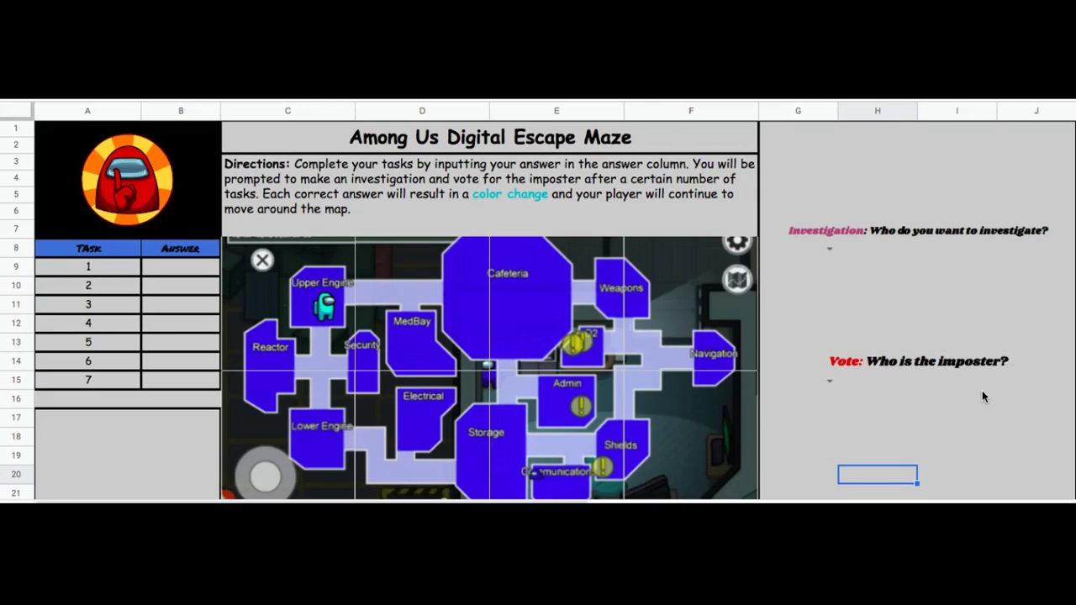
Enter 1 as the answer to tasks 1–3 in cells B9, B10 and B11.
click(180, 269)
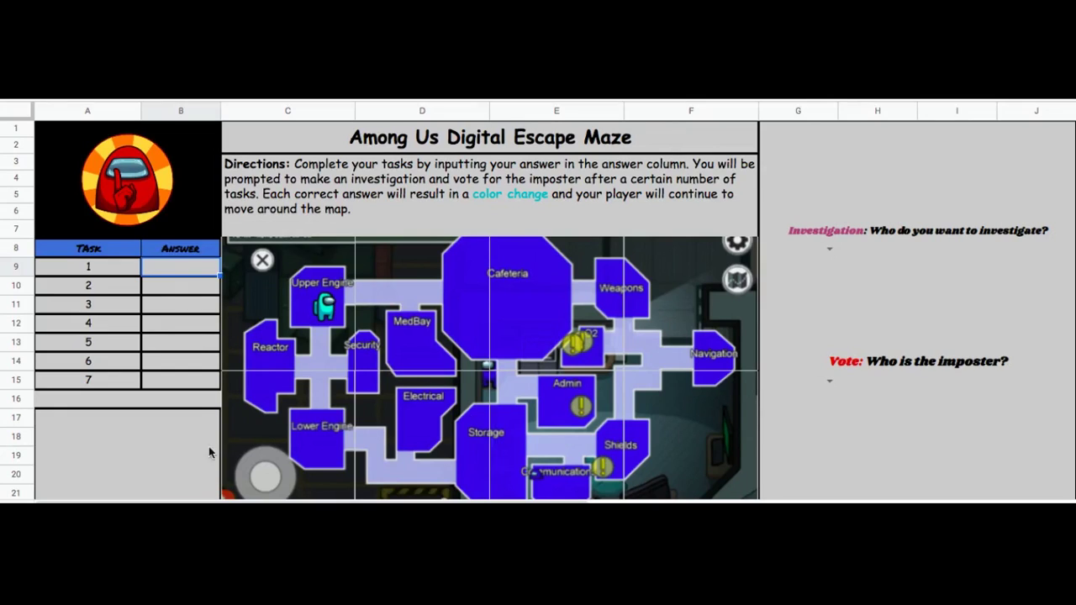
text(1)
key(Return)
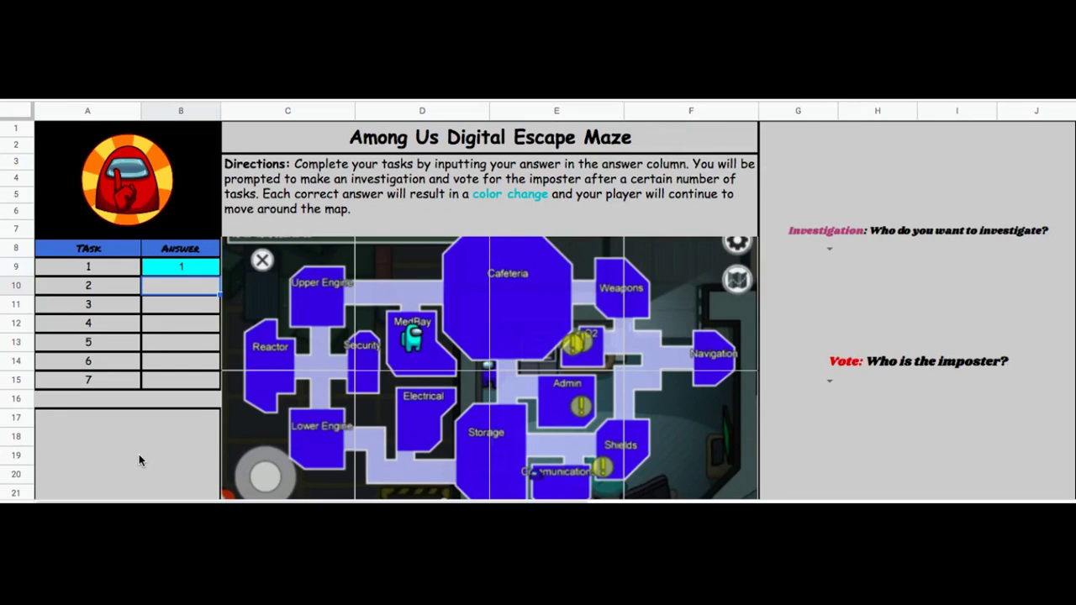
text(1)
key(Return)
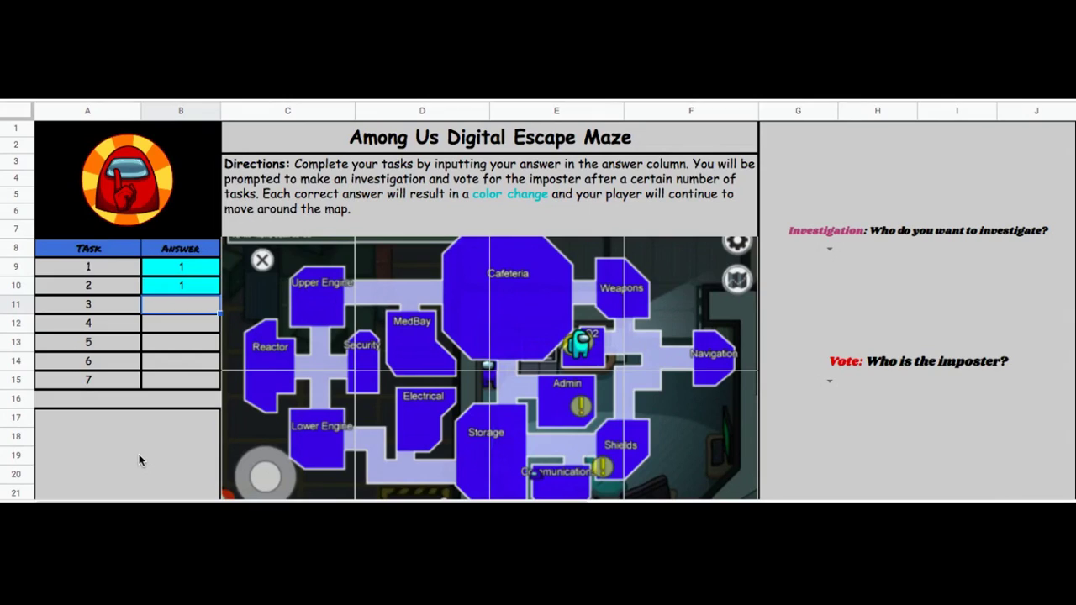
text(1)
key(Return)
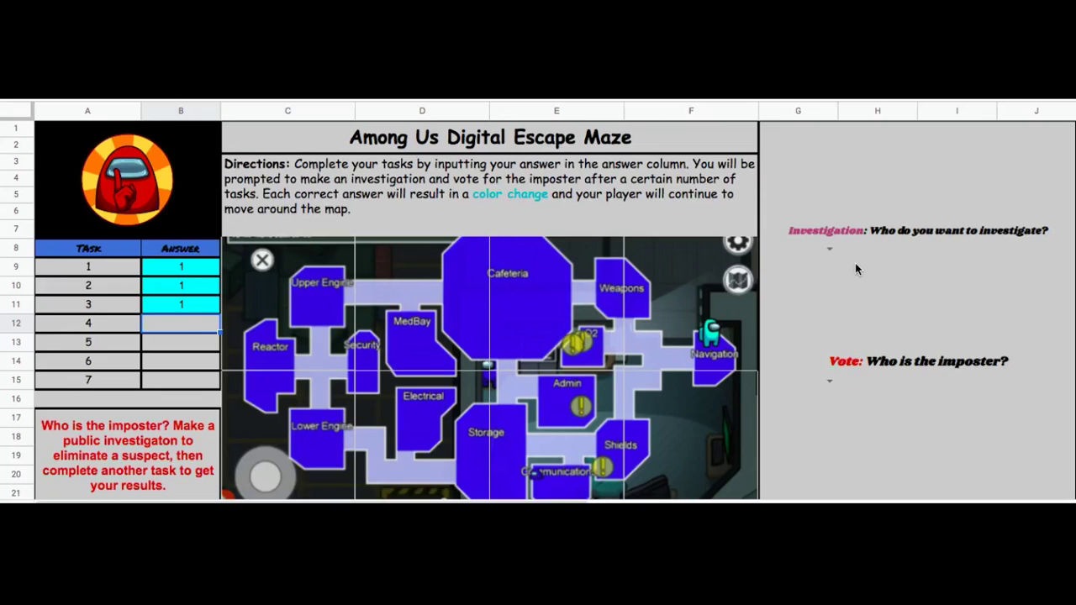
Investigate purple in the G8 dropdown and answer tasks 4–6 with 1.
click(828, 250)
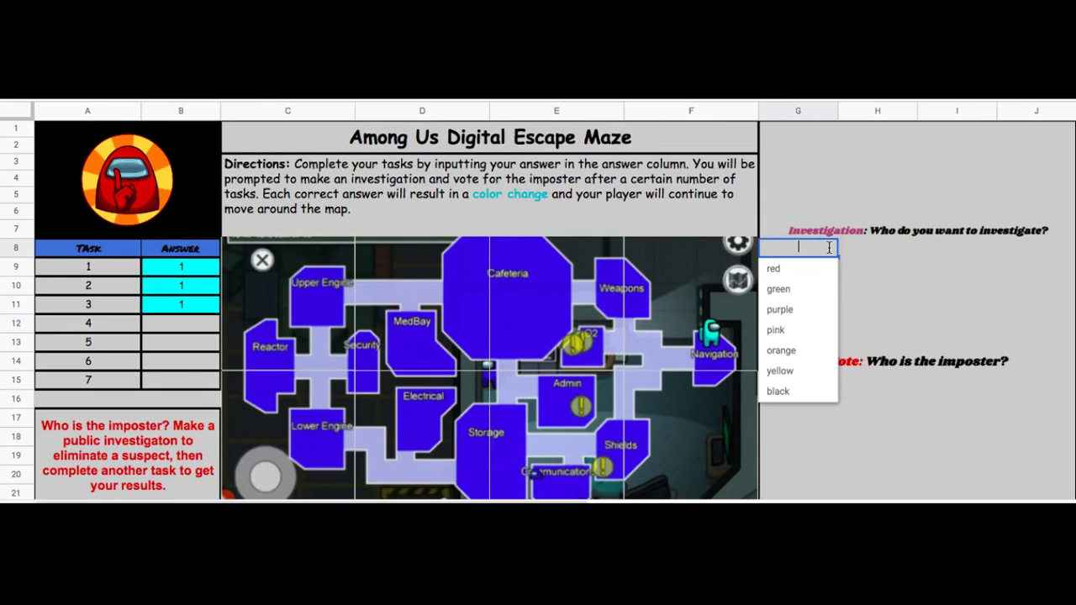
click(810, 313)
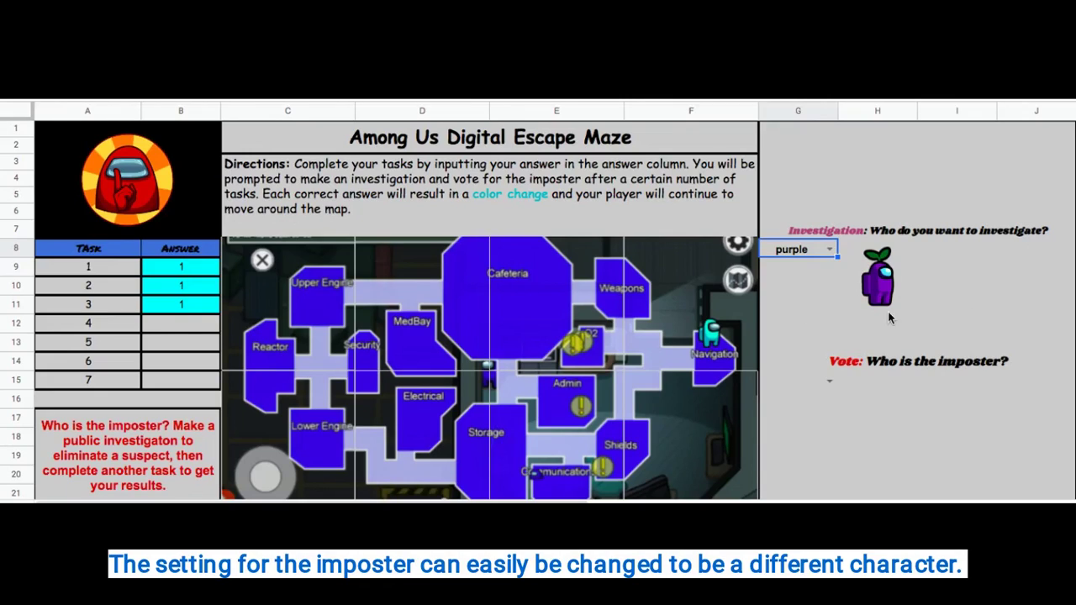
click(183, 324)
text(1)
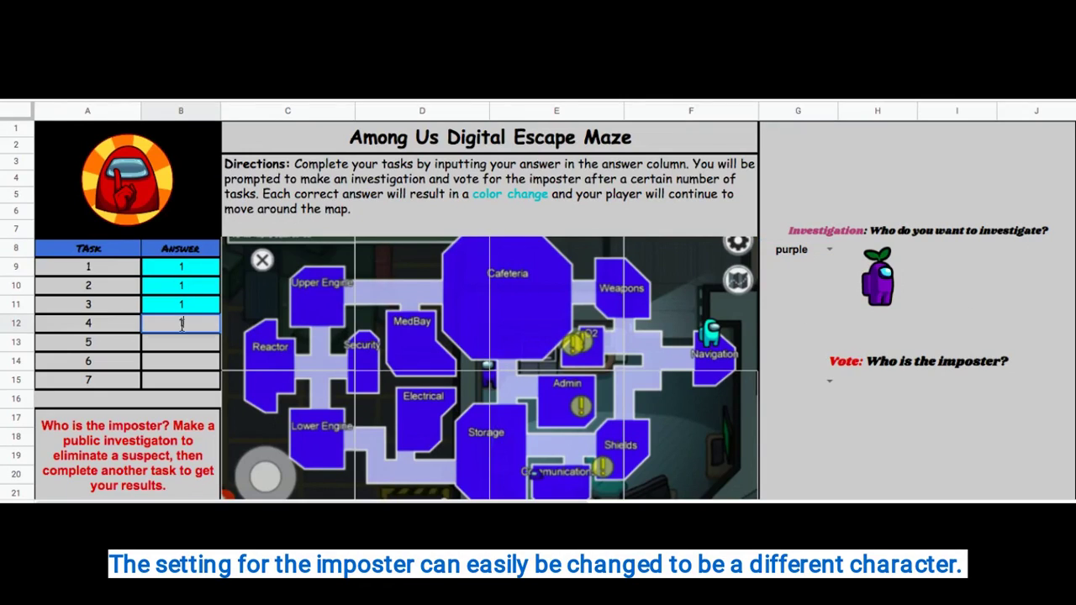
key(Return)
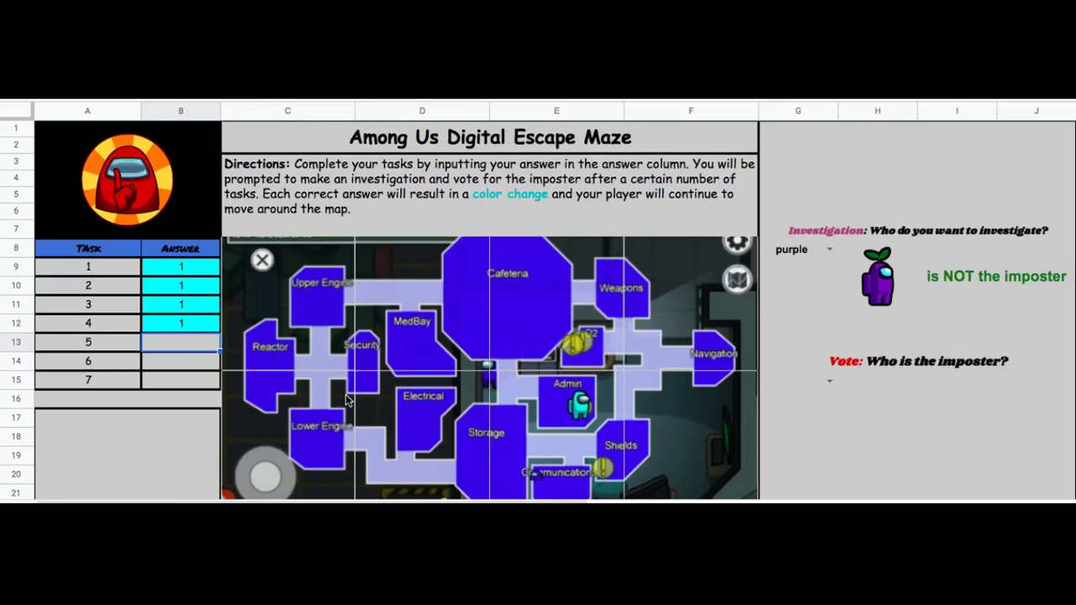
text(1)
key(Return)
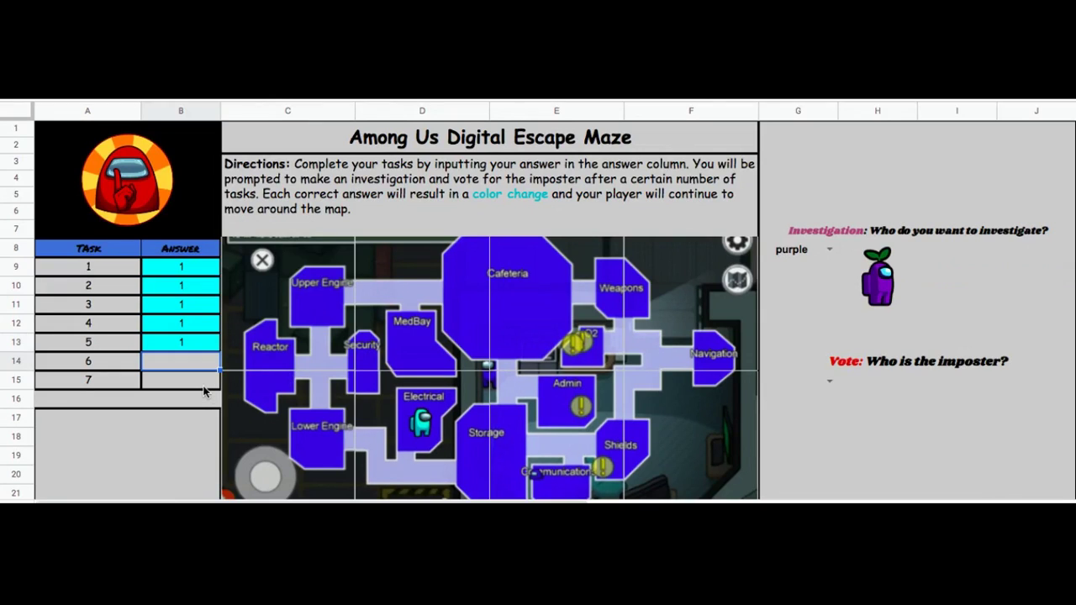
text(1)
key(Return)
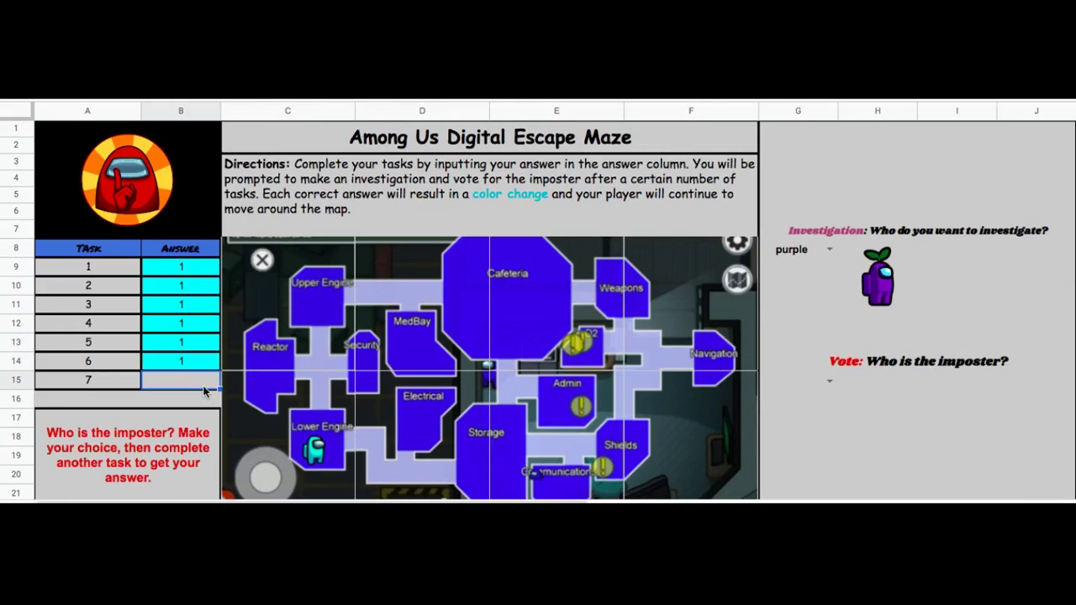
Vote green, answer task 7 with 1, then change the vote to orange.
click(830, 384)
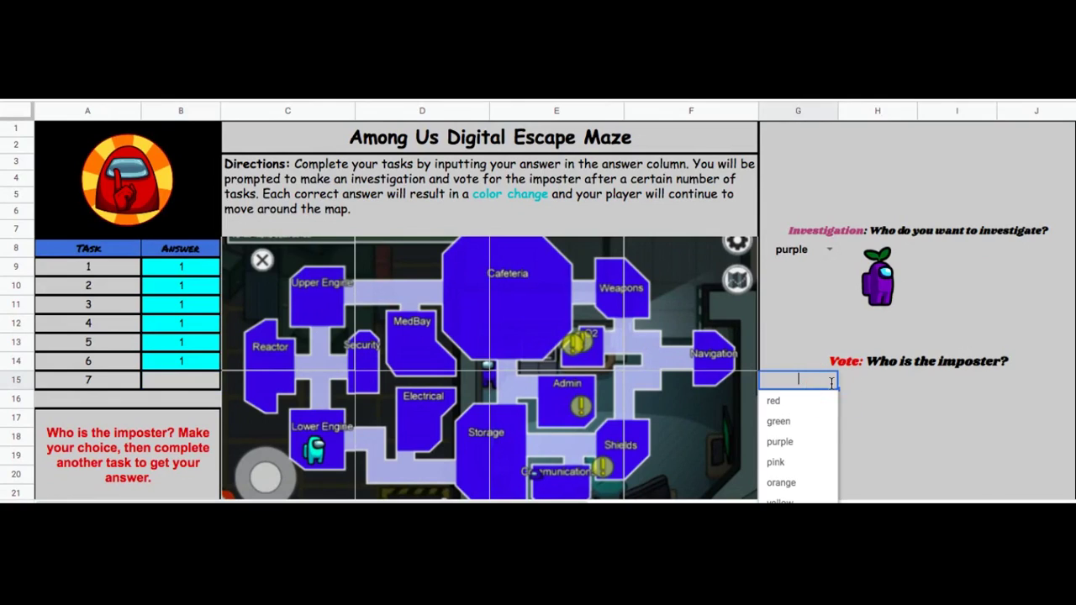
click(817, 425)
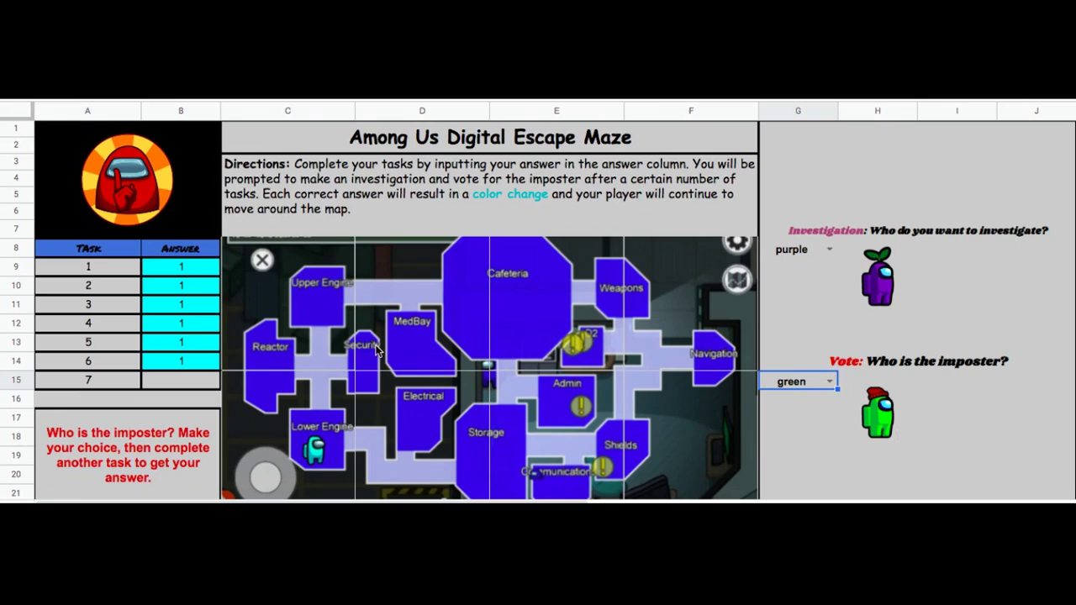
click(192, 379)
text(1)
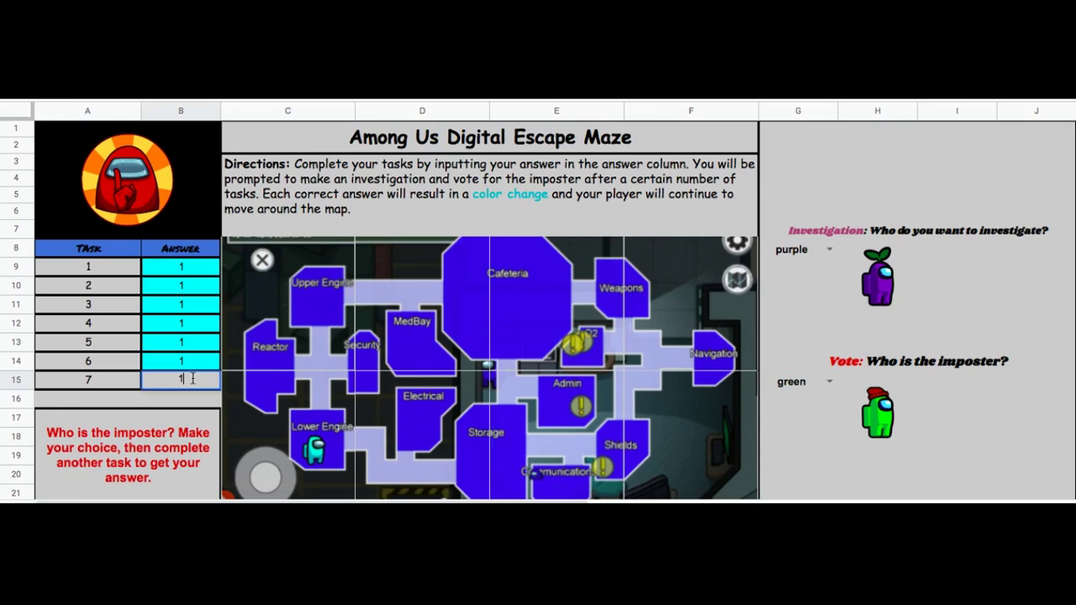
key(Return)
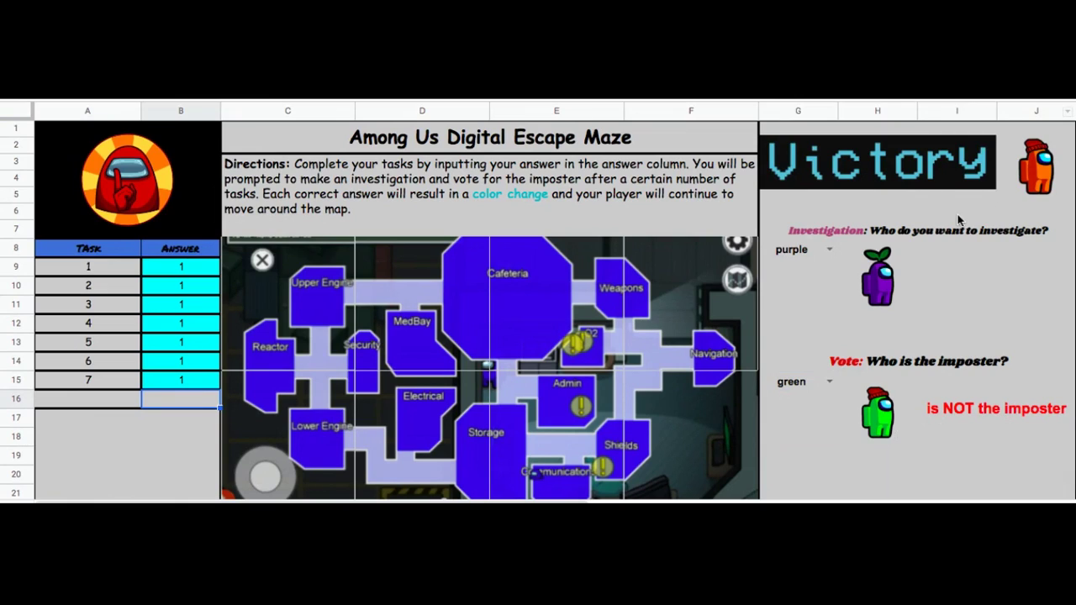
click(829, 381)
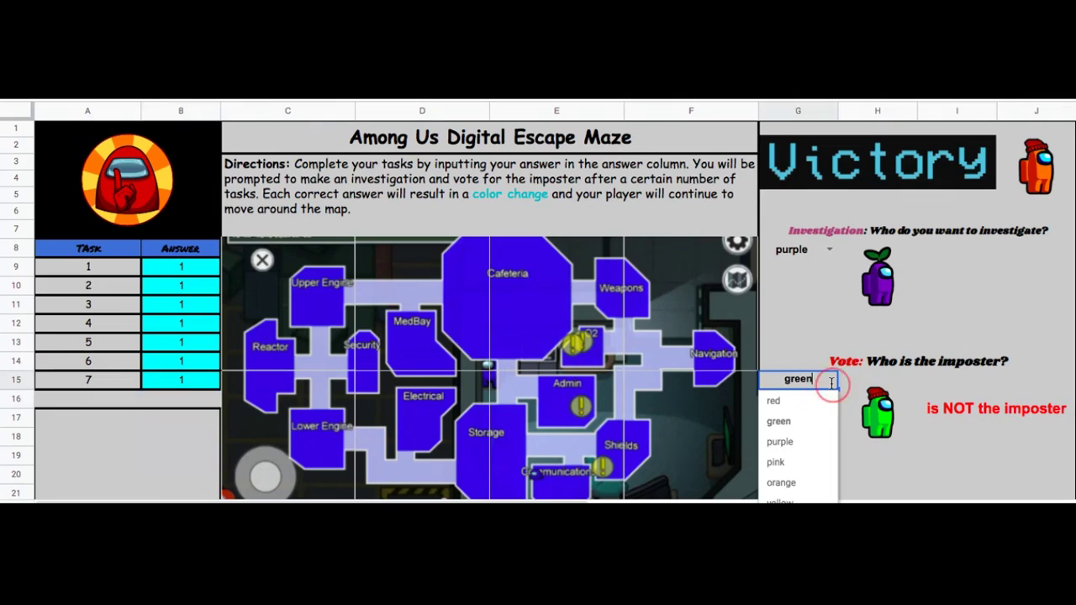
click(803, 484)
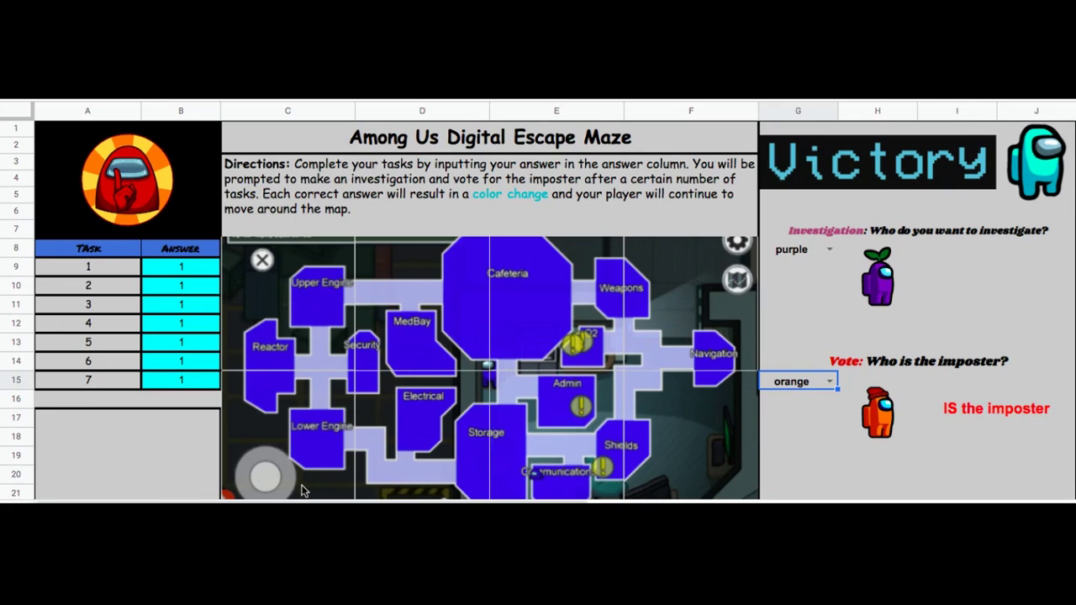
click(304, 304)
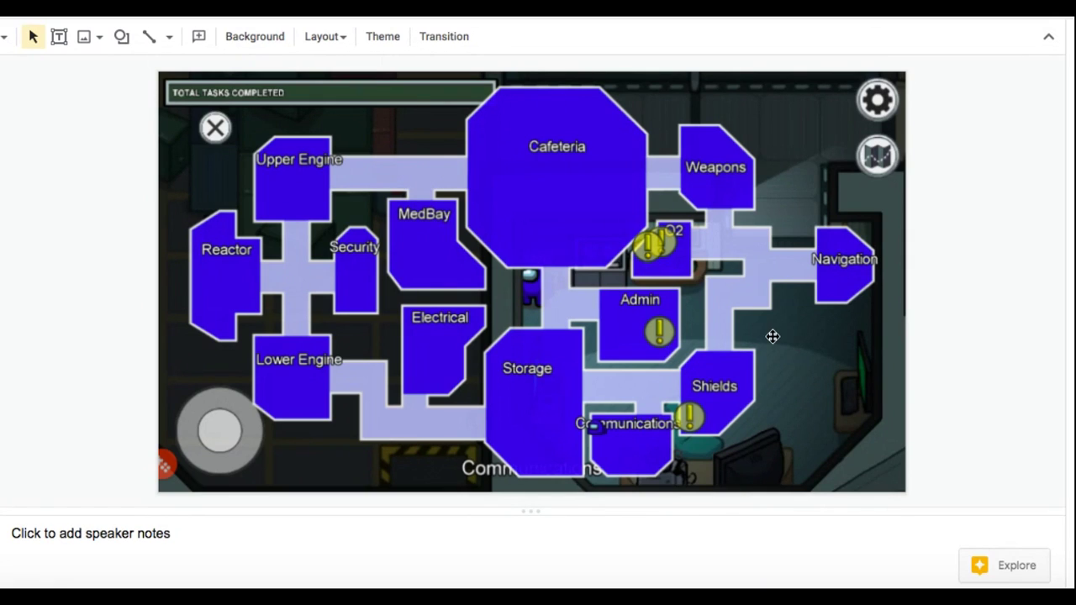
Download the current Among Us map slide as a PNG image from the File menu.
key(ctrl+alt+f)
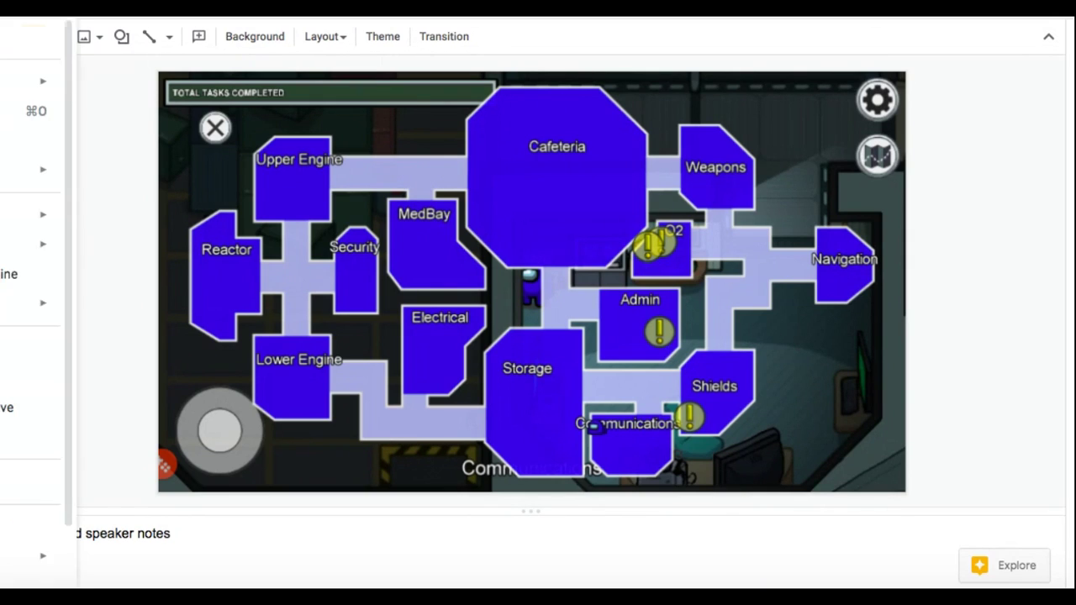
mouse_move(25, 302)
mouse_move(25, 244)
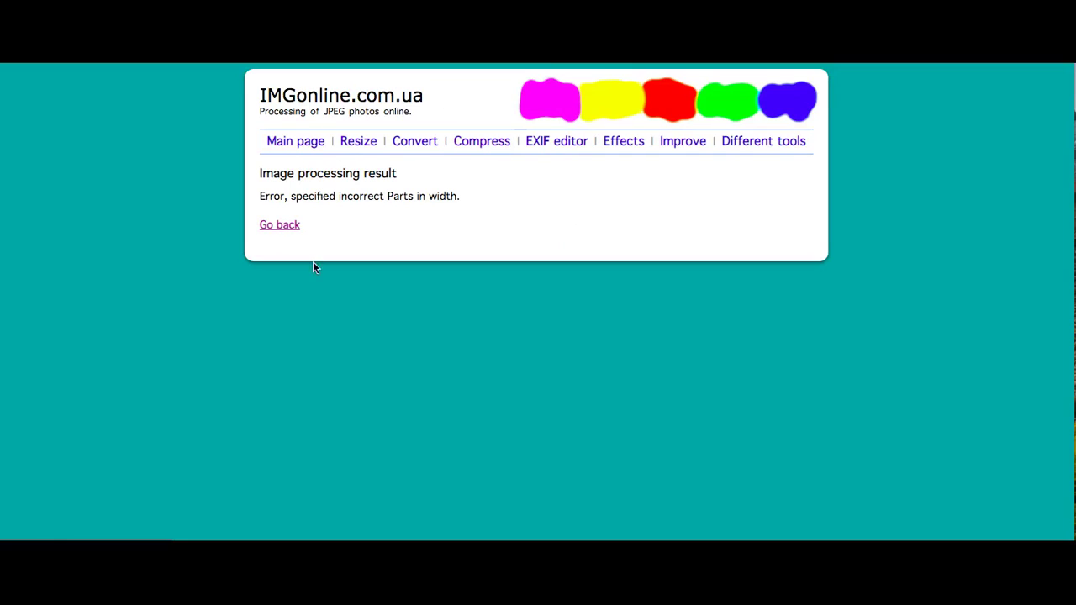
mouse_move(87, 522)
Set resized2.jpg to be cut into 4 by 2 square parts and submit the form.
key(alt+Left)
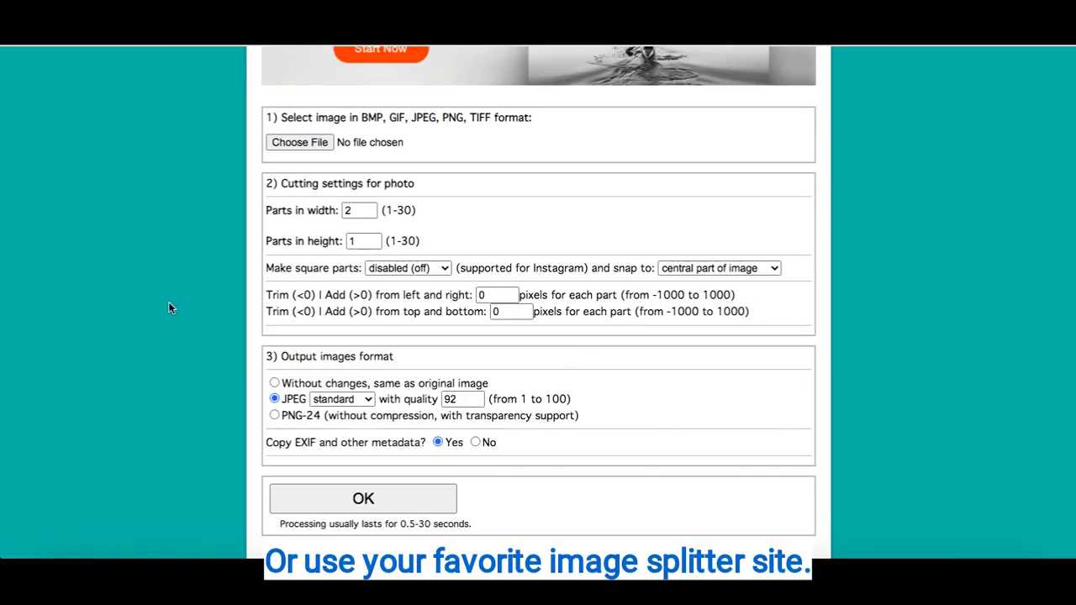
click(296, 143)
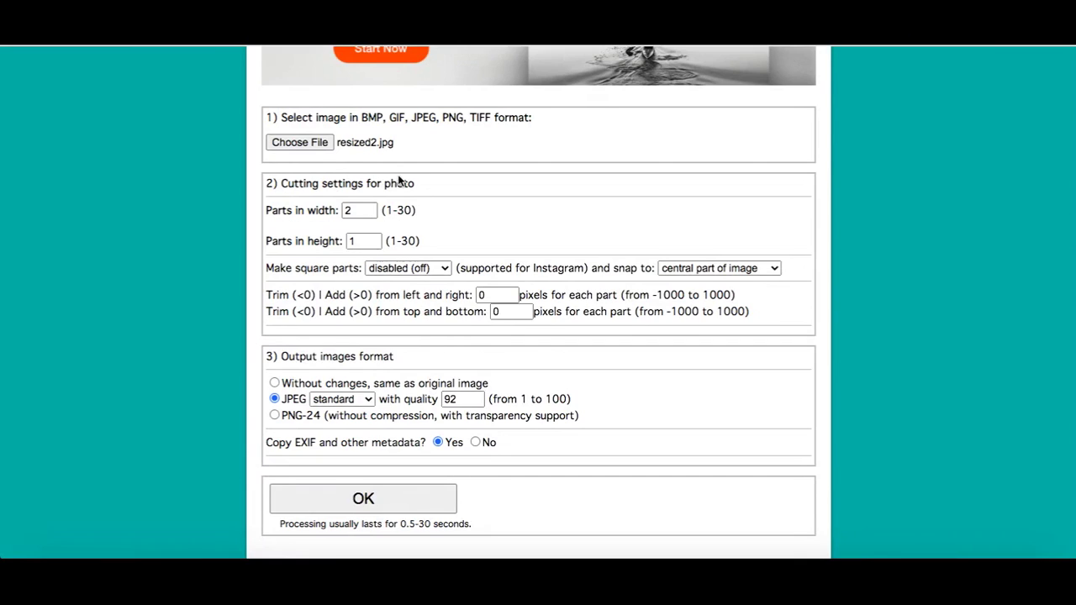
click(370, 207)
click(370, 208)
click(375, 239)
click(442, 268)
click(443, 280)
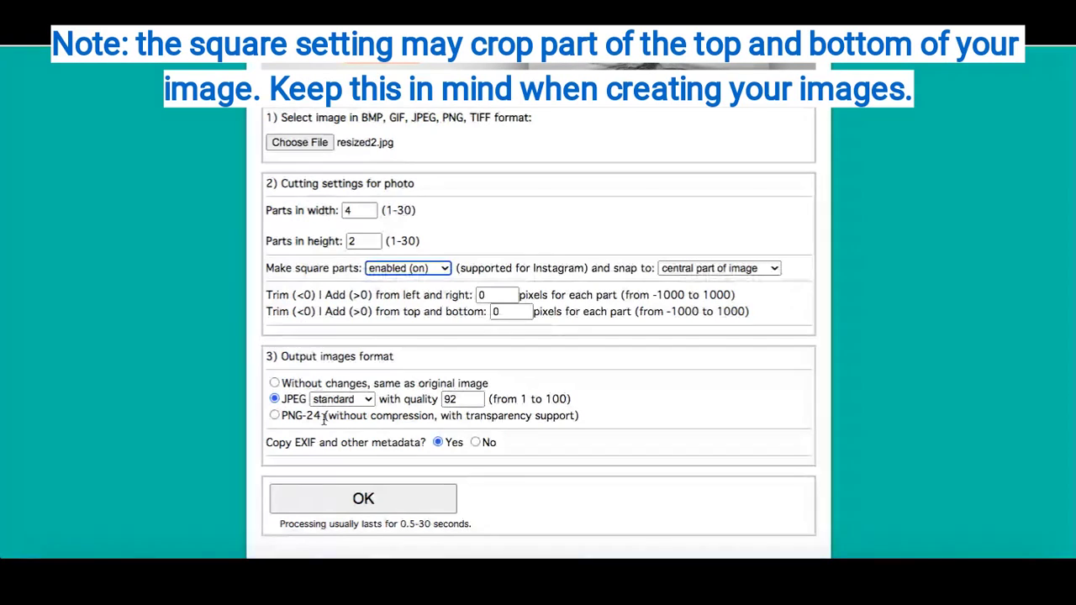
click(378, 502)
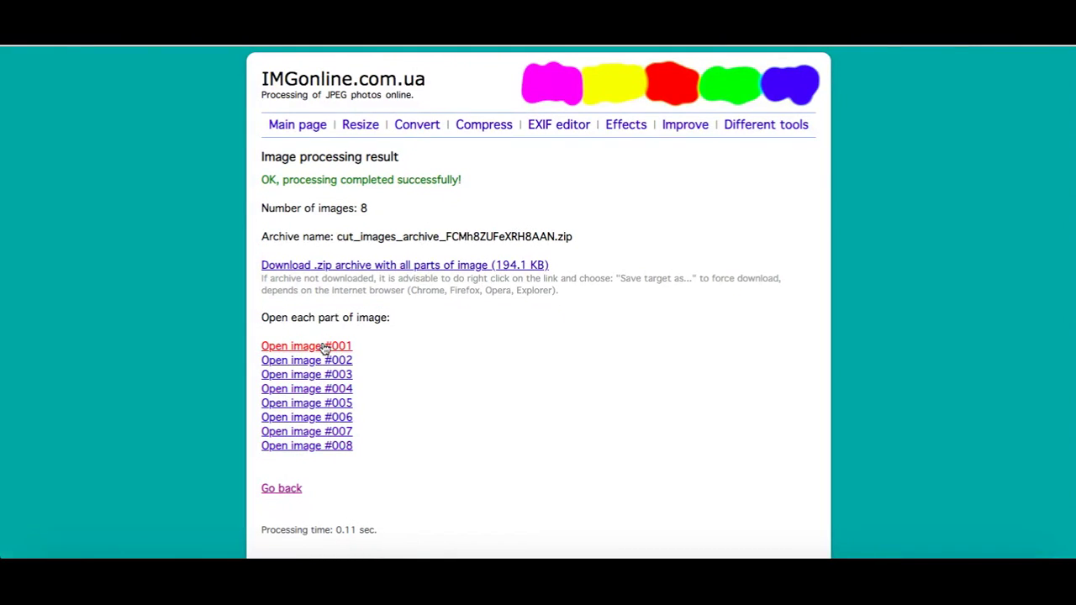
View the cut image pieces, then return to the map slide in Google Slides.
click(466, 348)
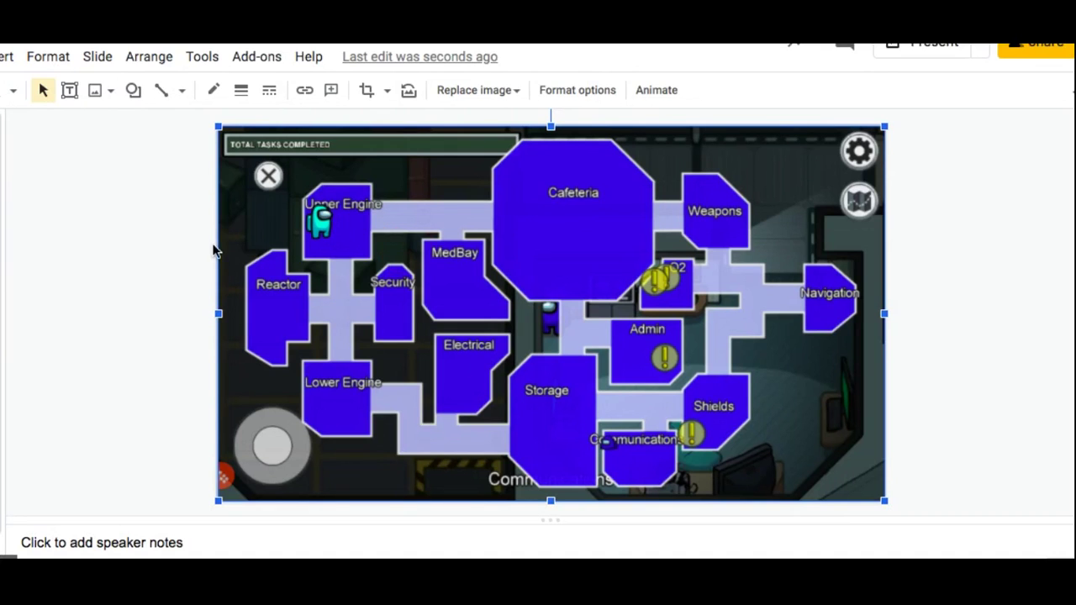
click(137, 251)
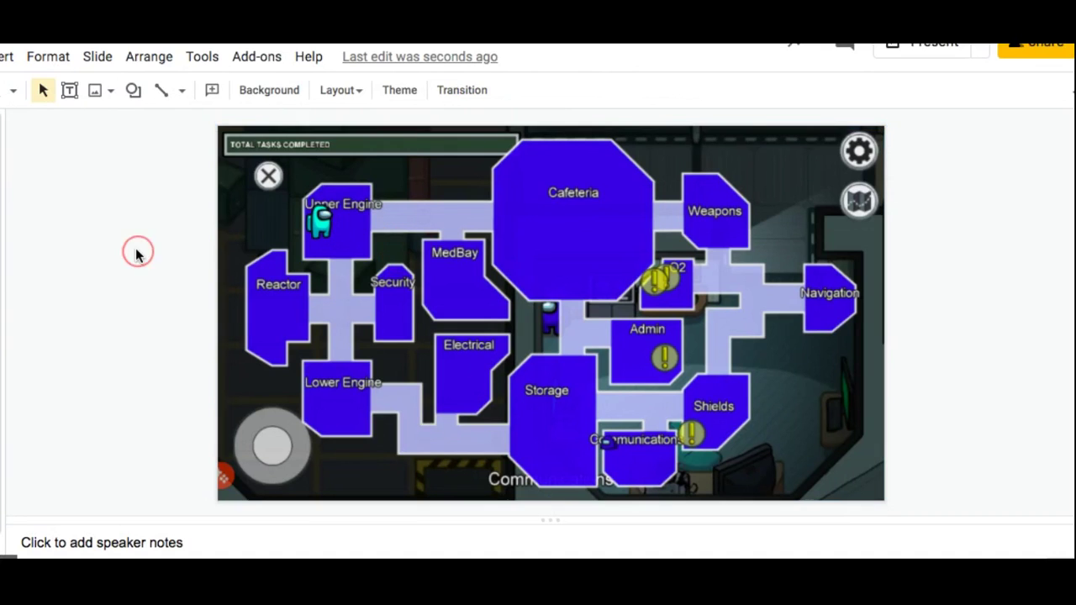
Move the crewmate further into the Upper Engine room.
click(322, 225)
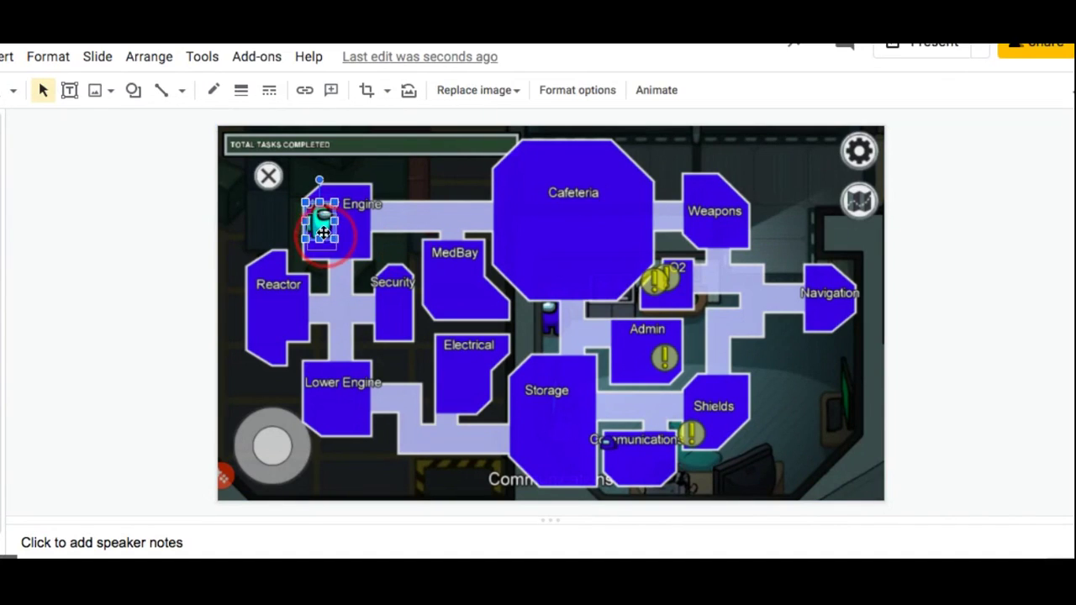
click(356, 234)
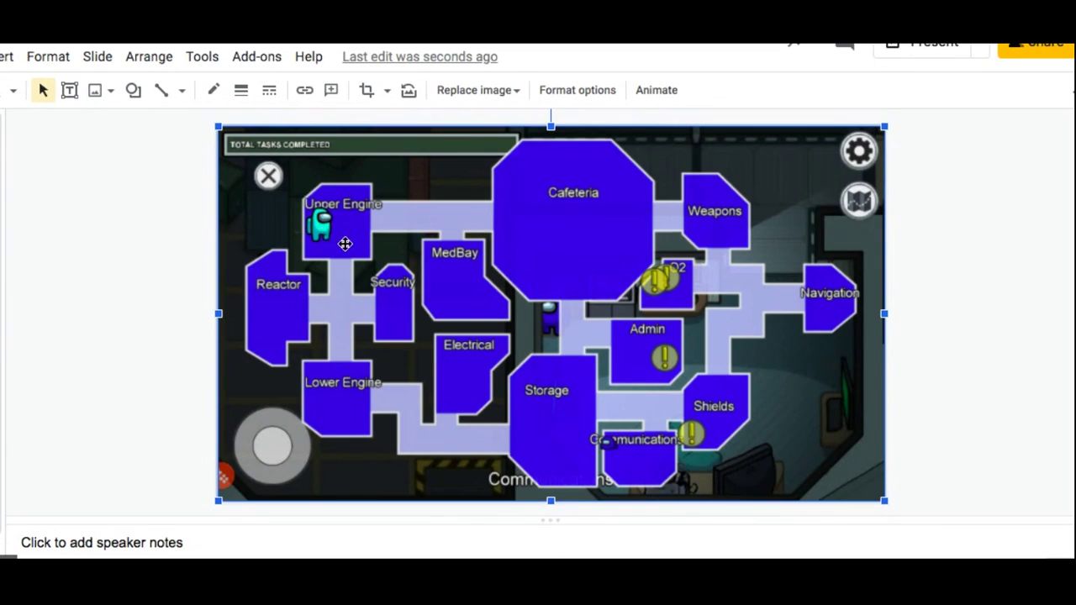
click(318, 239)
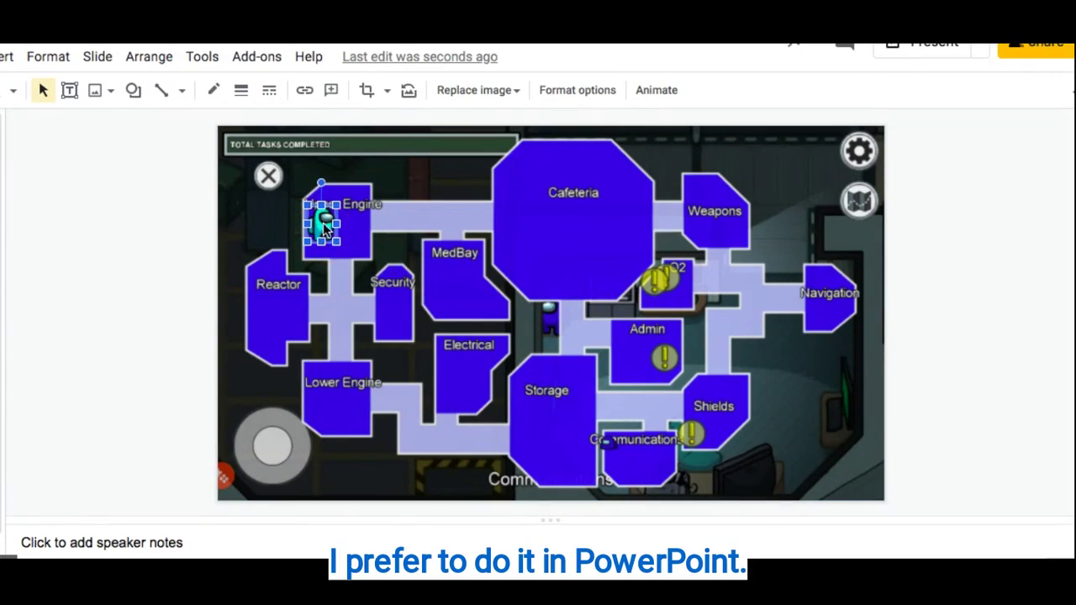
drag(326, 227, 341, 234)
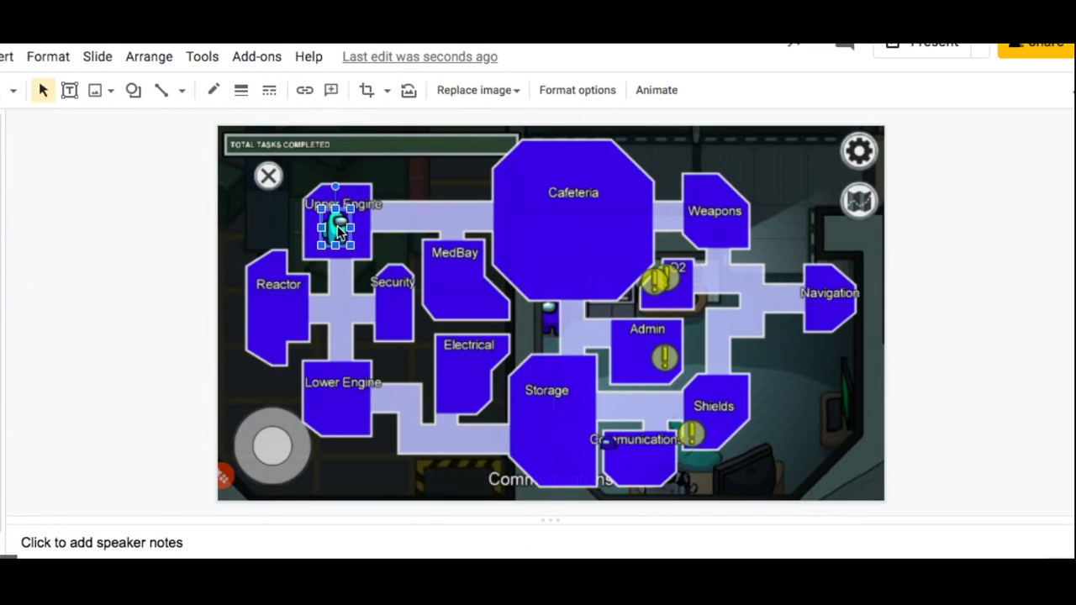
click(317, 254)
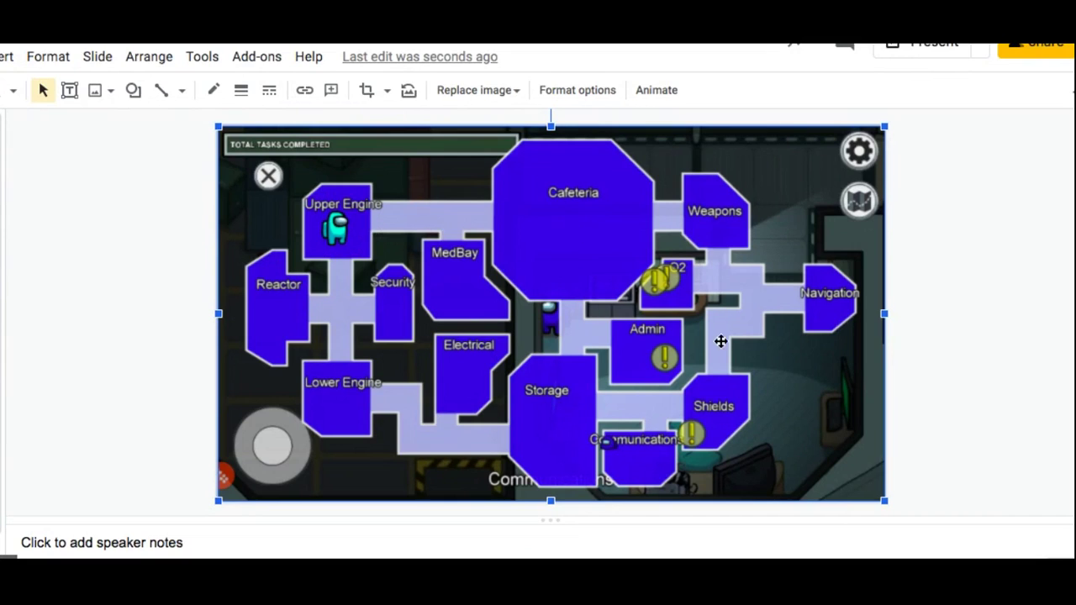
Duplicate the crewmate with Ctrl+D and drag the copy into another room.
click(334, 229)
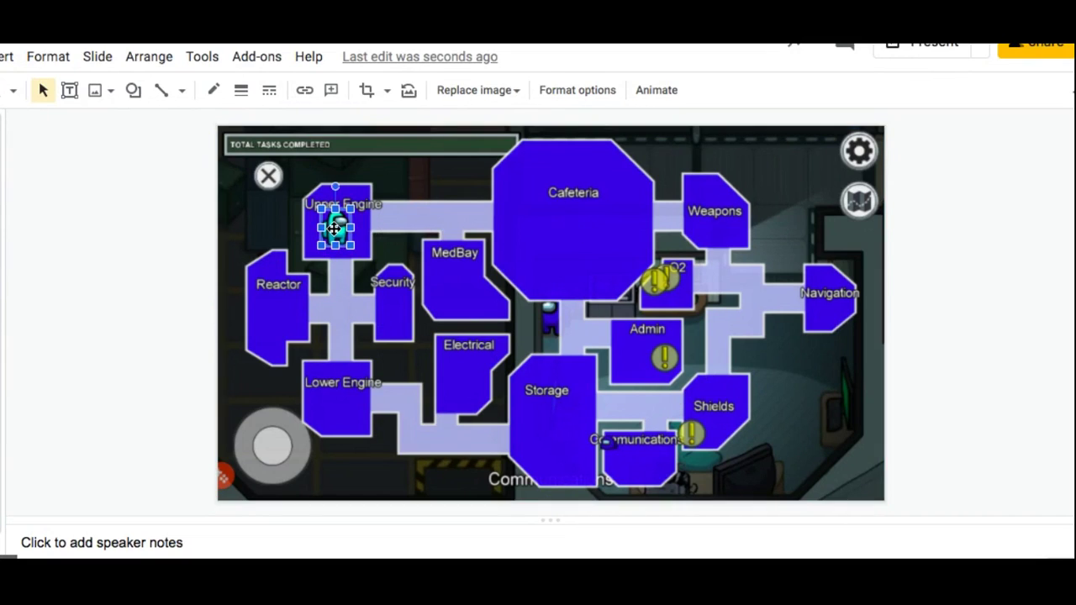
right_click(335, 232)
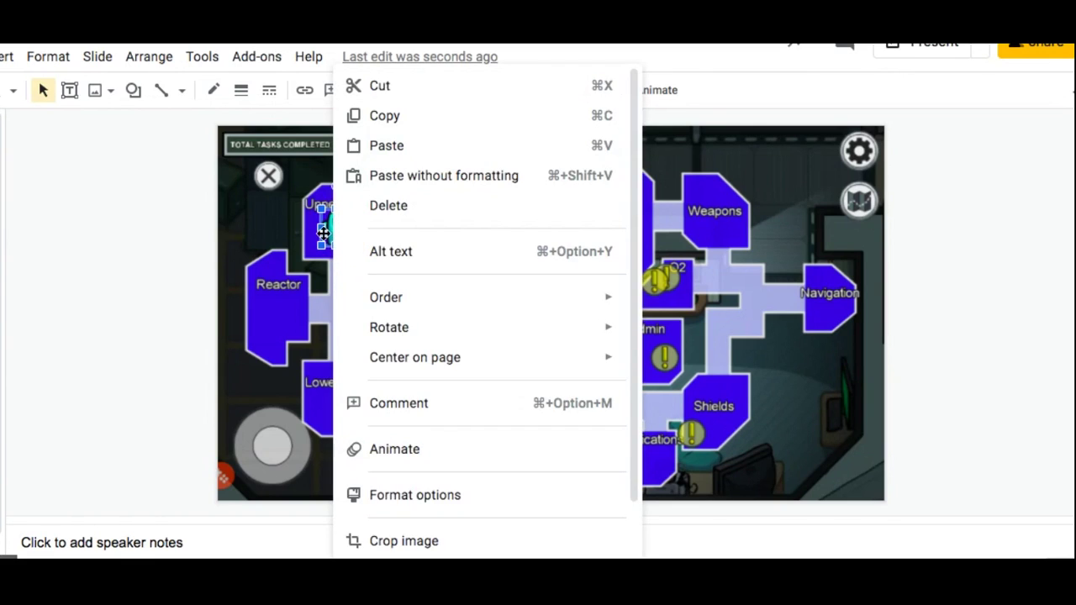
click(333, 230)
click(340, 231)
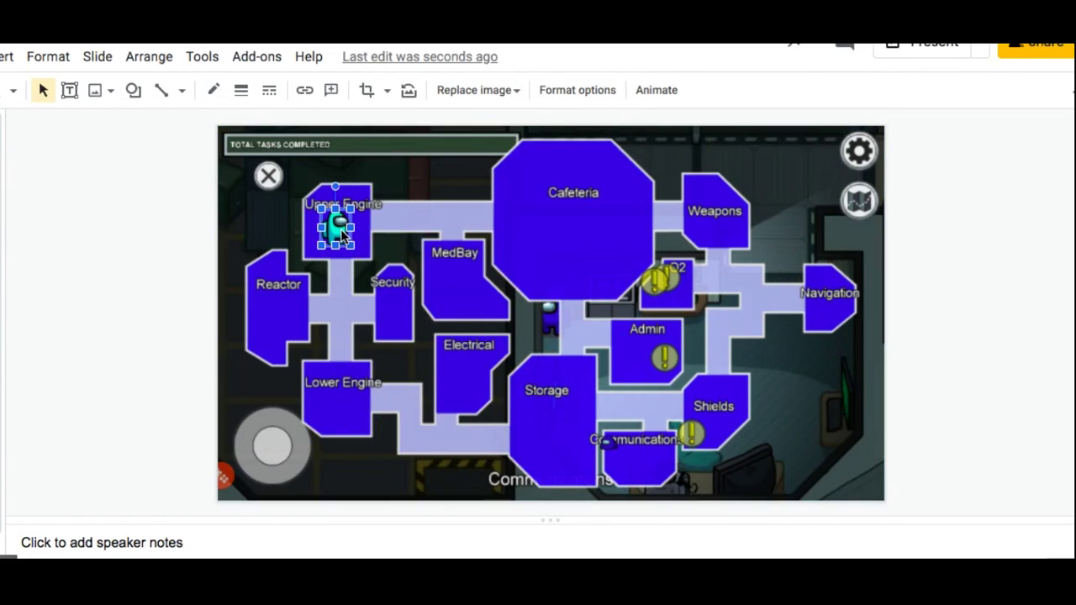
key(ctrl+d)
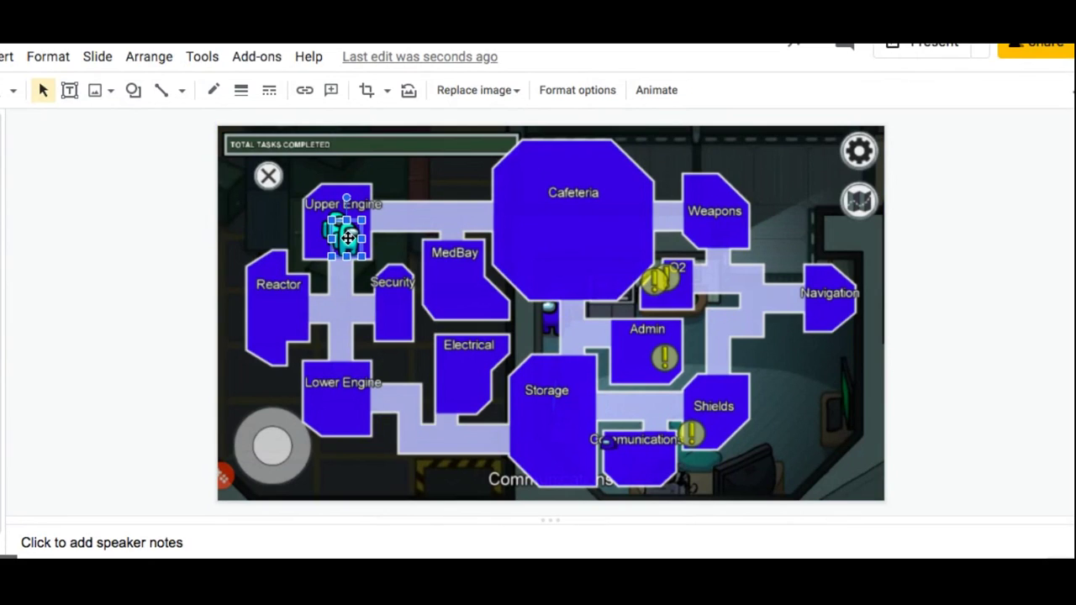
drag(344, 236, 529, 214)
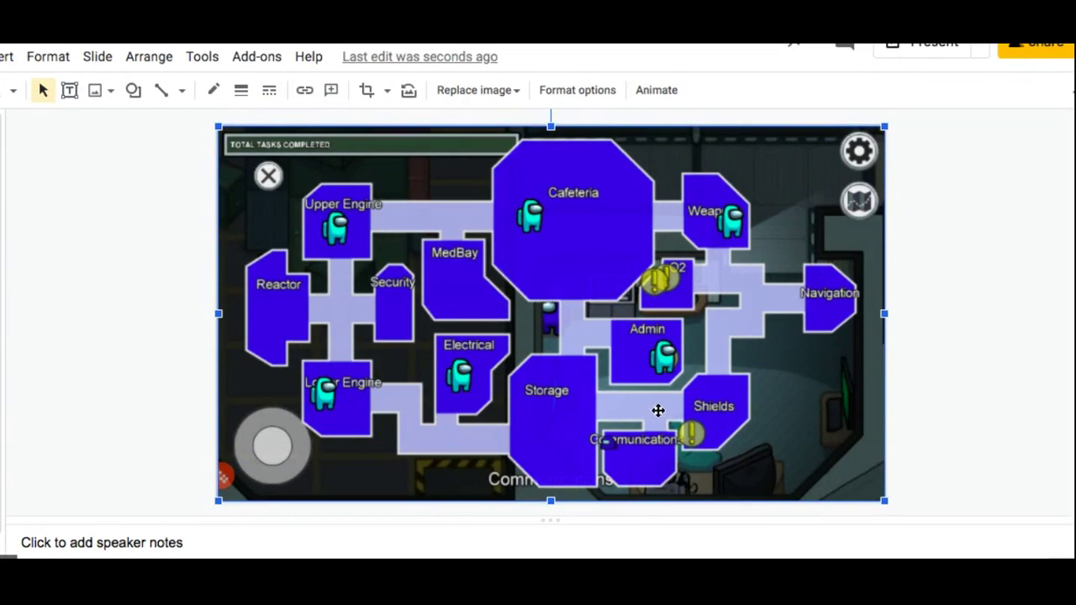
click(151, 409)
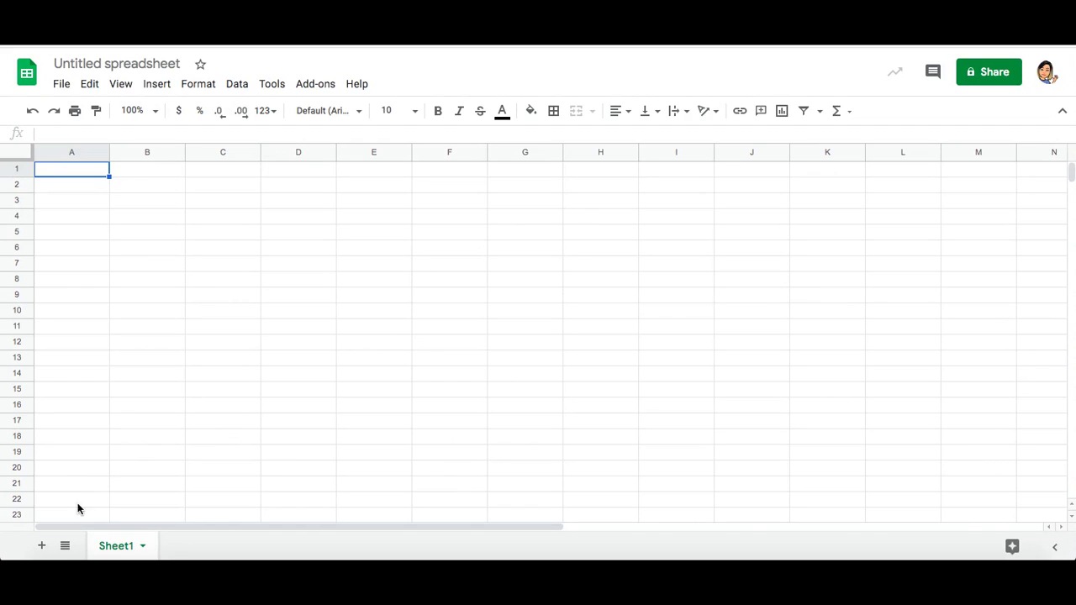
Add a new sheet and rename it AnswerKey.
click(42, 546)
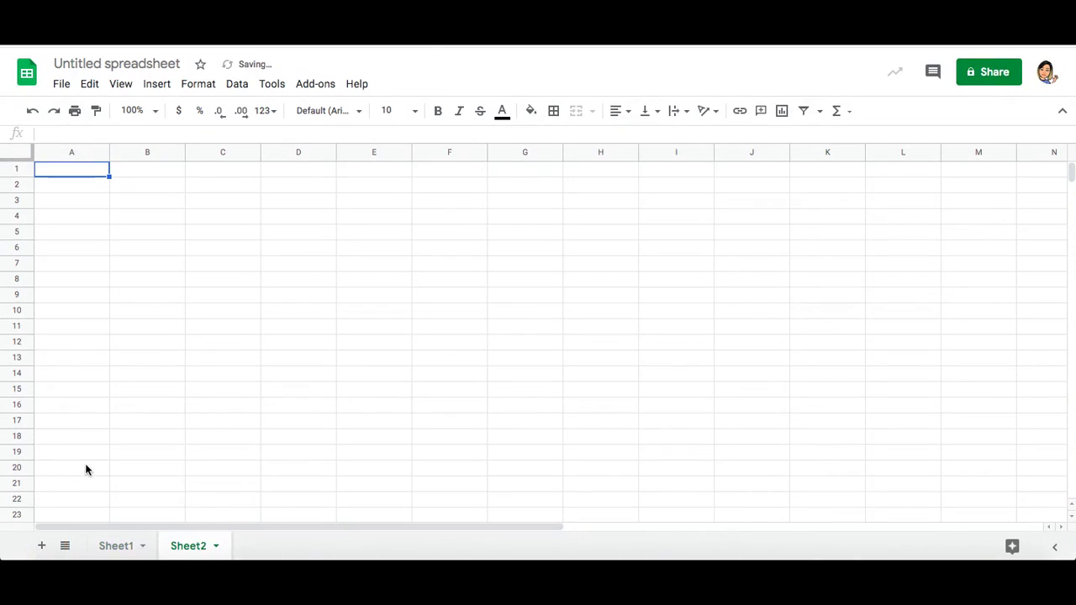
click(215, 547)
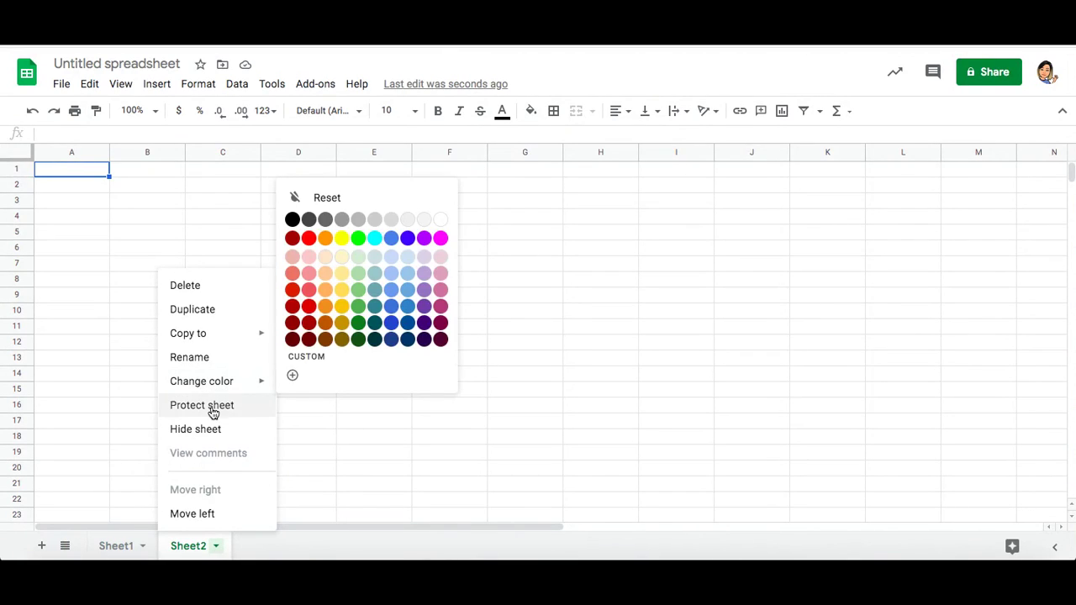
click(196, 359)
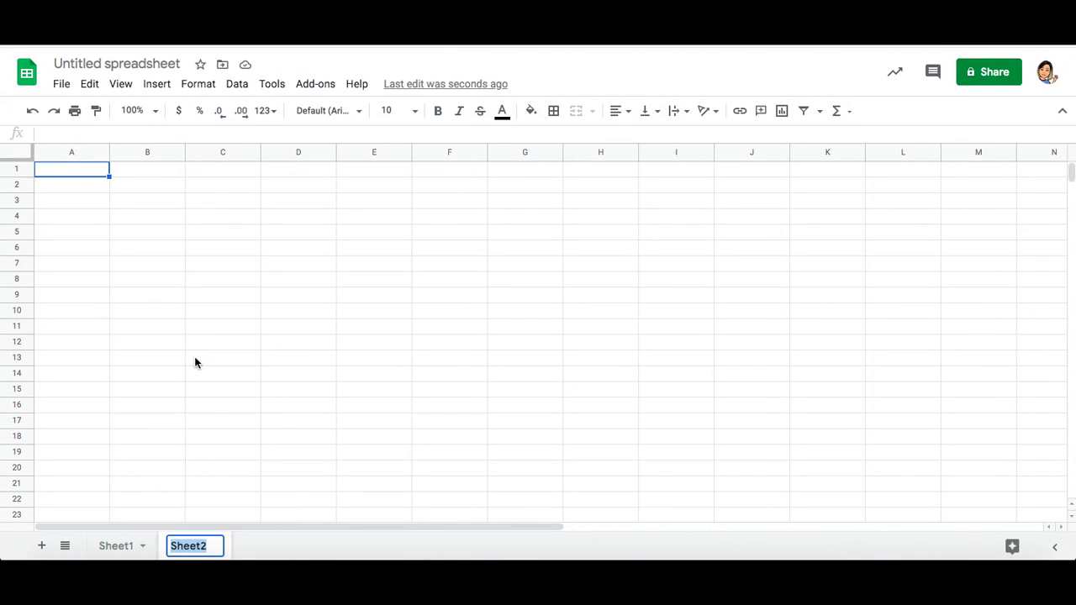
text(AnswerKey)
drag(246, 338, 221, 319)
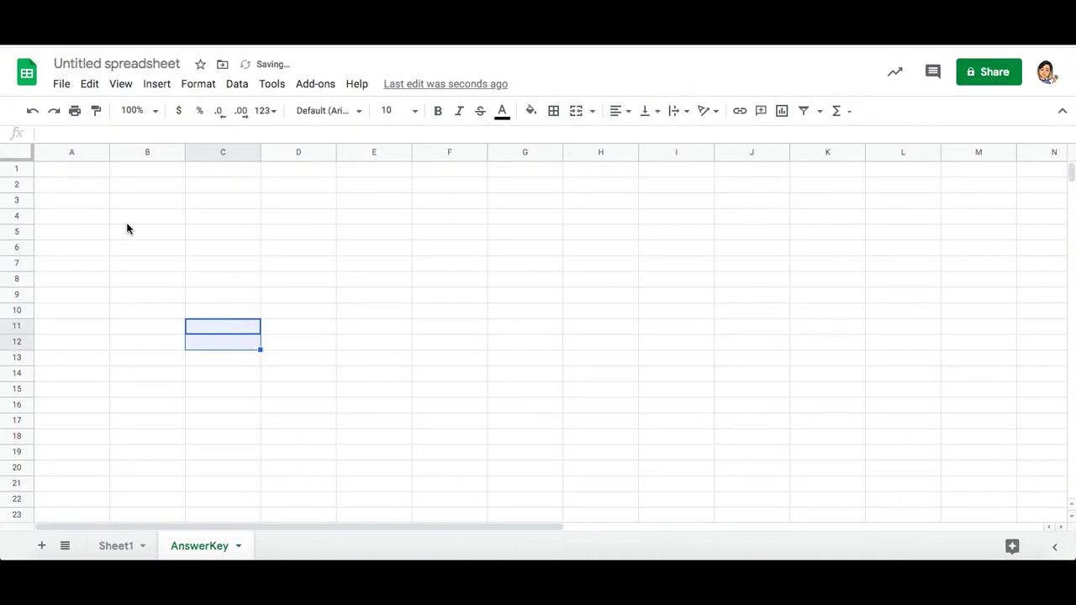
Add centred Question and Answer headers in A4:B4 and question numbers 1 and 2 below.
click(85, 217)
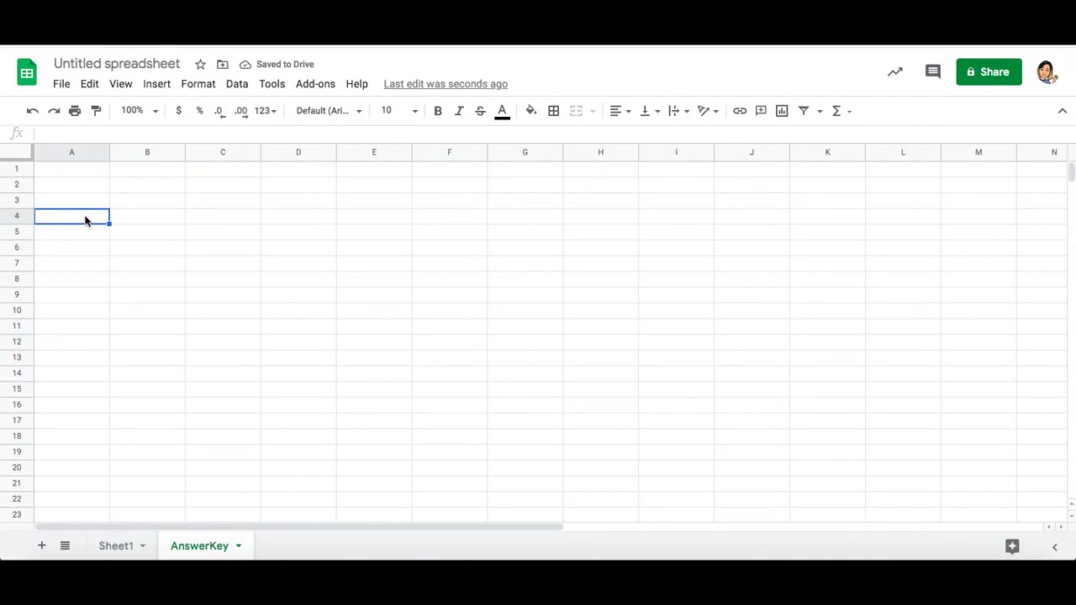
text(Question)
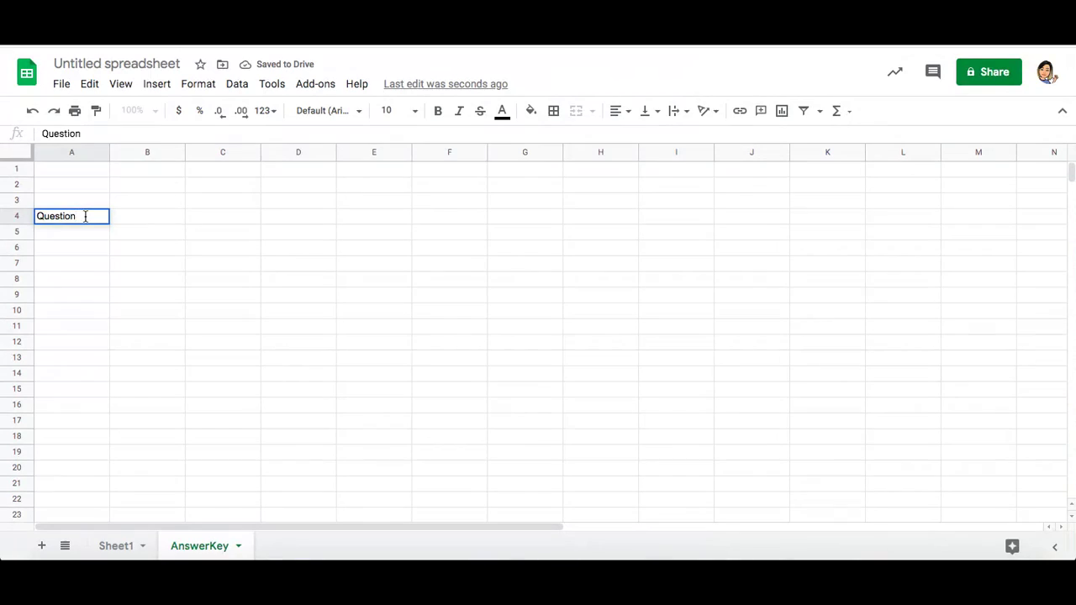
key(Tab)
text(Ans)
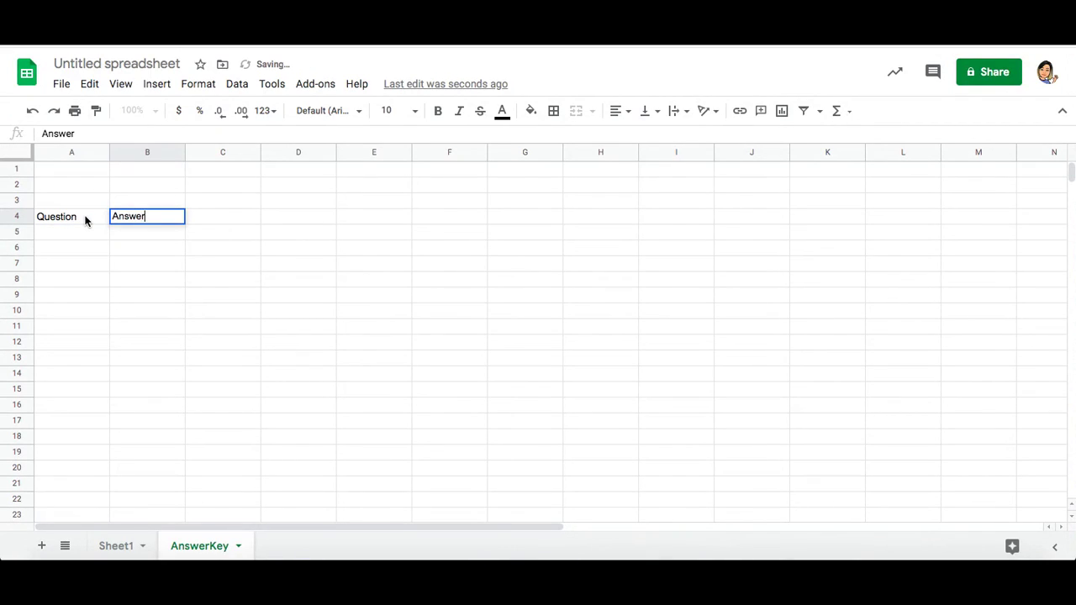
text(wer)
click(53, 236)
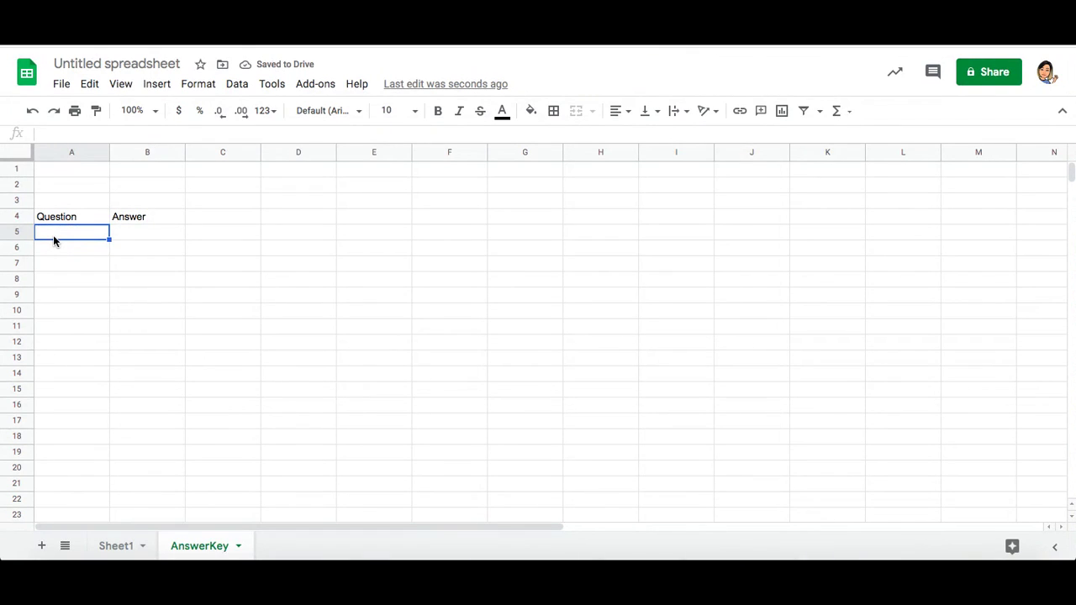
text(1)
key(Return)
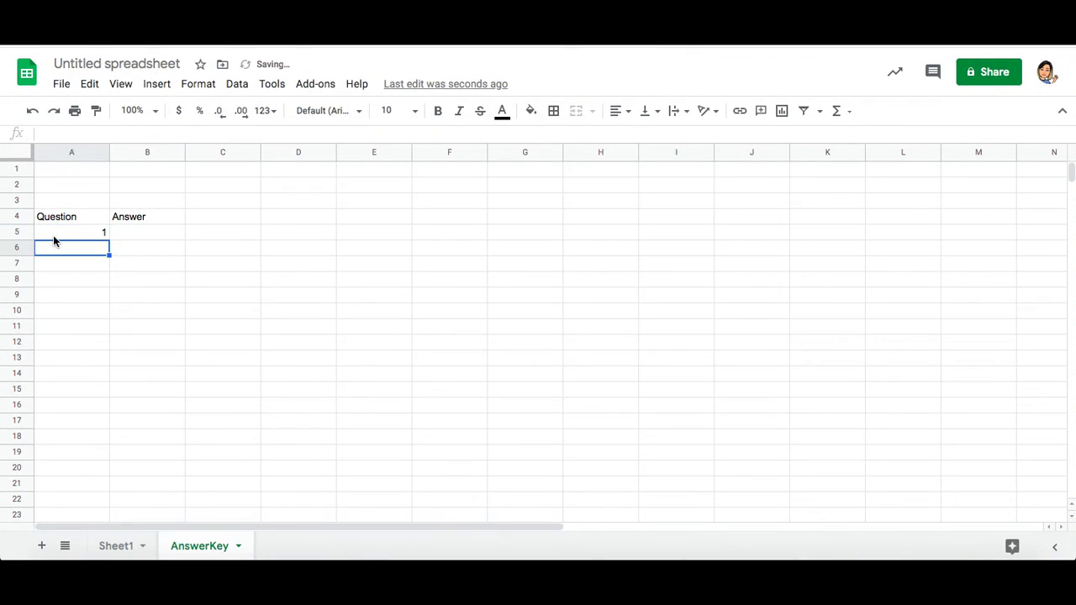
text(2)
key(Return)
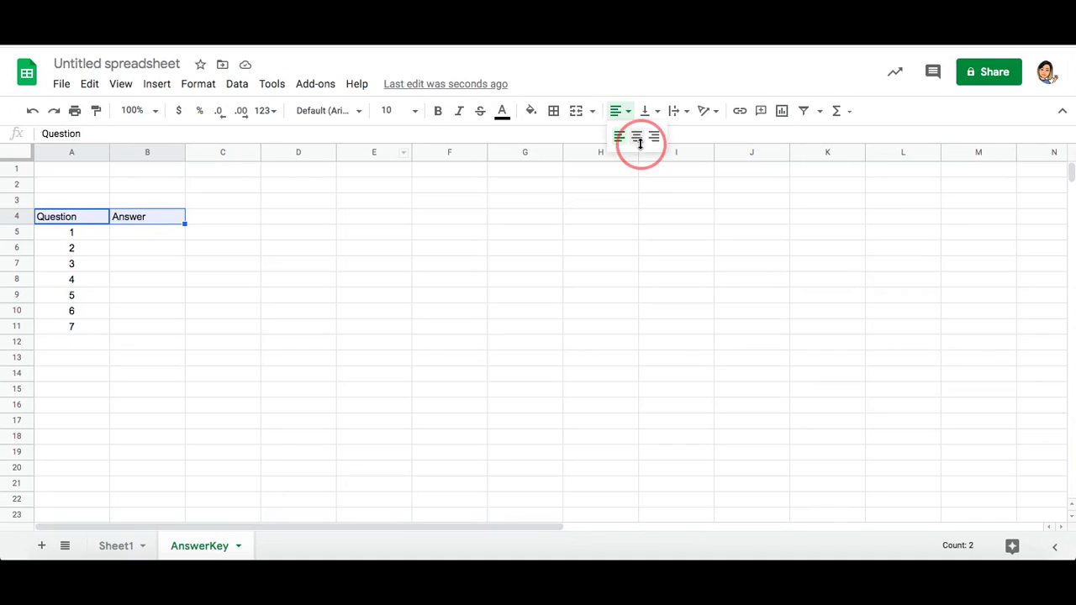
click(639, 140)
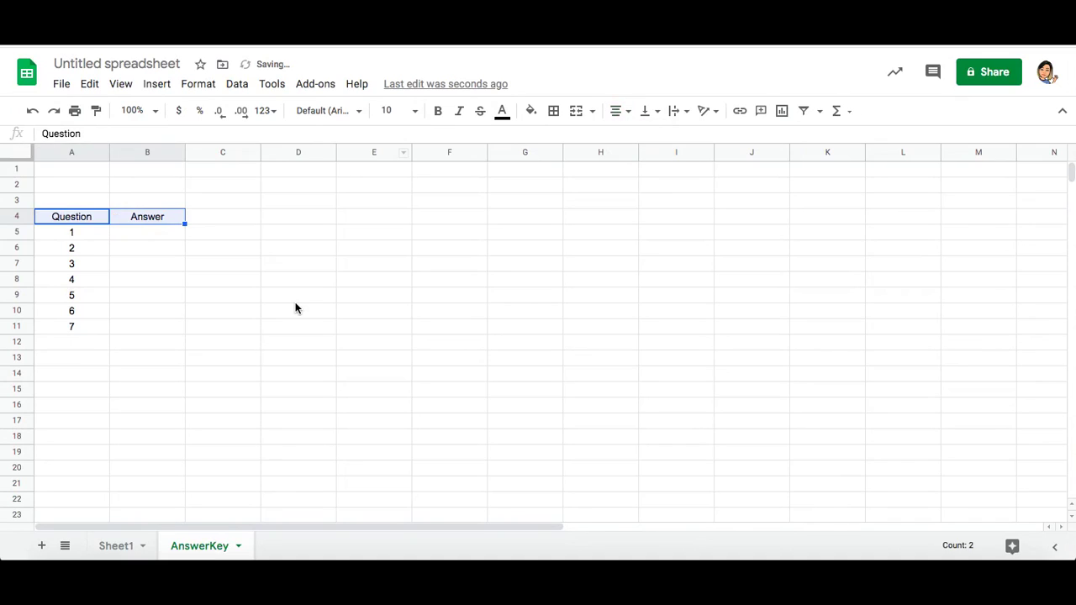
click(253, 310)
Enter answer 1 in B5 and select cell E4 for the map pieces.
click(129, 236)
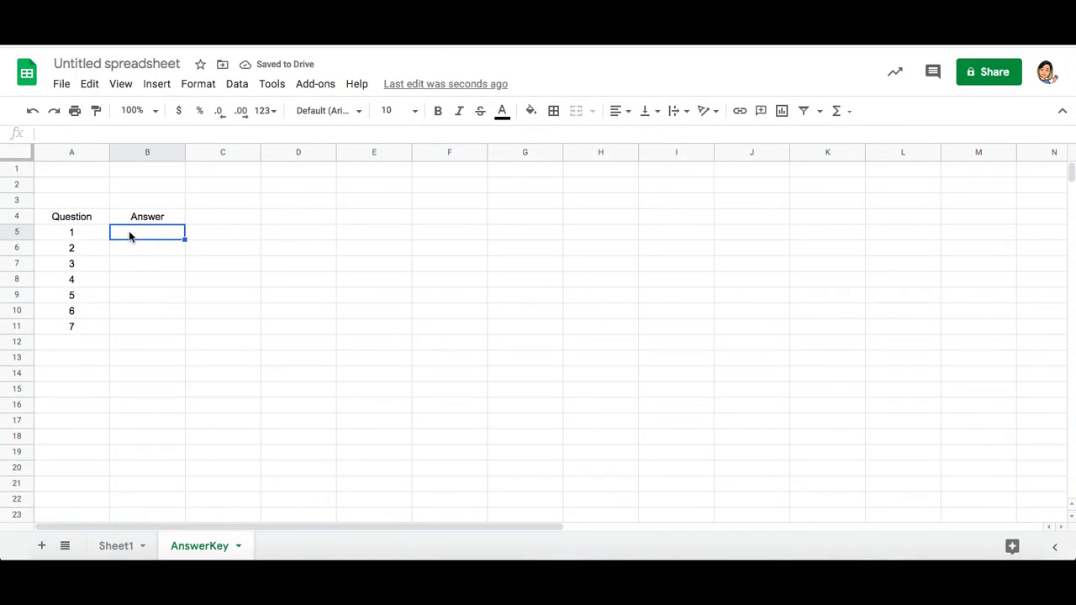
text(1)
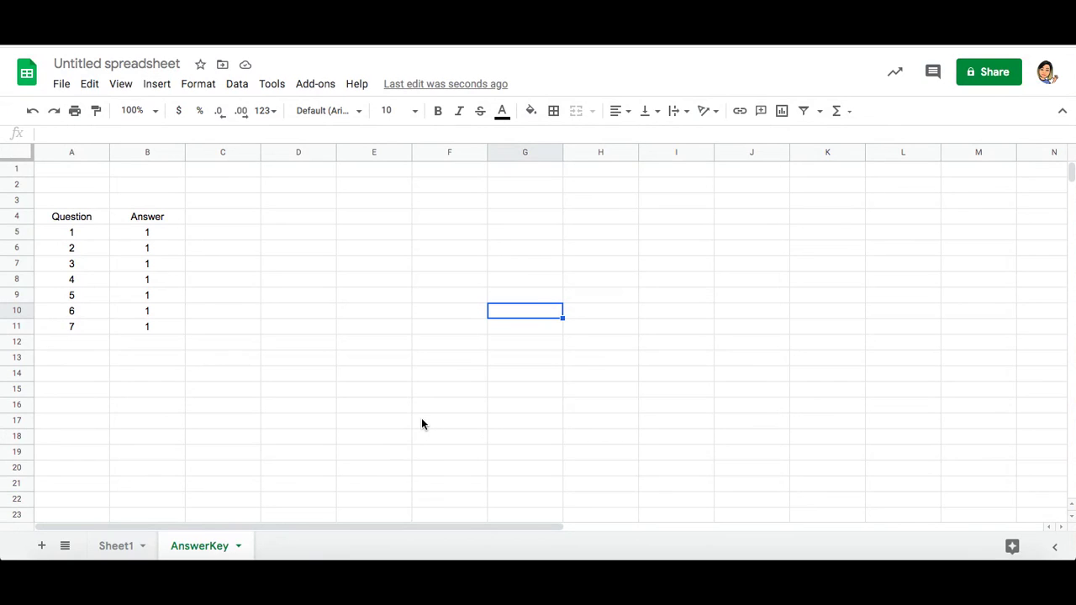
click(399, 220)
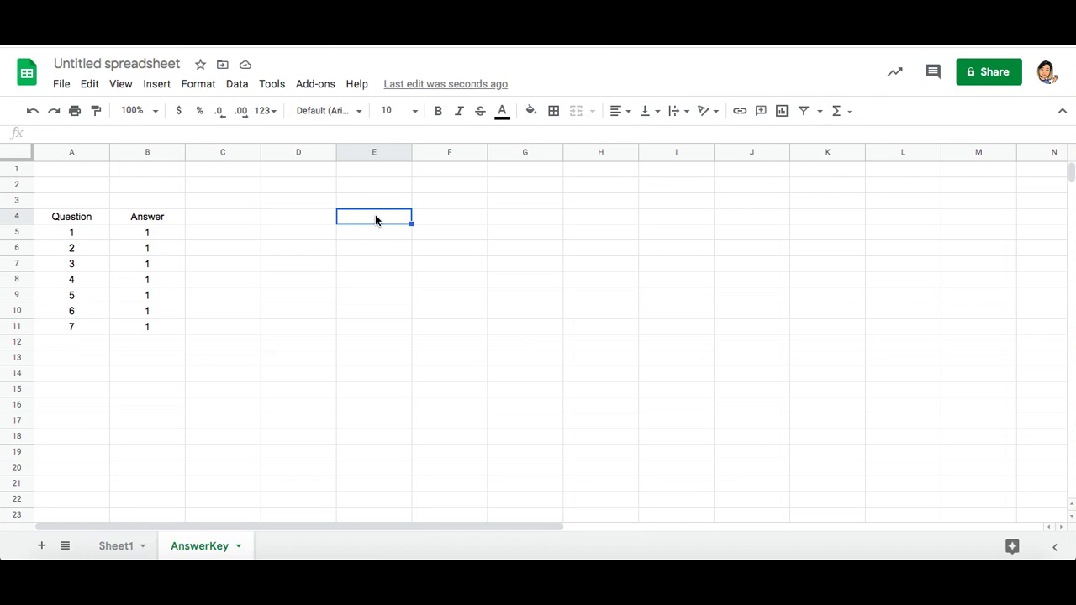
click(157, 85)
Insert the map pieces as in-cell images from E4, then go to Sheet1.
mouse_move(282, 326)
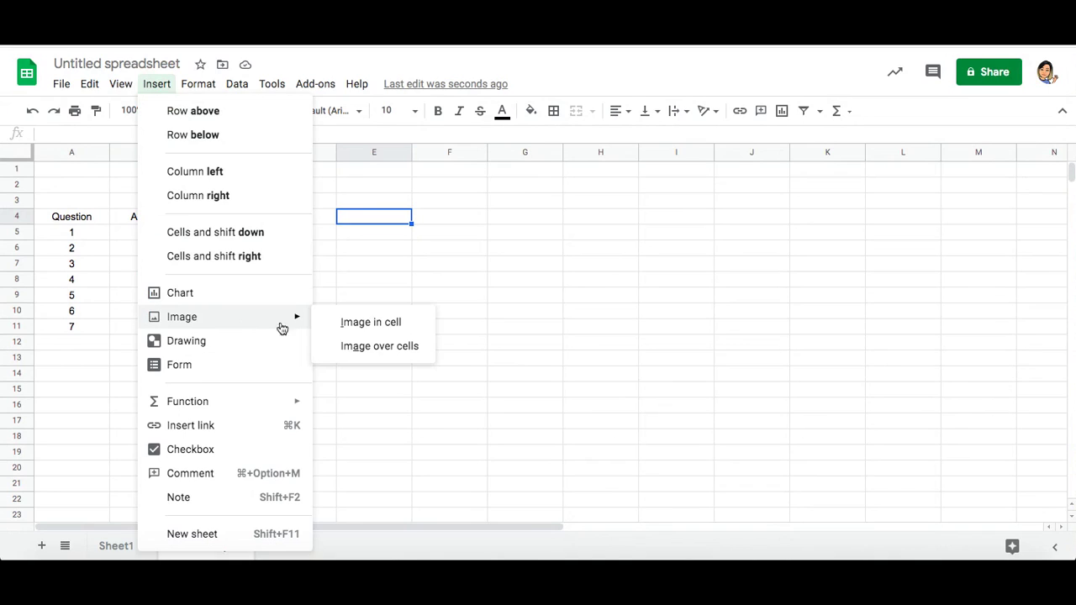
click(361, 326)
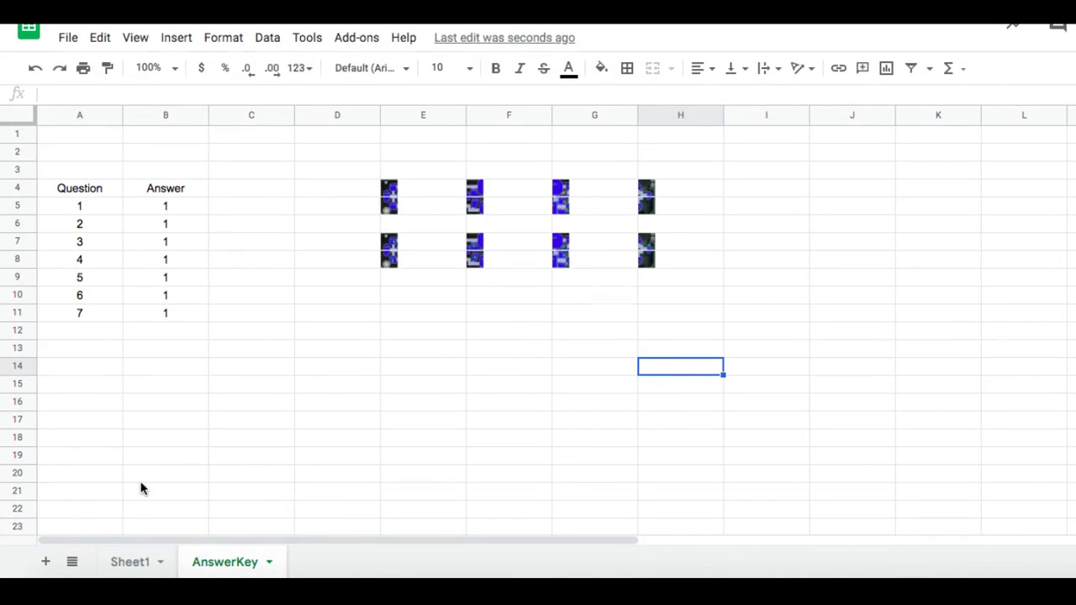
click(137, 563)
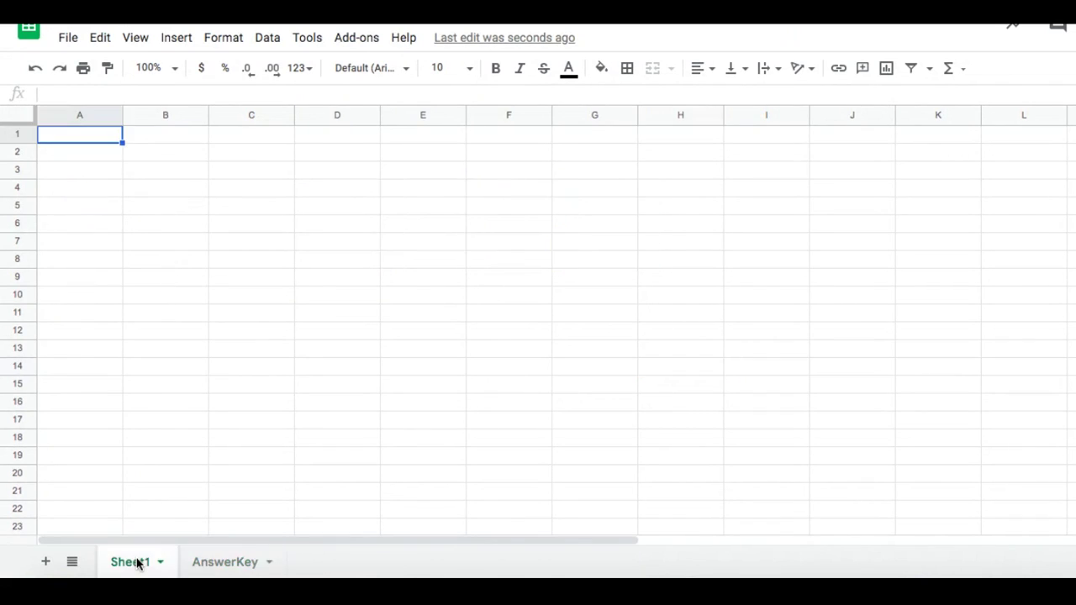
Merge cells A1:B5 on Sheet1 into one block.
click(364, 278)
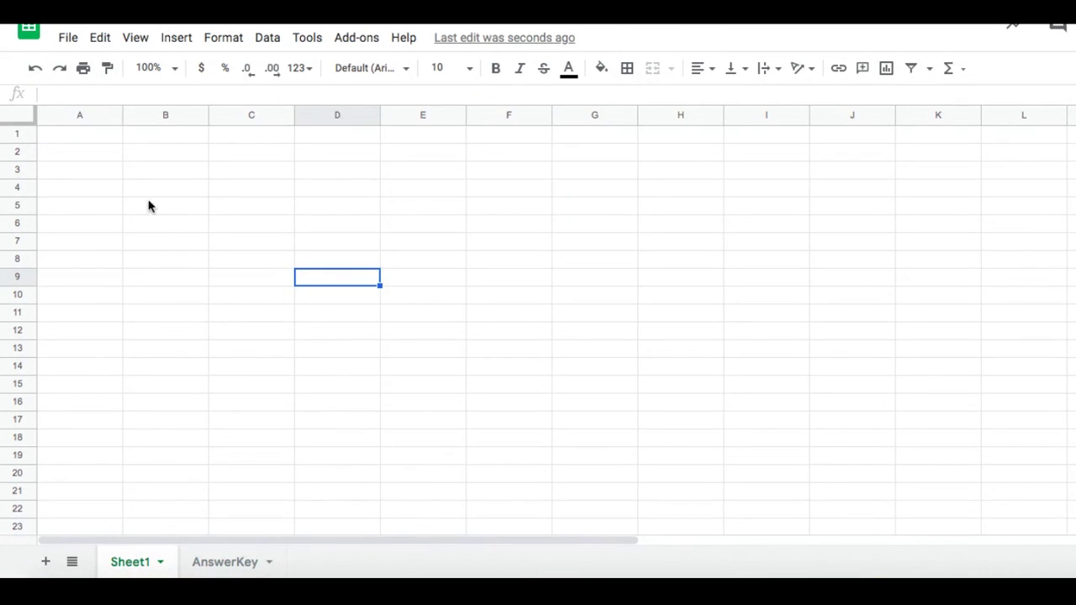
drag(104, 141, 199, 194)
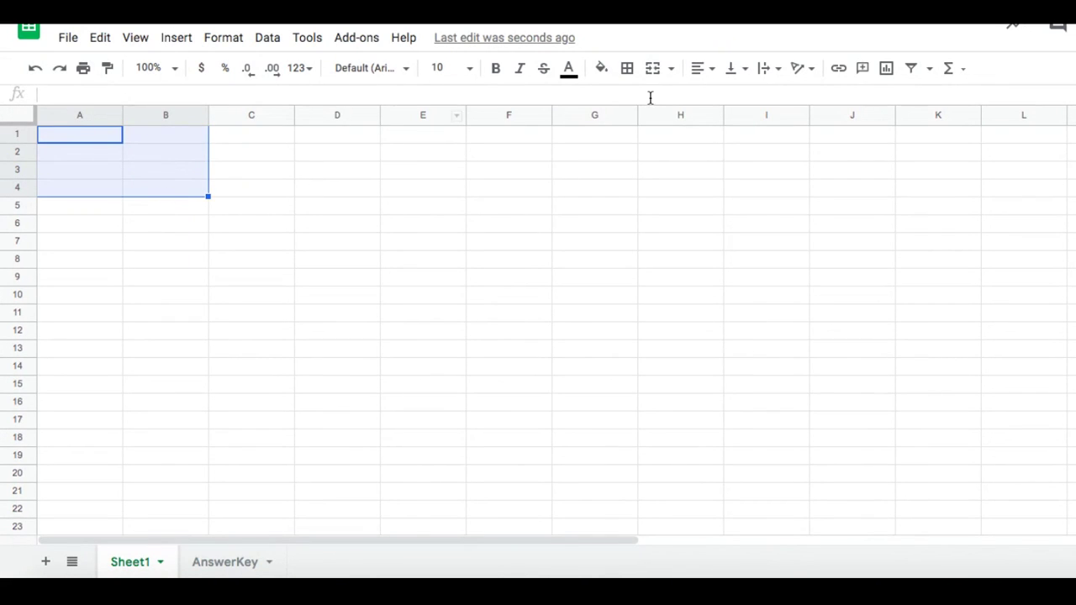
click(652, 69)
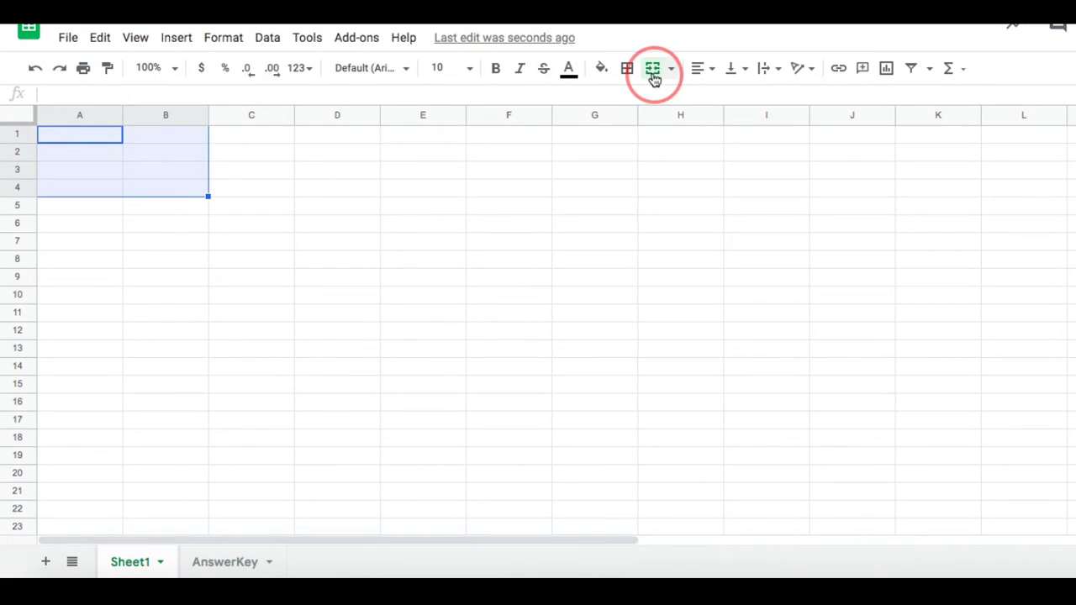
Type the headers Question in A6 and Answer in B6.
click(81, 226)
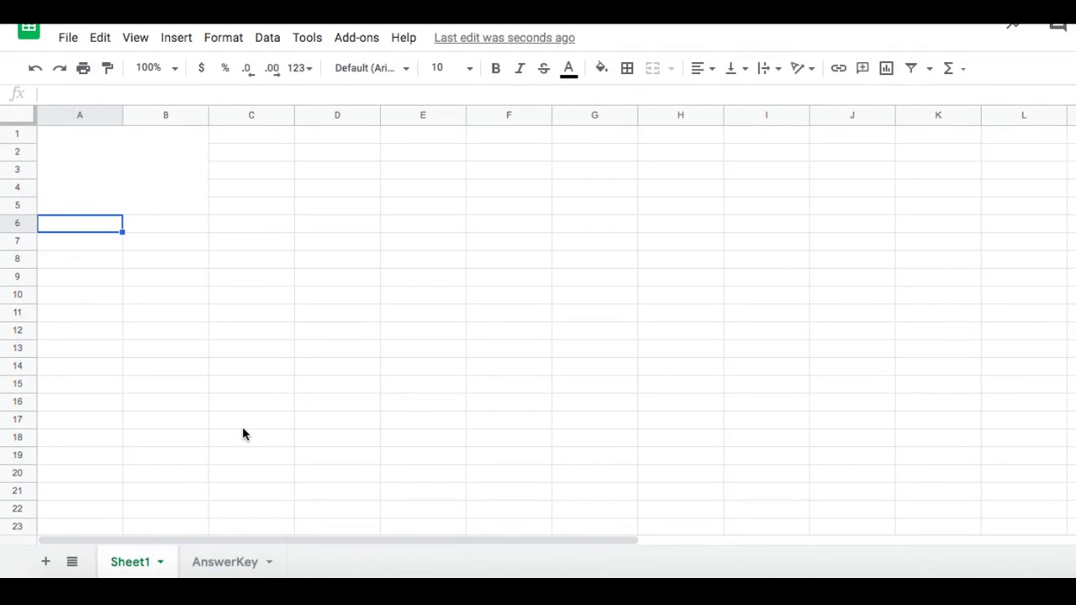
text(Question)
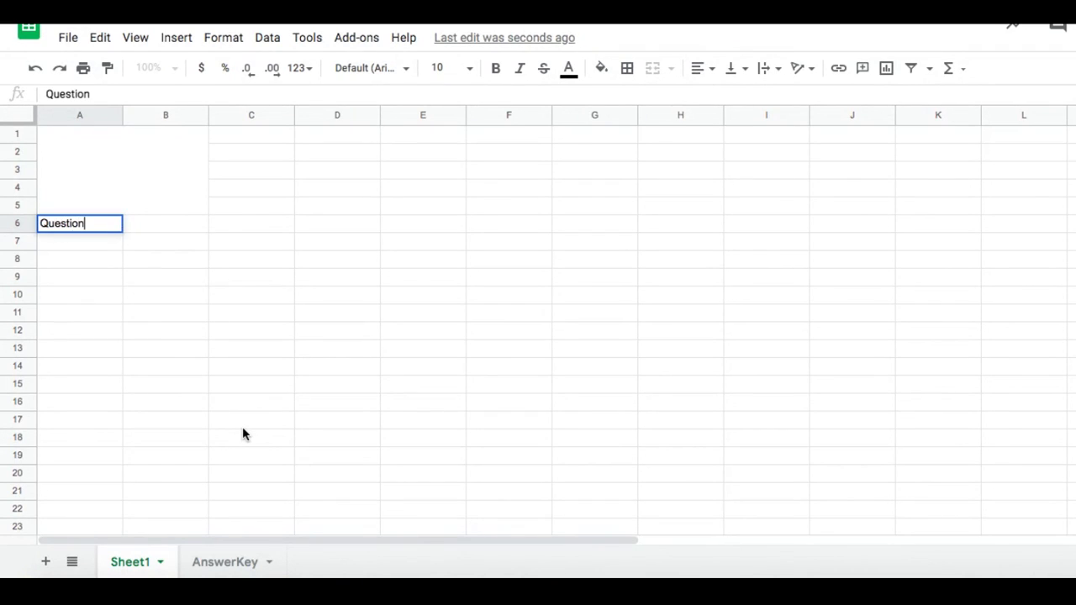
key(Tab)
text(Answer)
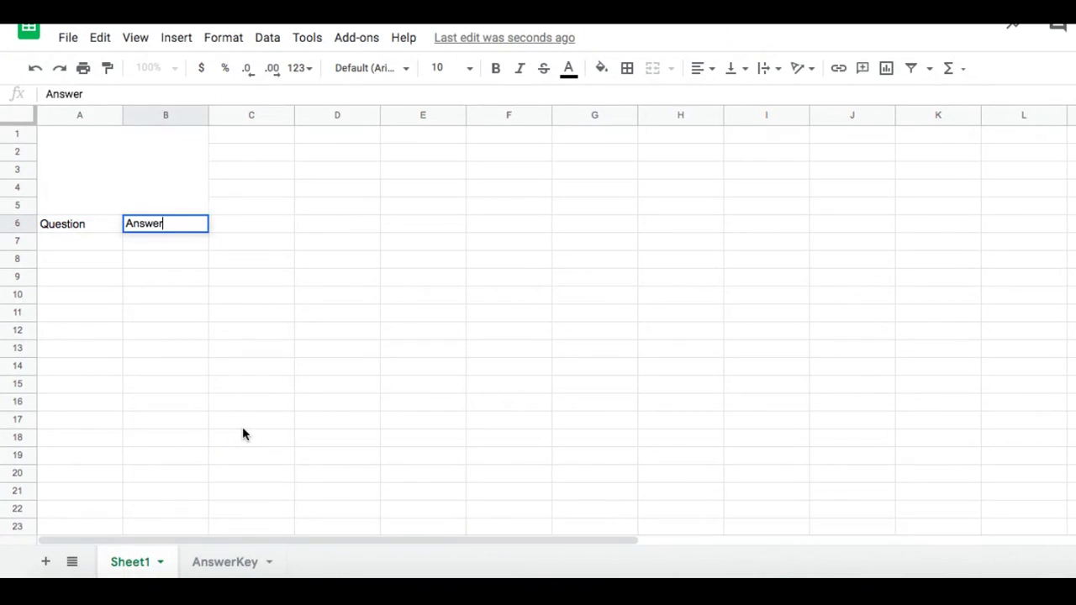
click(389, 458)
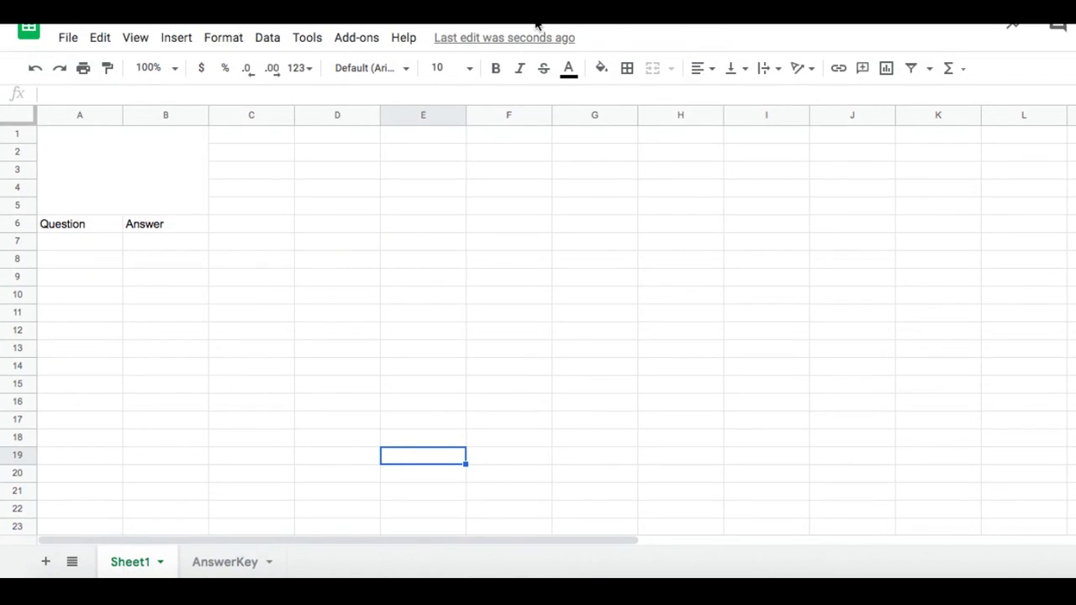
click(443, 225)
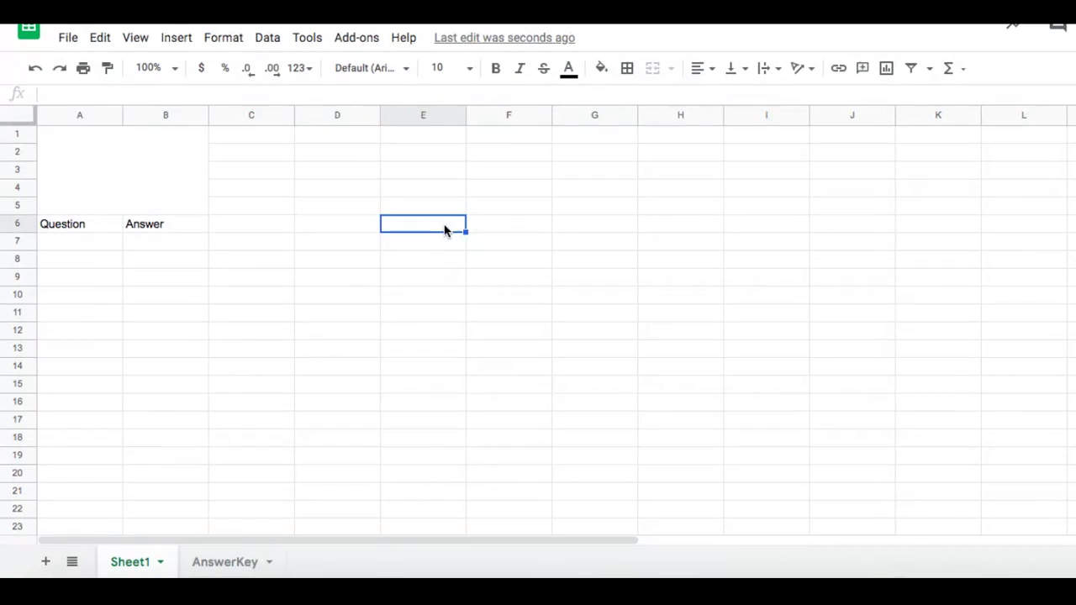
click(236, 227)
Merge C6 through C11 into one tall cell.
drag(236, 228, 241, 313)
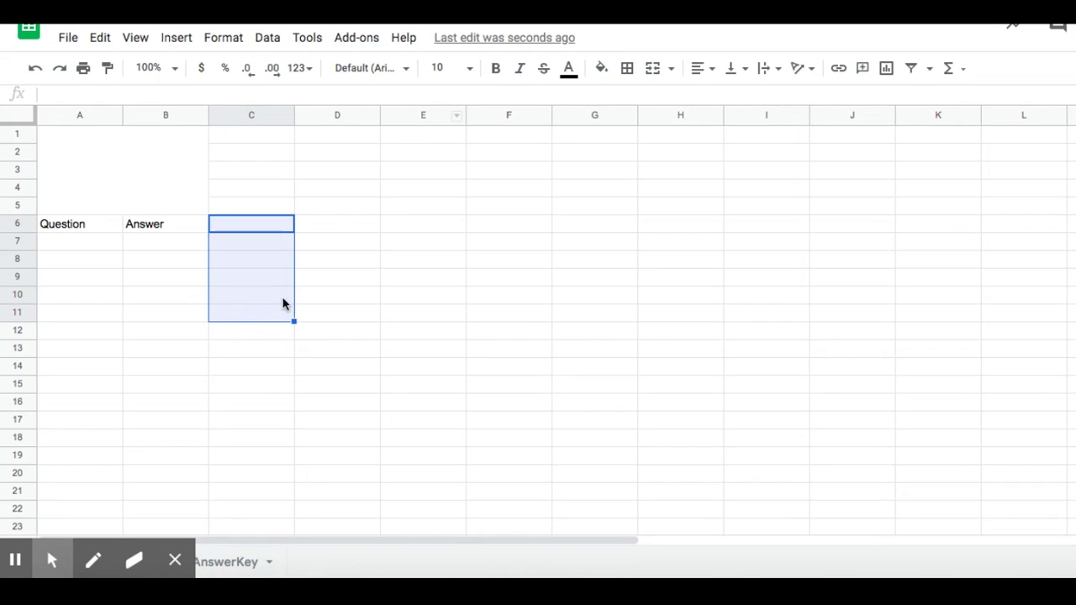
click(656, 73)
click(395, 274)
click(256, 263)
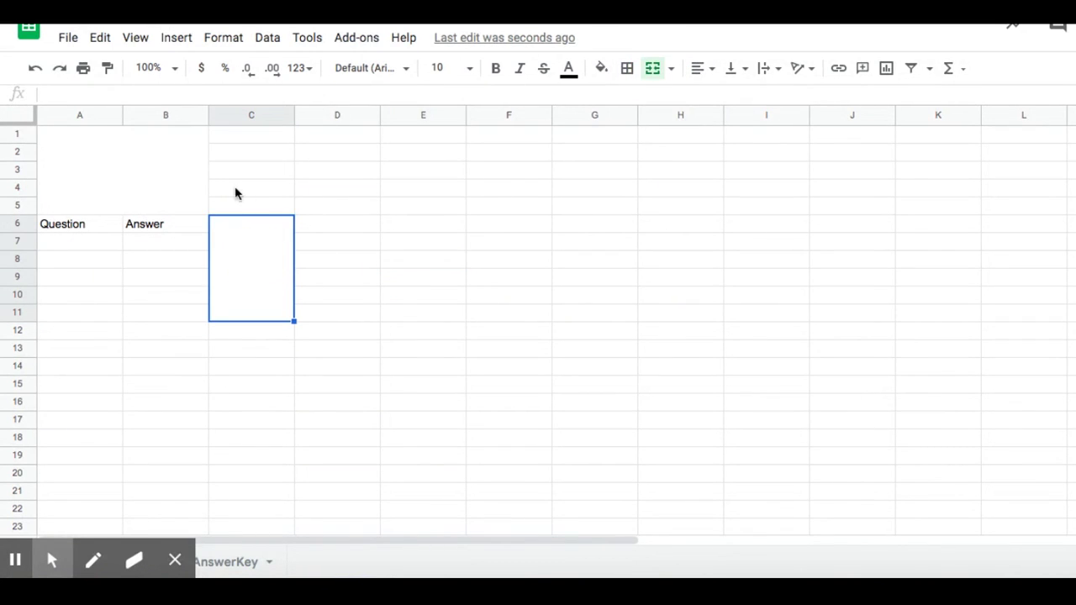
Upload the map picture as an in-cell image into C6.
click(175, 37)
mouse_move(251, 305)
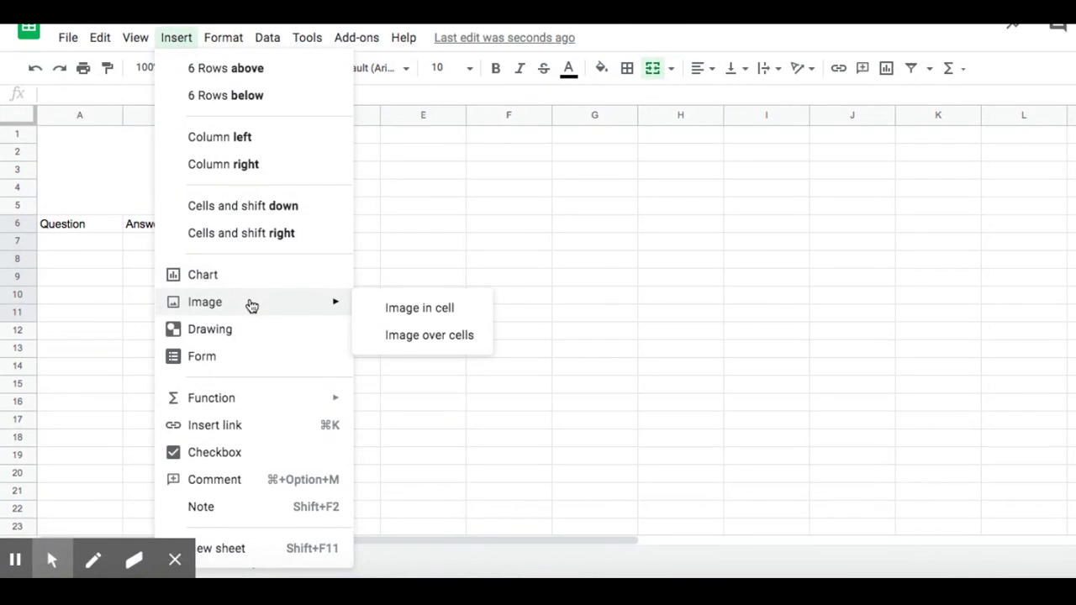
click(403, 313)
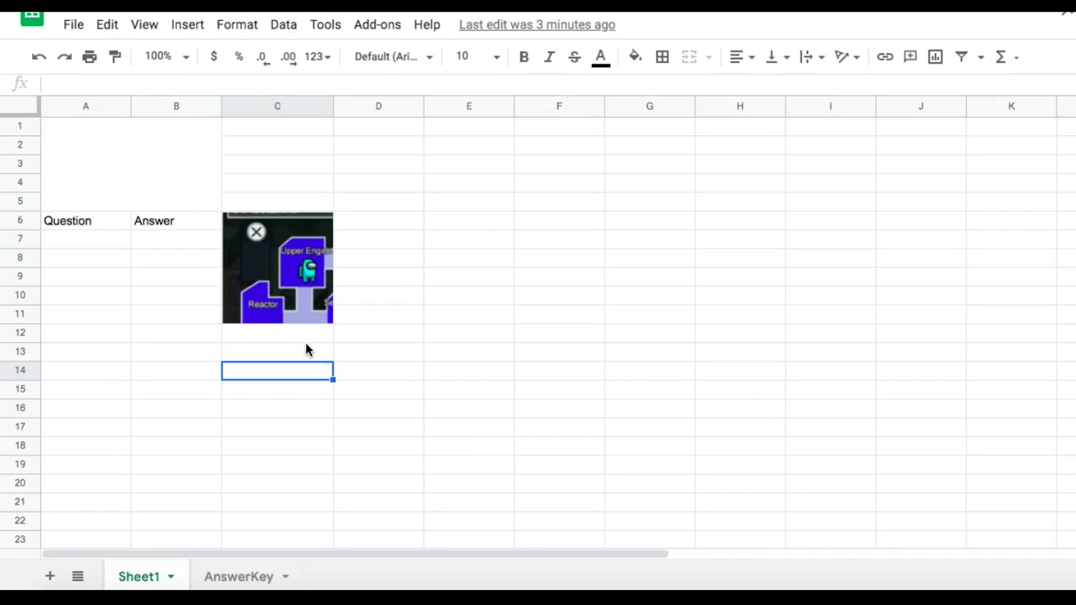
click(306, 351)
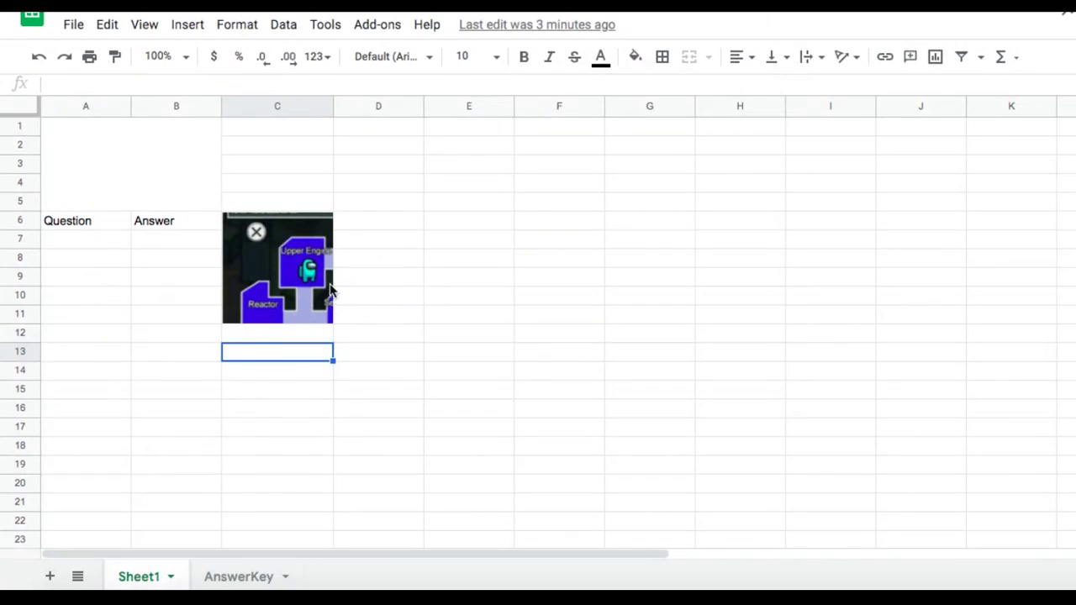
Merge C6:C12 into one cell and widen column C for the picture.
drag(247, 271, 259, 347)
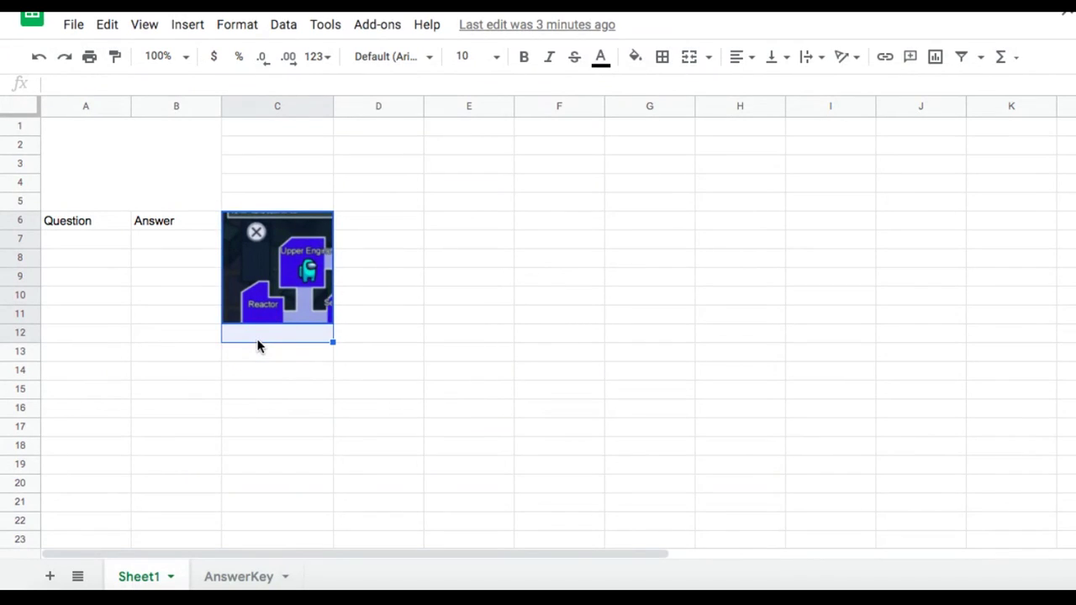
click(690, 57)
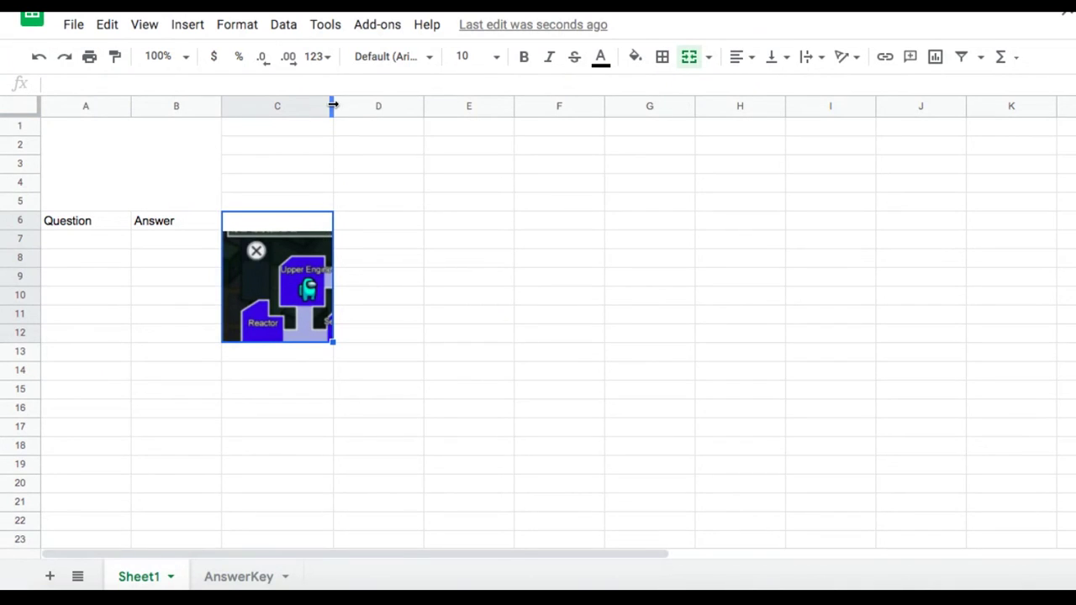
drag(333, 105, 353, 106)
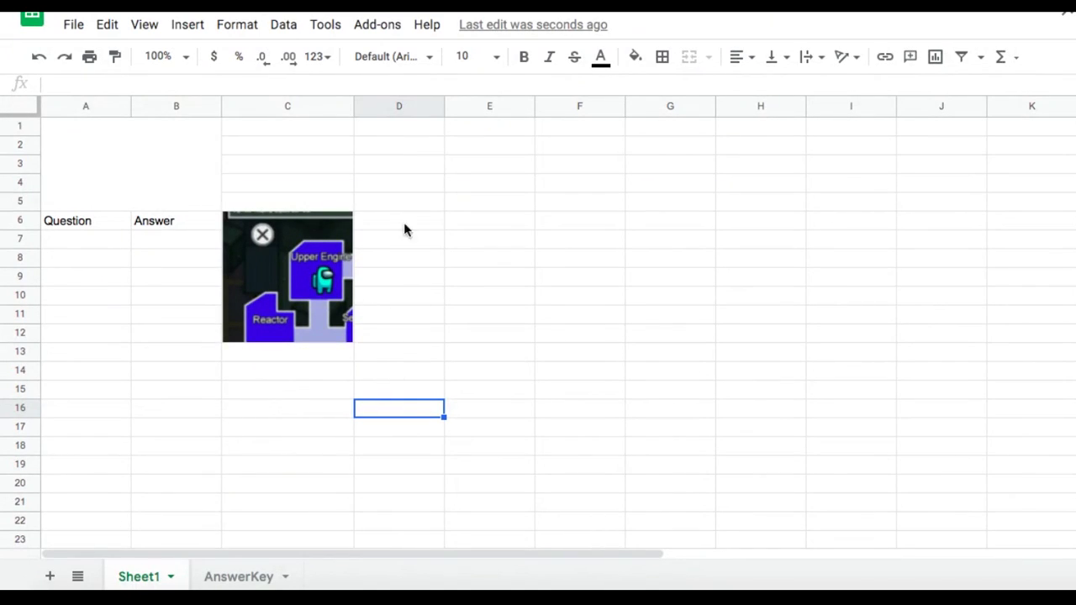
click(295, 263)
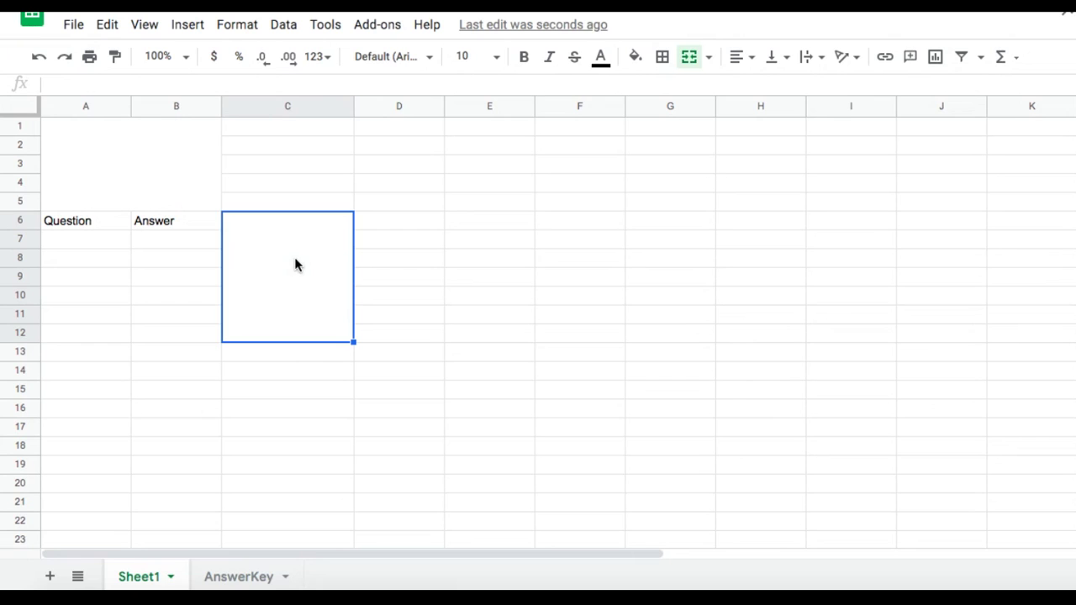
Check column C's current width (147 px) in Resize column, then cancel without changing it.
click(357, 393)
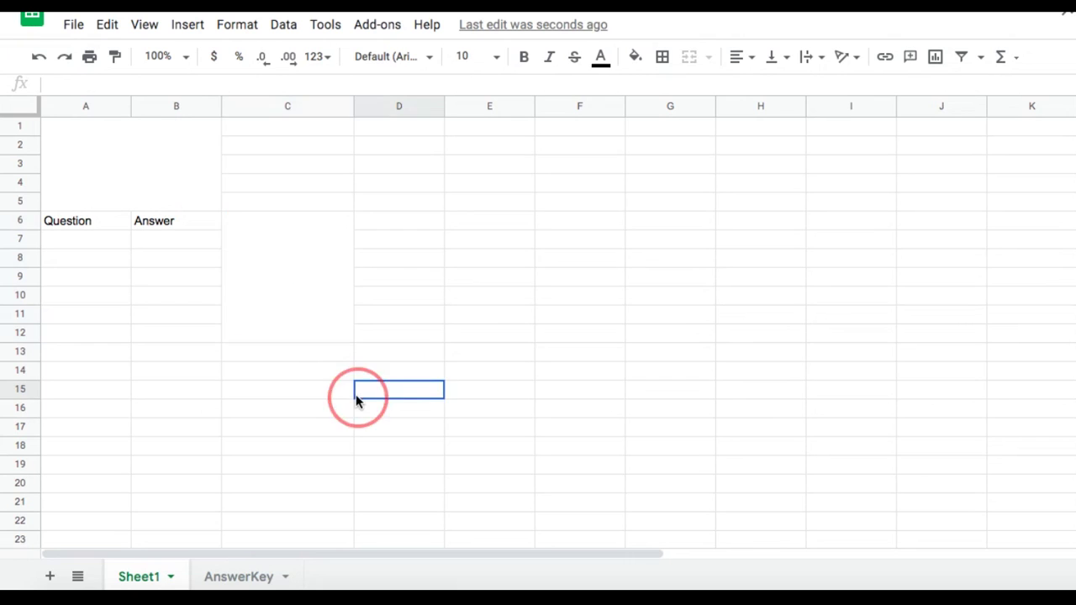
click(300, 258)
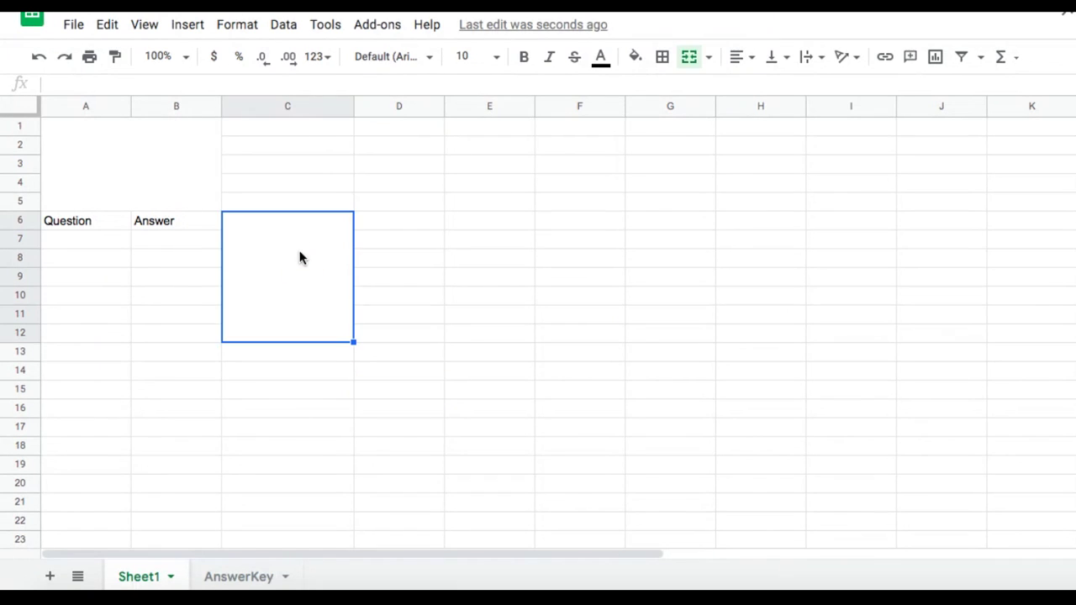
click(309, 107)
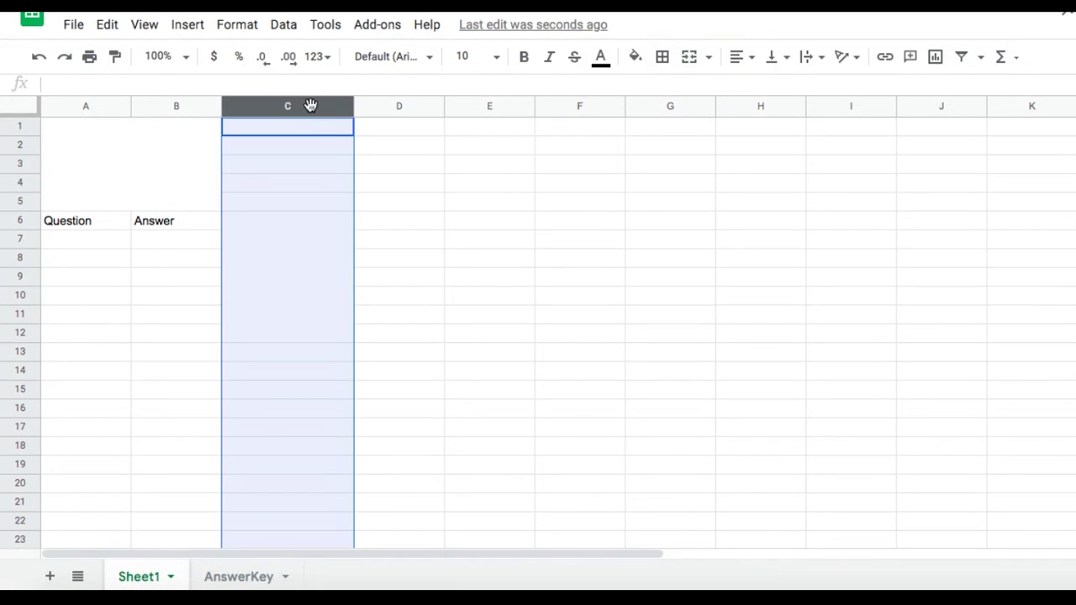
key(ctrl+z)
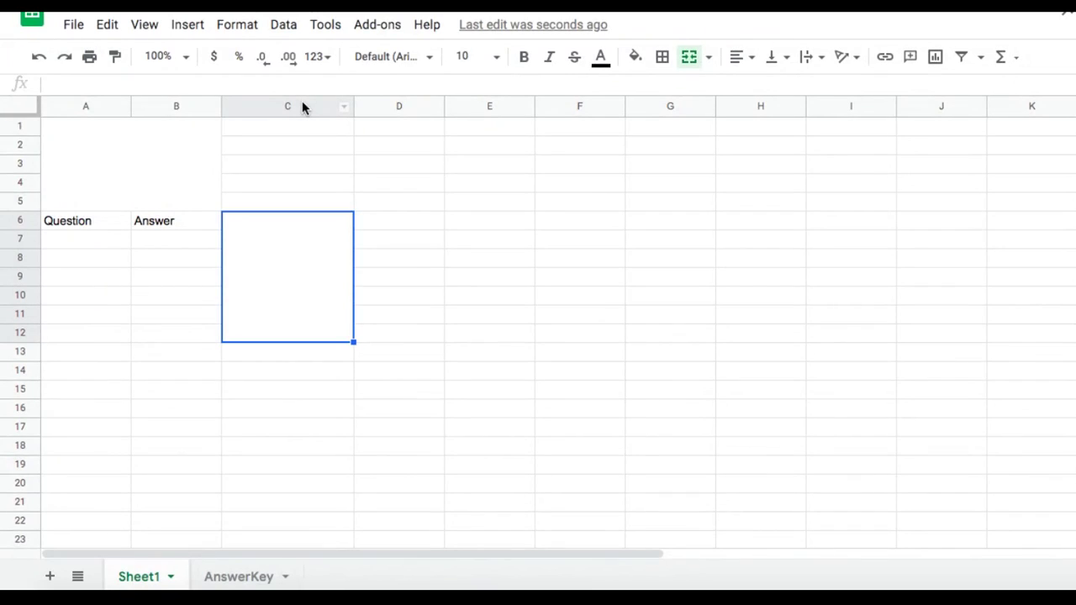
right_click(302, 107)
click(382, 326)
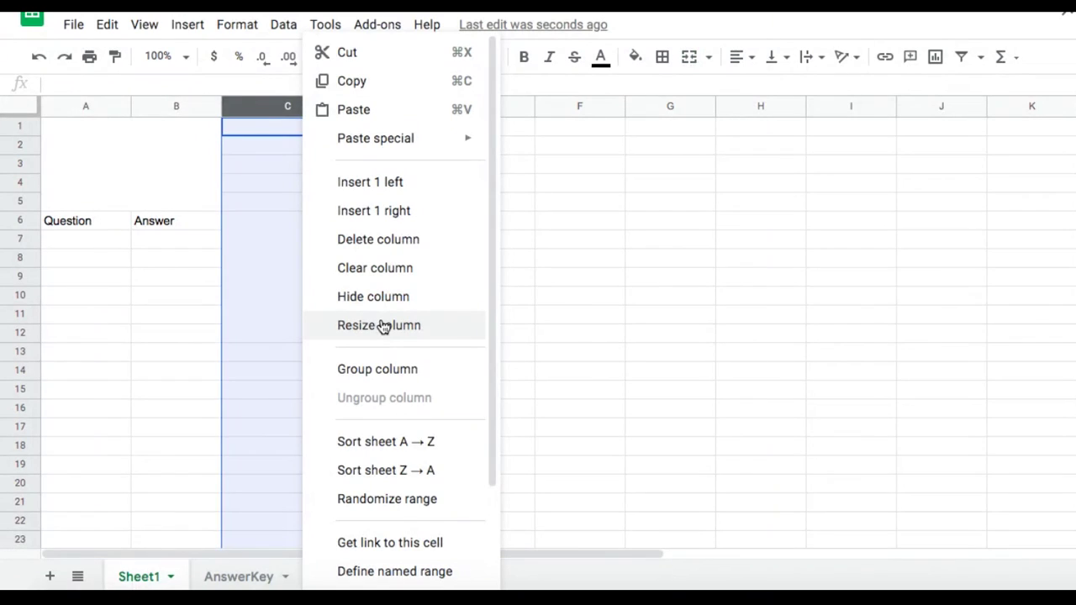
click(359, 328)
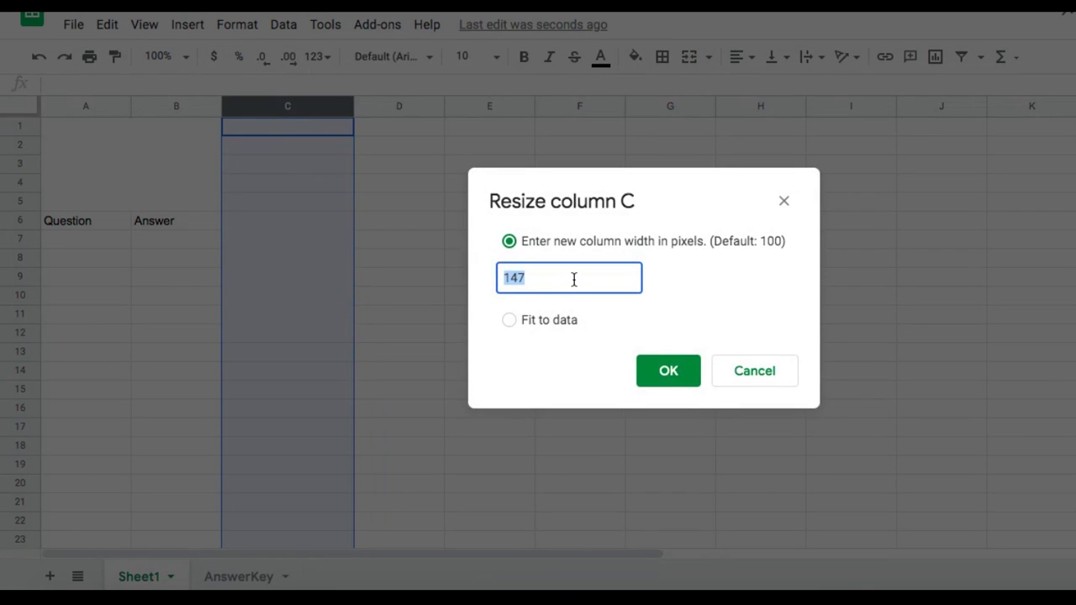
click(754, 375)
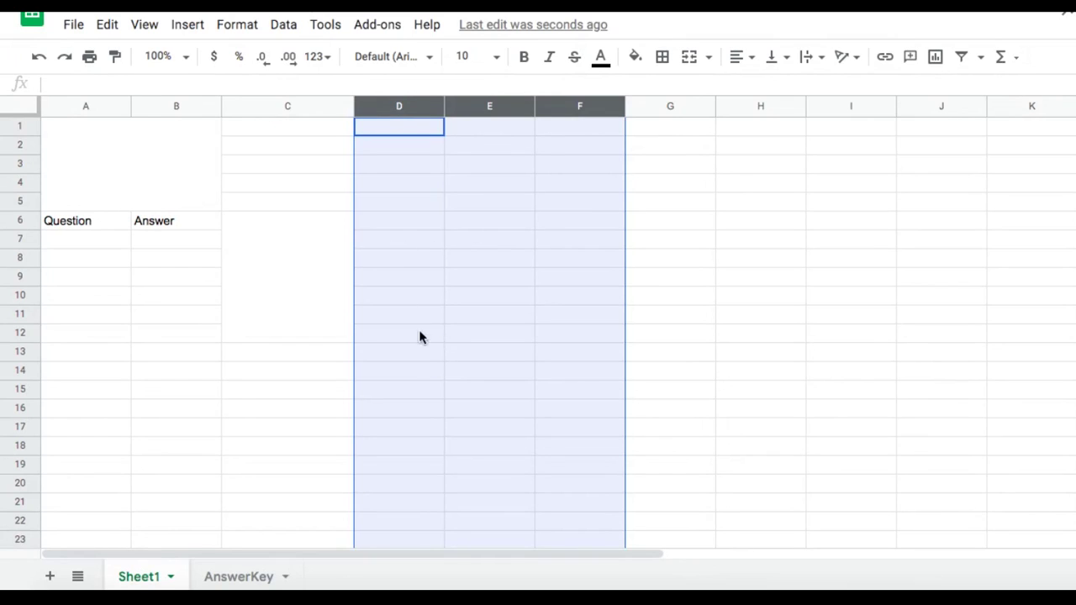
Resize columns D to F to 147 pixels wide.
right_click(402, 107)
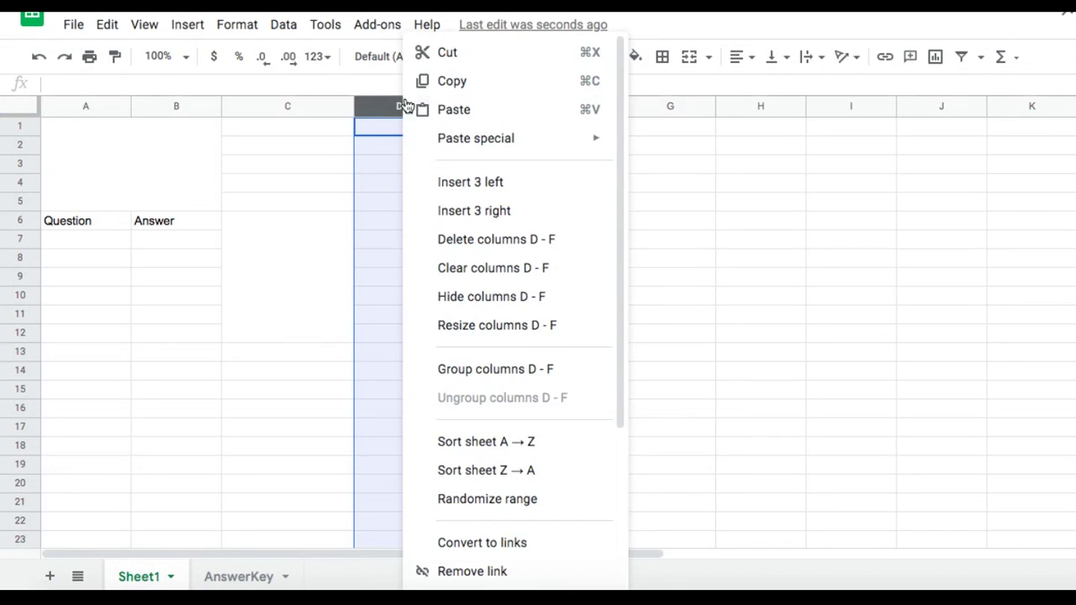
click(482, 327)
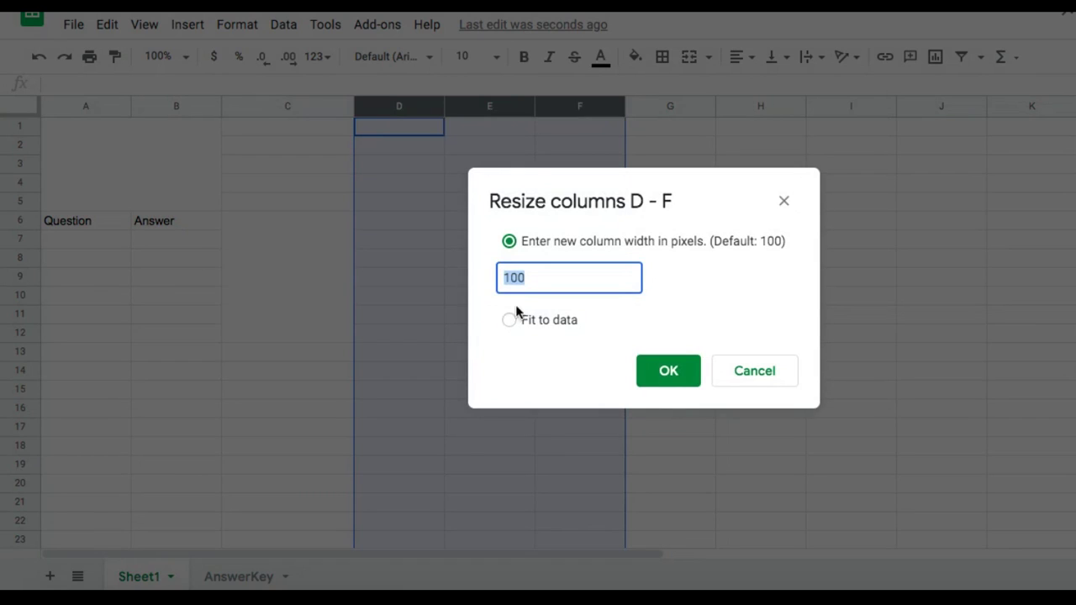
text(147)
click(663, 383)
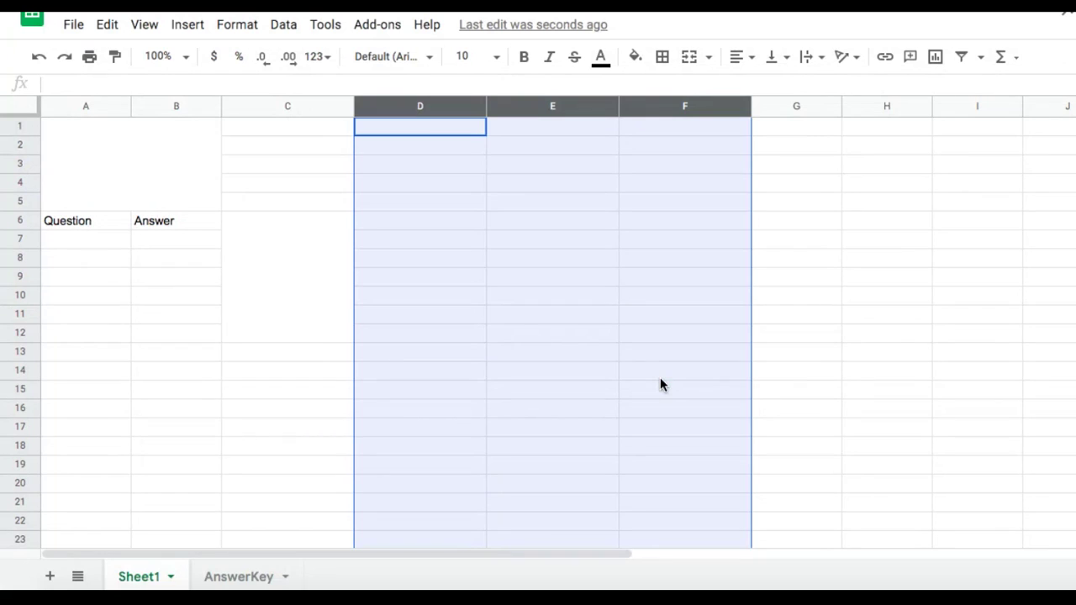
click(311, 294)
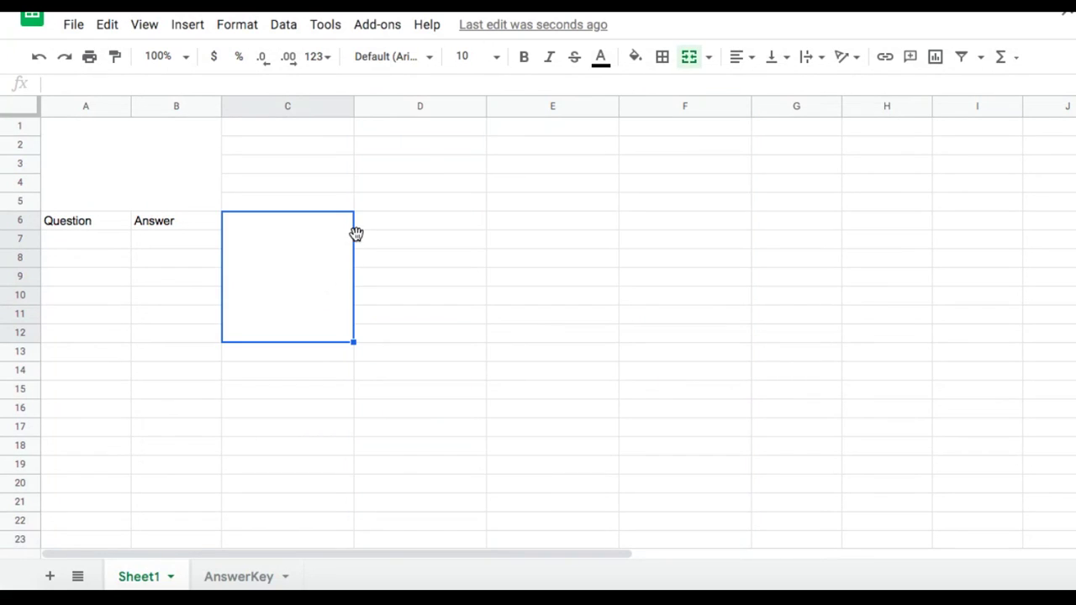
Merge D6:D12 into one tall cell and extend the merged block across columns E and F.
drag(373, 221, 404, 329)
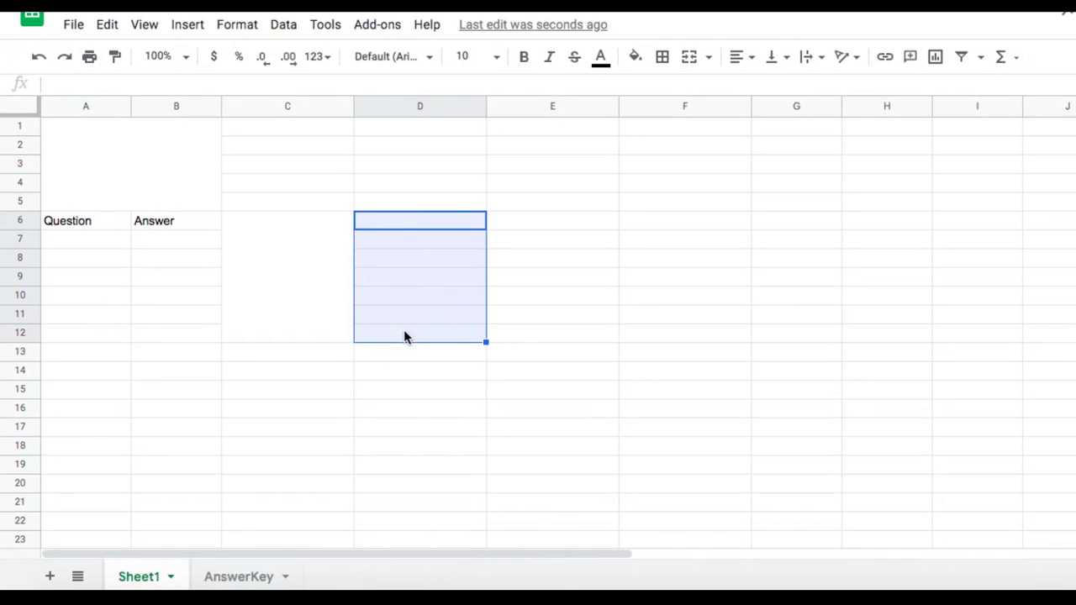
click(691, 65)
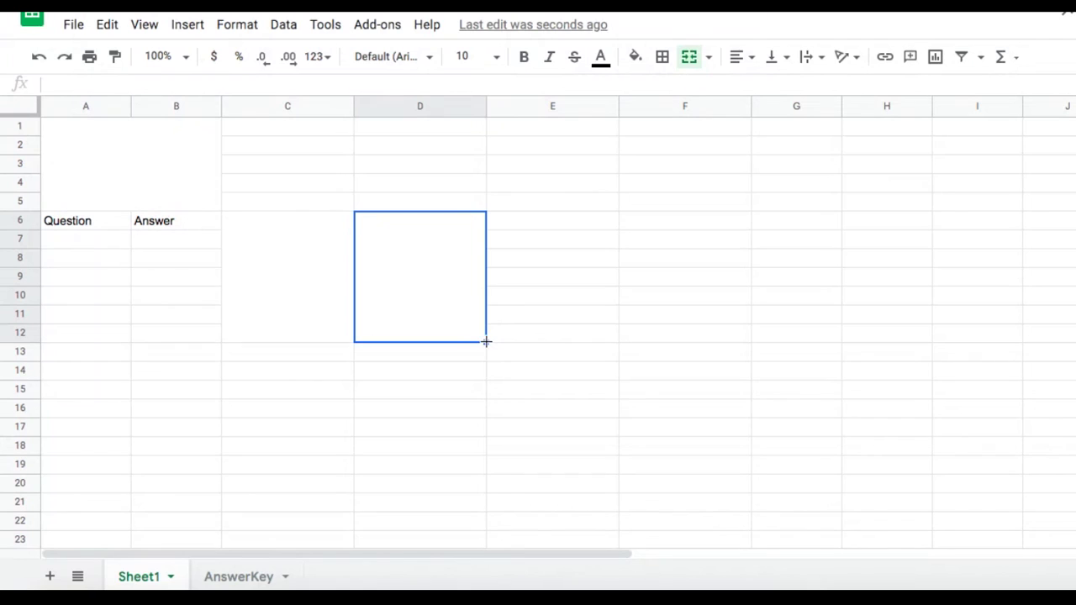
drag(486, 341, 581, 327)
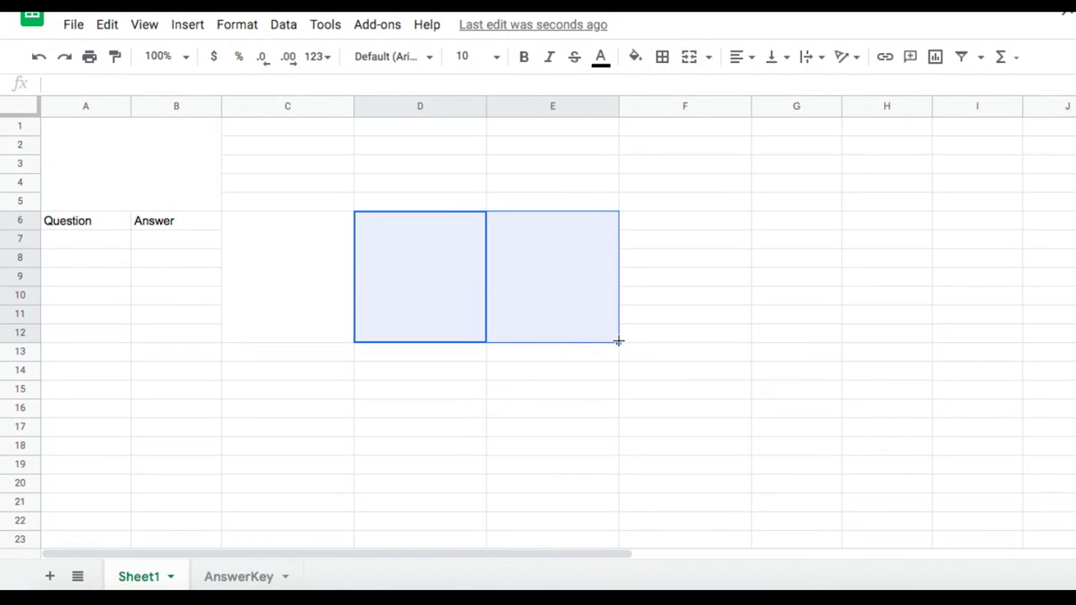
drag(618, 342, 711, 341)
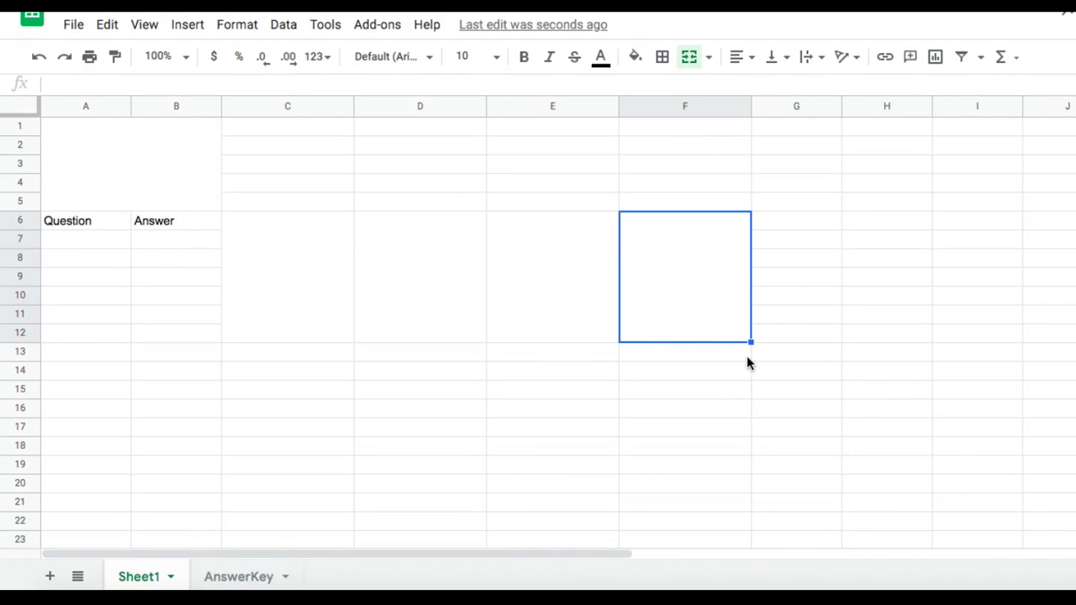
Copy the merged F6:F12 block into F13, then look at the AnswerKey sheet's C6:C12 block.
right_click(694, 295)
click(776, 89)
click(723, 356)
right_click(724, 357)
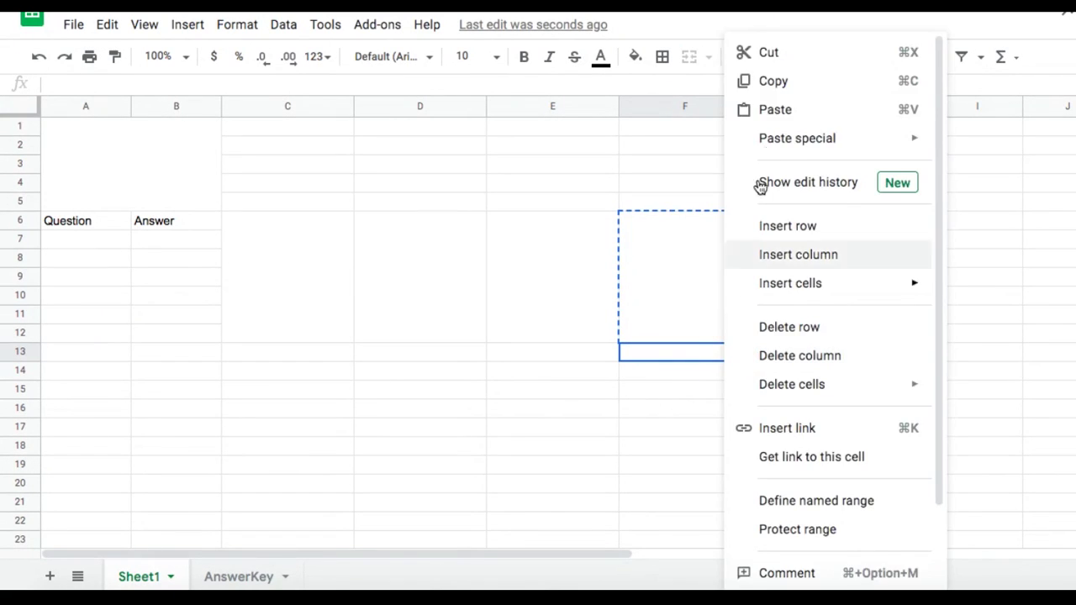
click(775, 110)
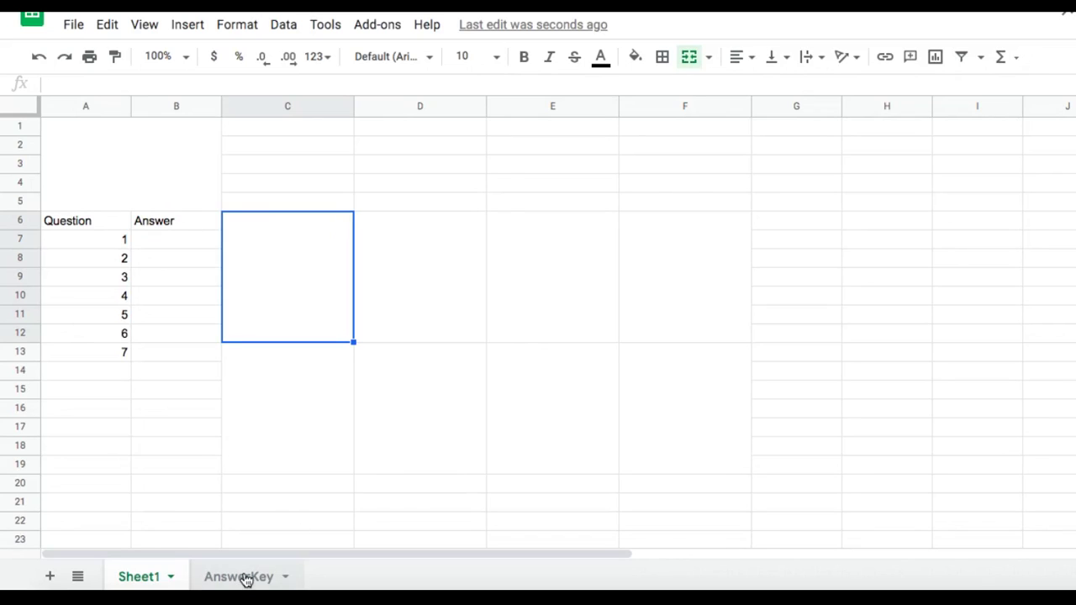
click(245, 579)
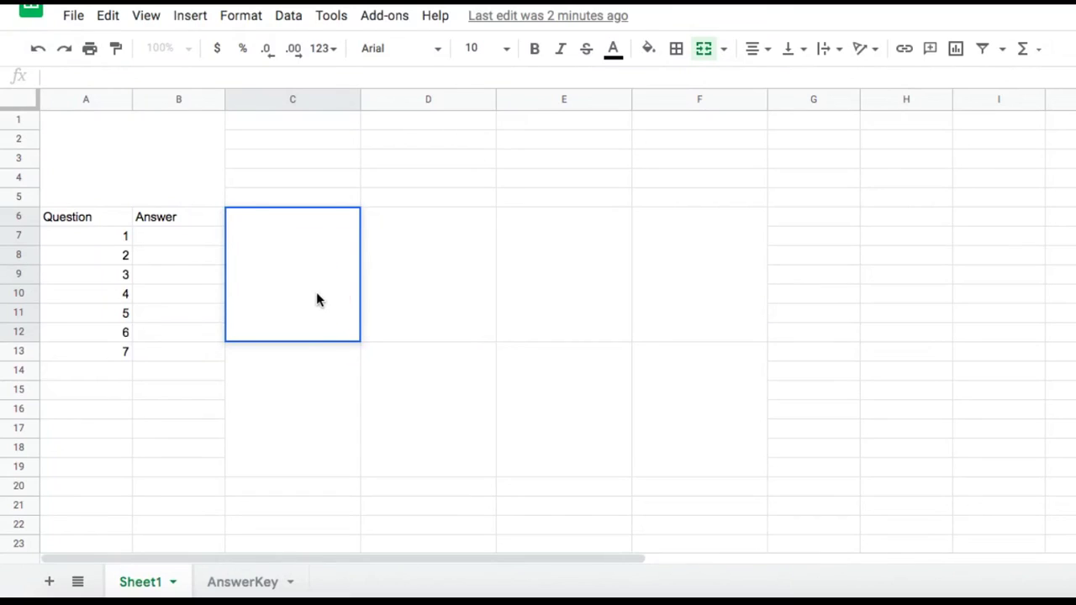
click(240, 231)
click(212, 122)
In C6, start =If(B7=AnswerKey!B5,AnswerKey!E4, to show the E4 map piece on a match.
click(266, 249)
text(=)
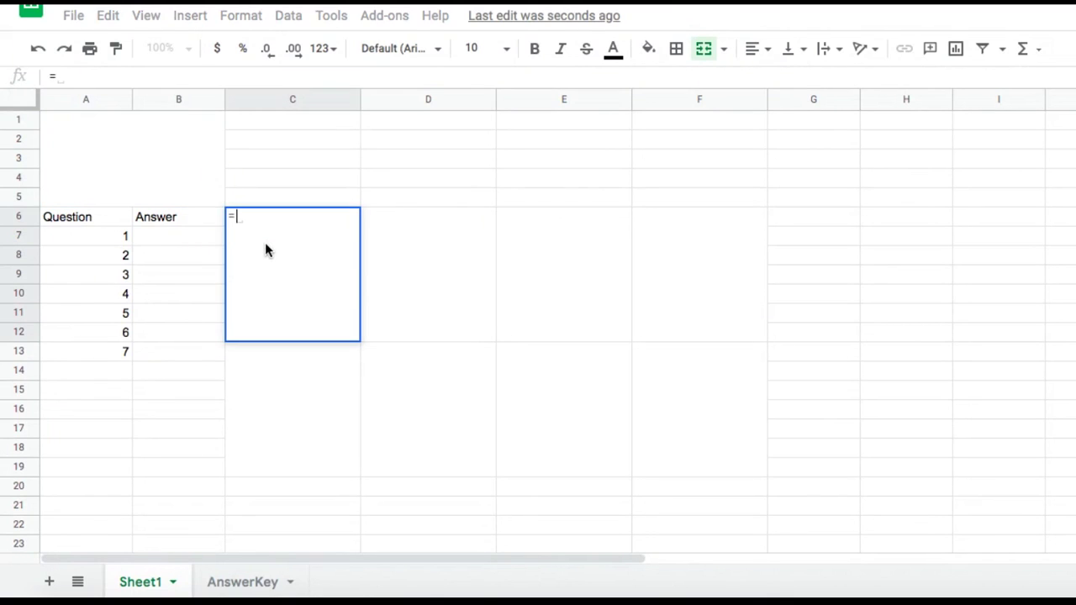
text(If)
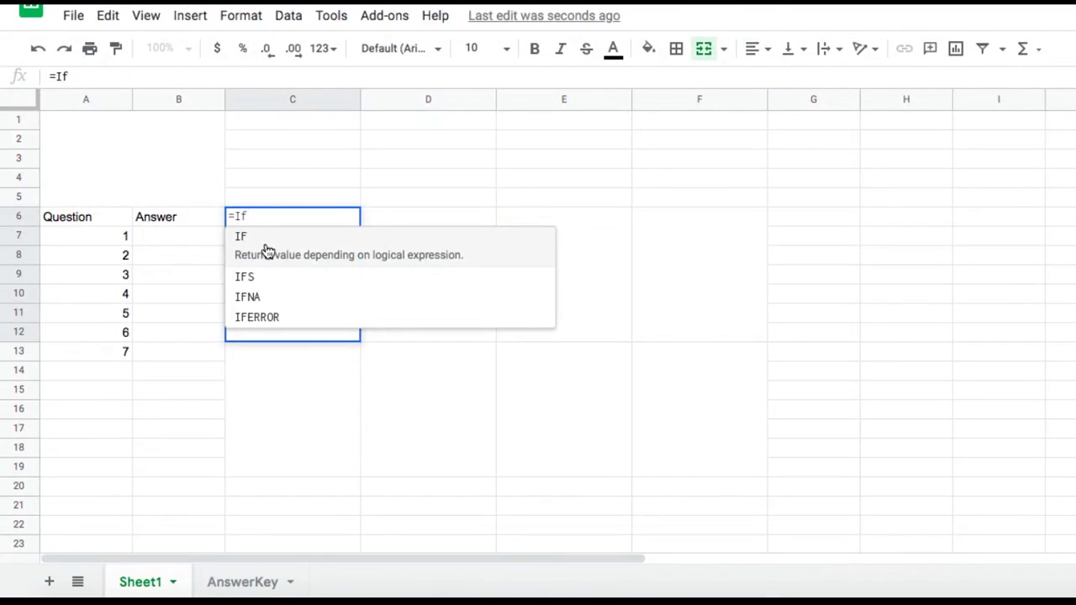
text(()
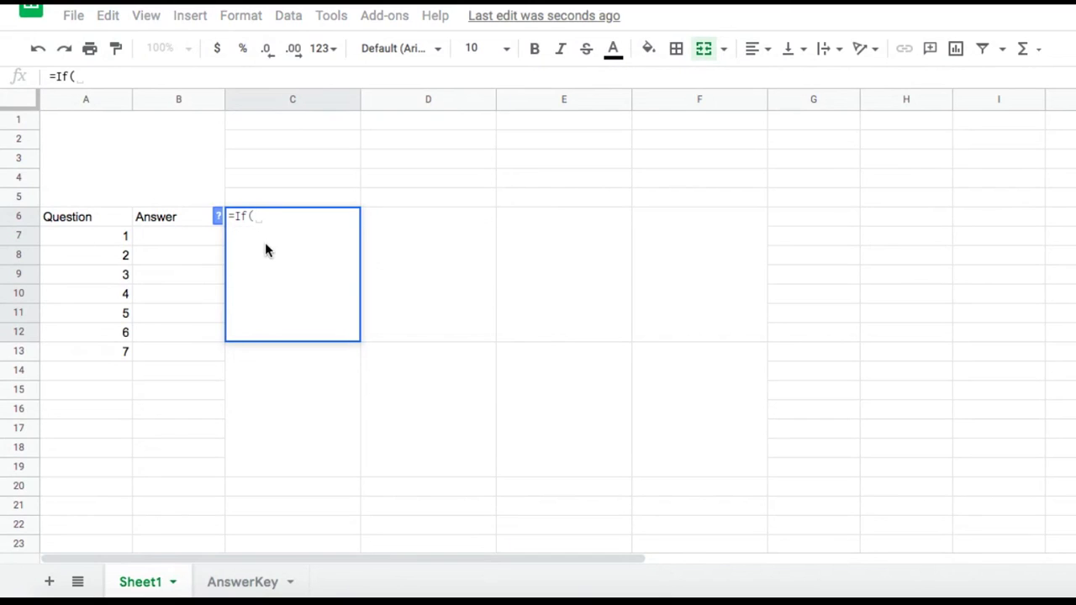
click(187, 236)
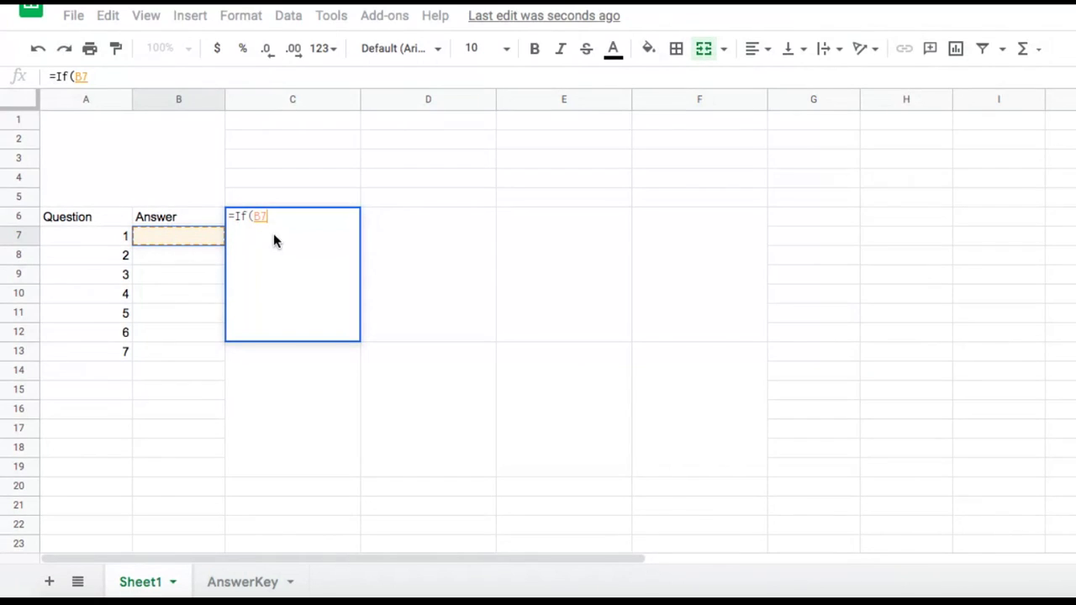
text(=)
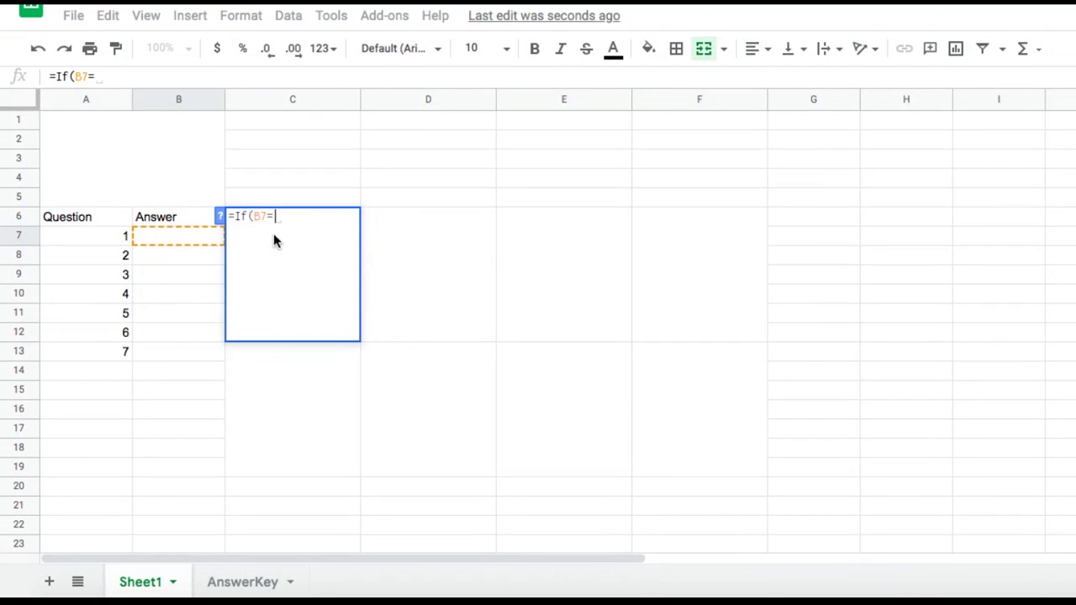
click(249, 583)
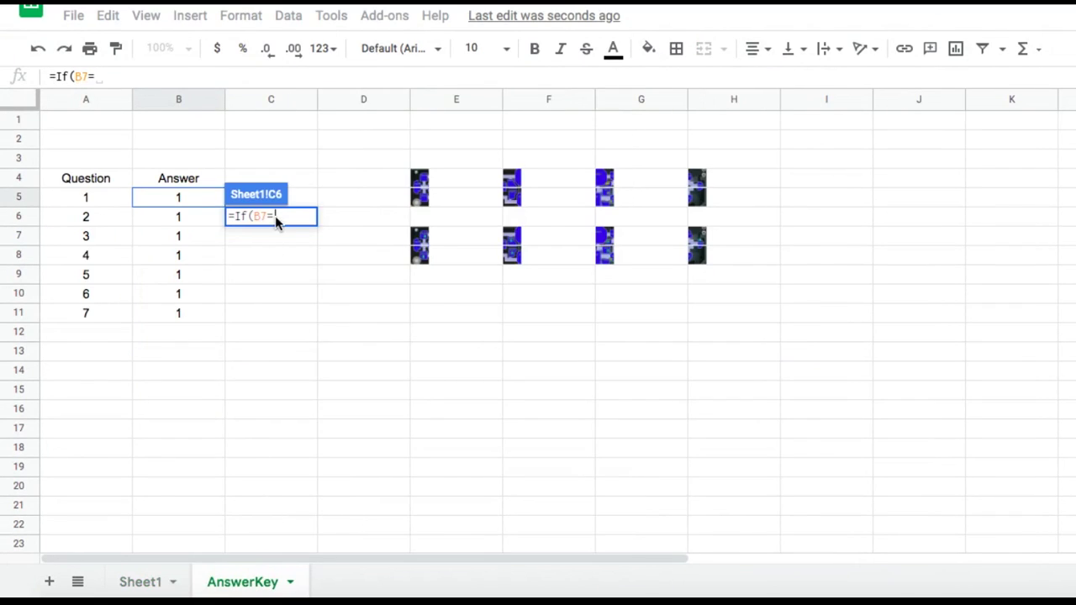
click(201, 200)
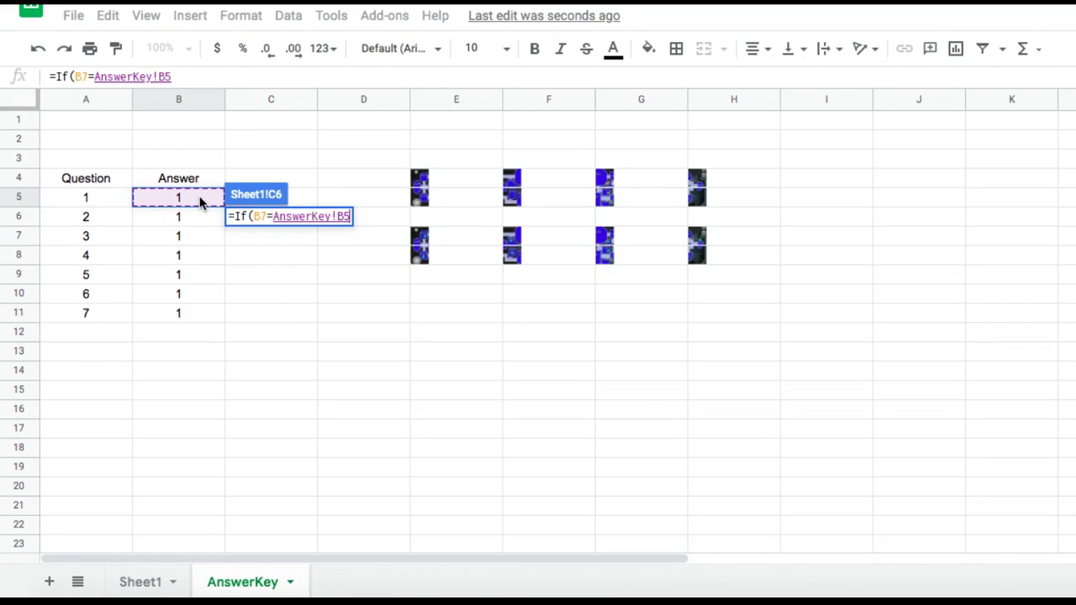
text(,)
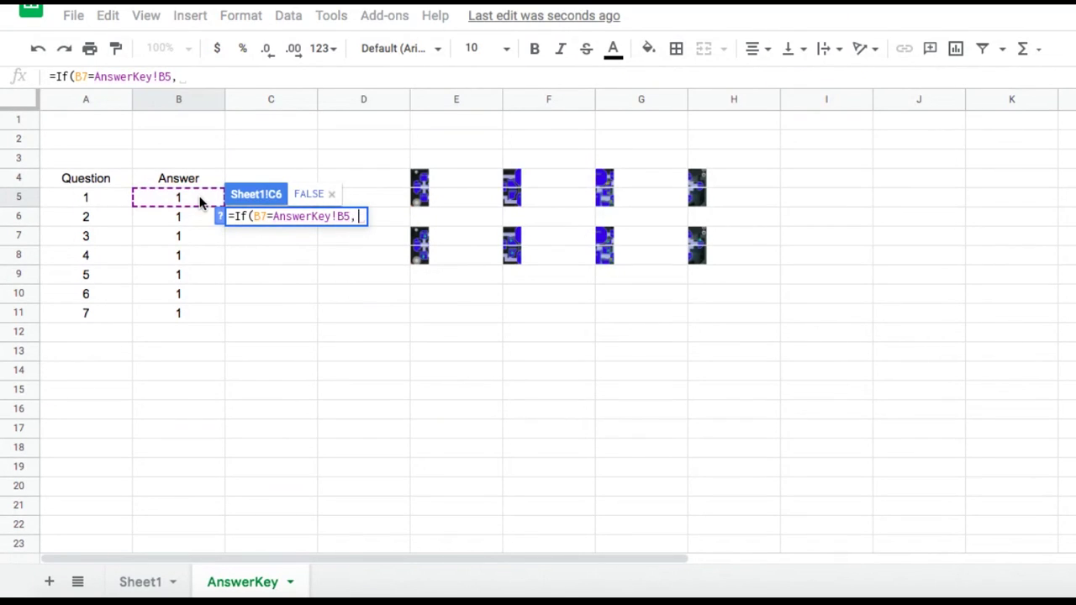
click(426, 185)
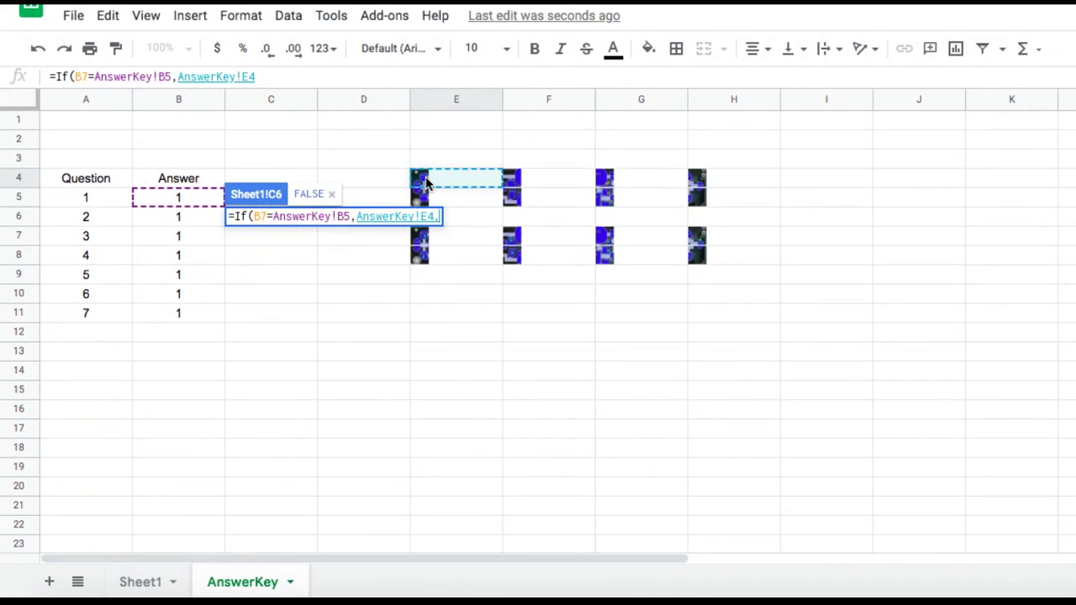
Add the nested If(B7="",AnswerKey!E7) for a blank answer and commit the formula.
text(,)
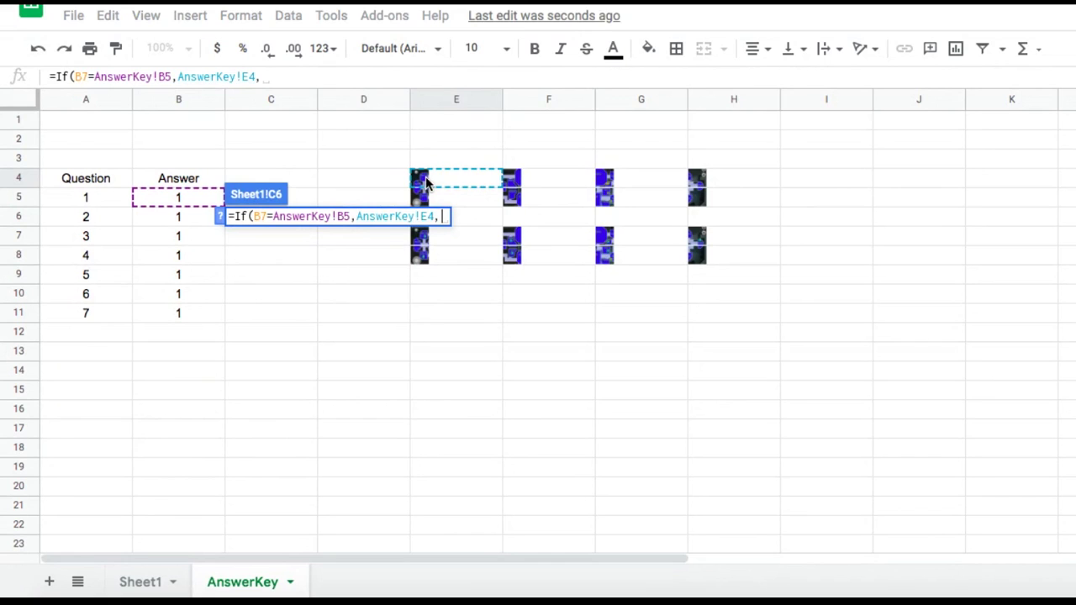
text(If)
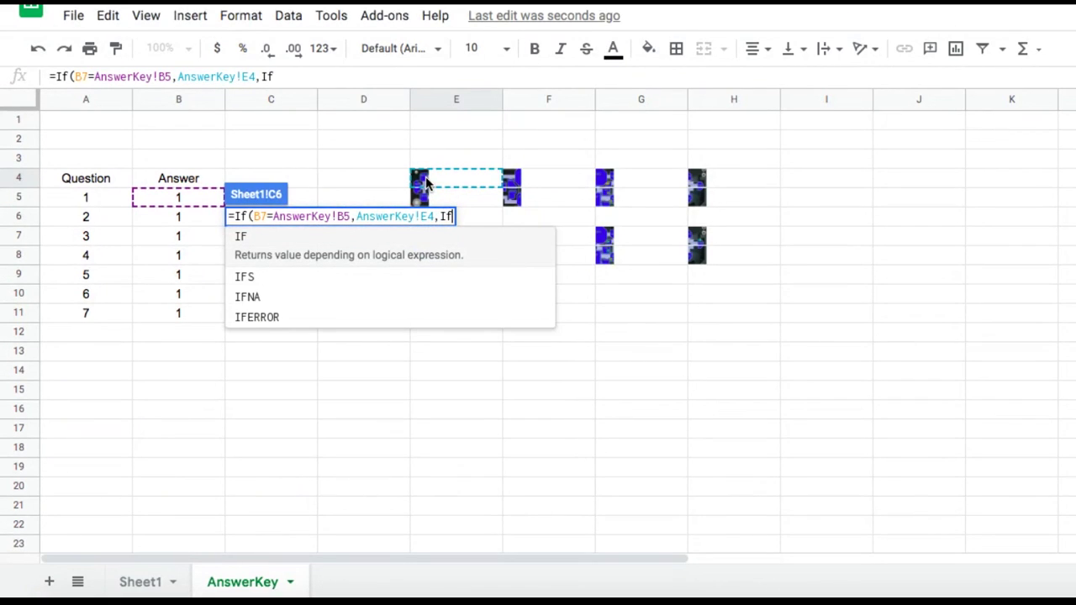
text(()
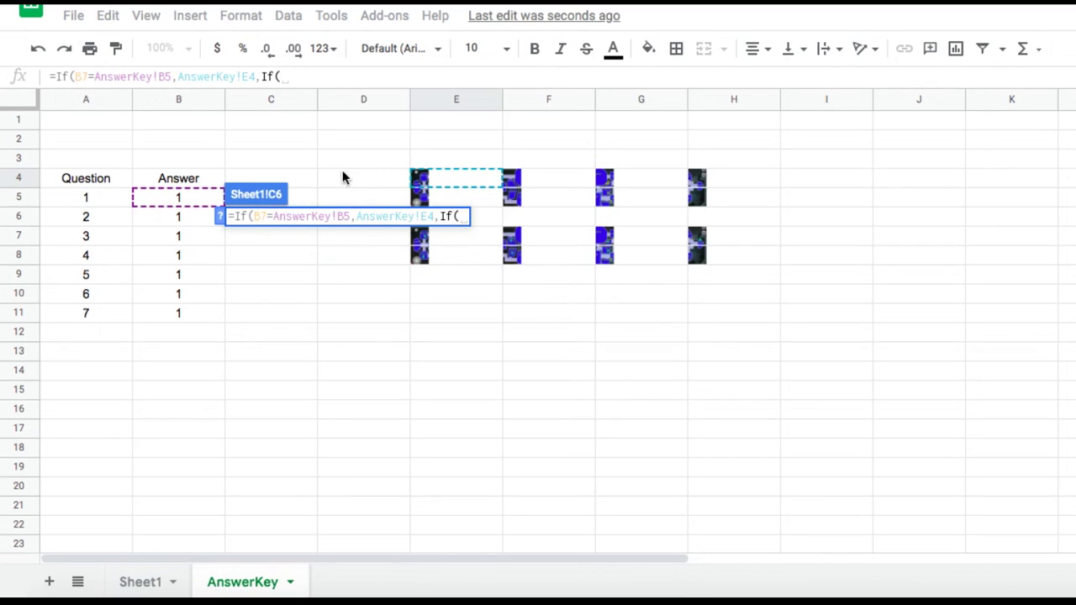
click(140, 582)
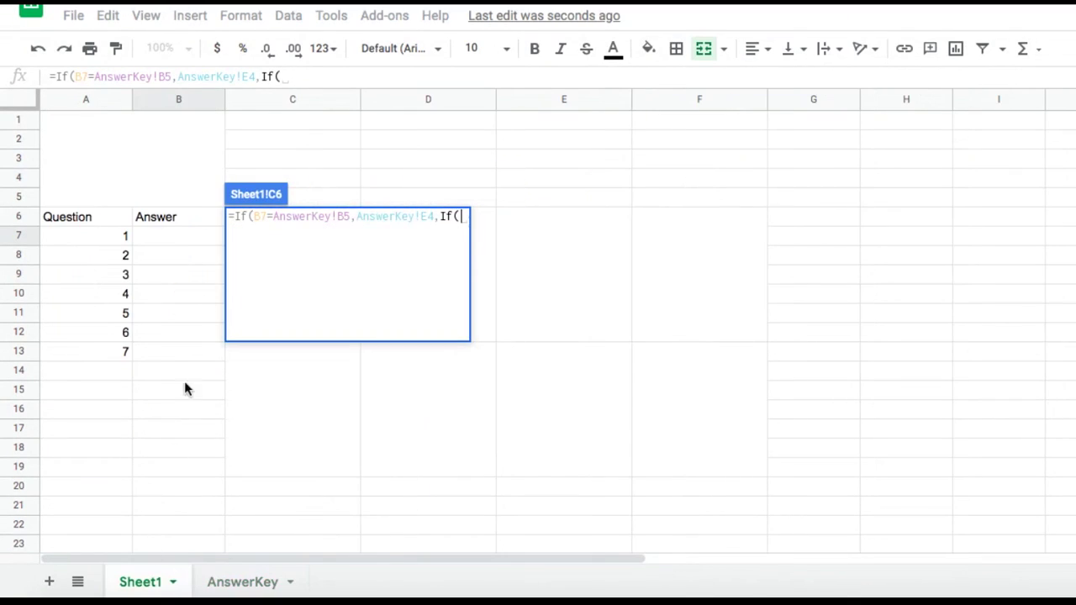
click(178, 238)
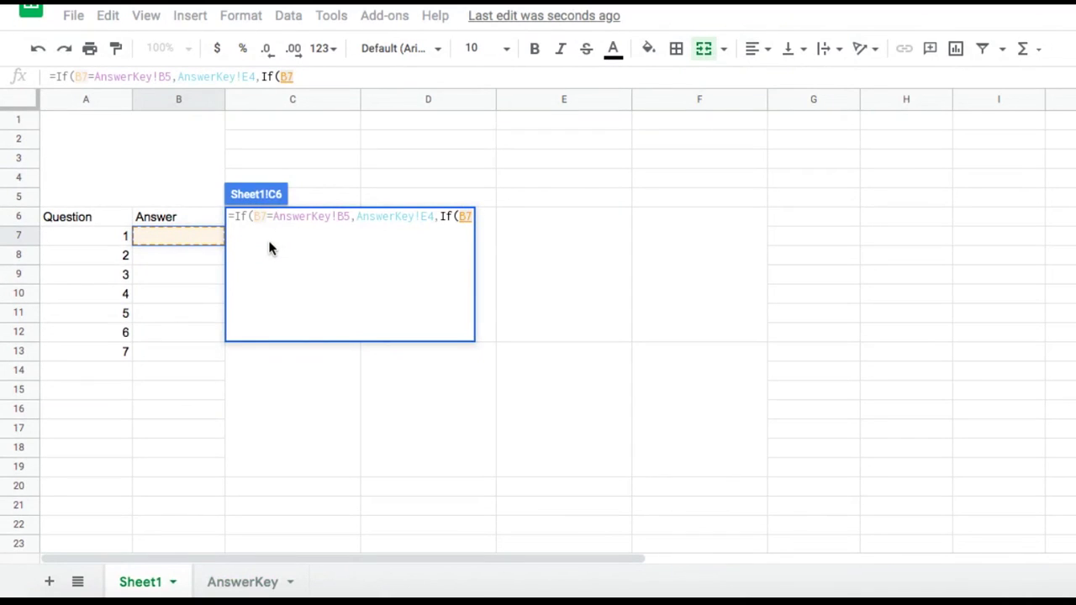
text(=)
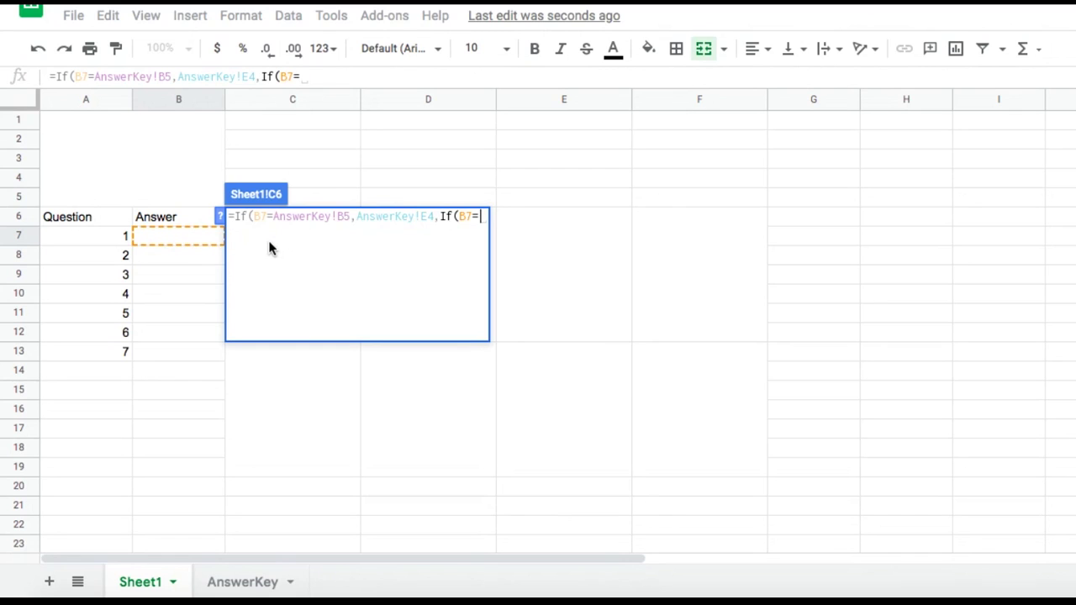
text("")
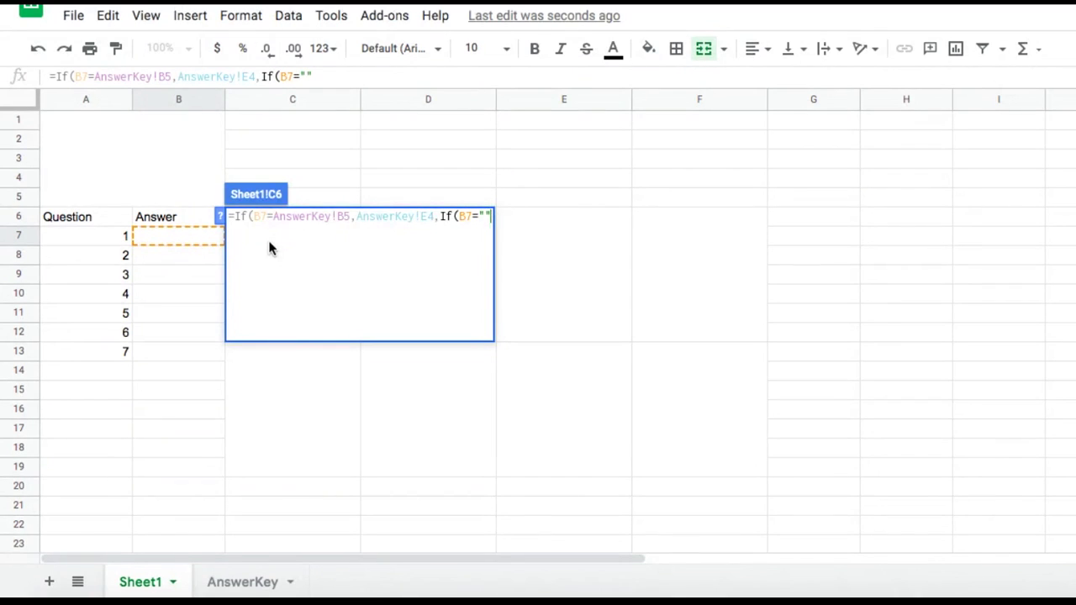
text(,)
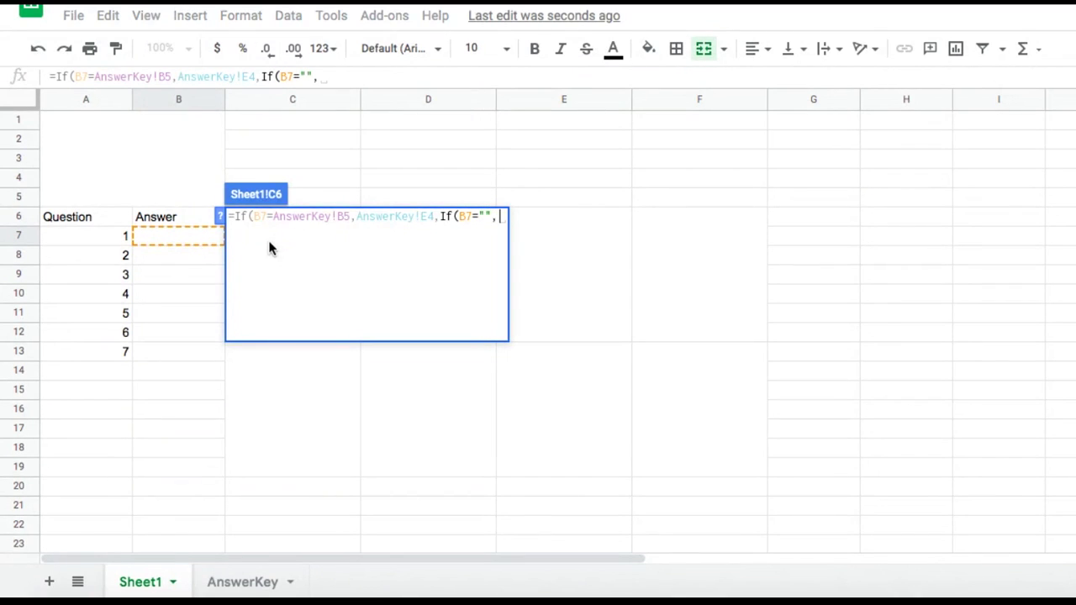
click(241, 582)
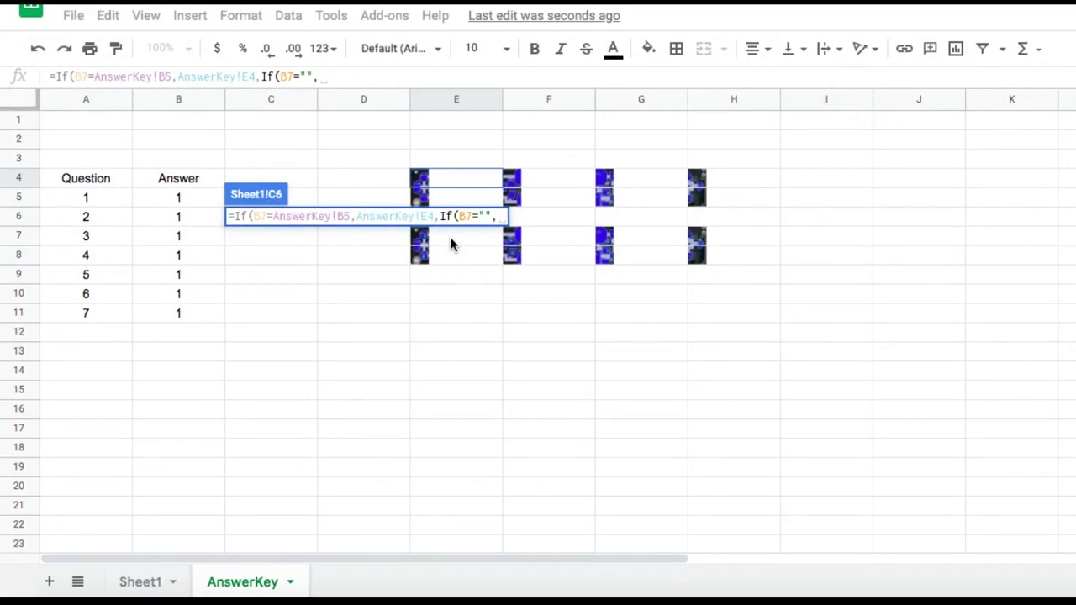
click(451, 244)
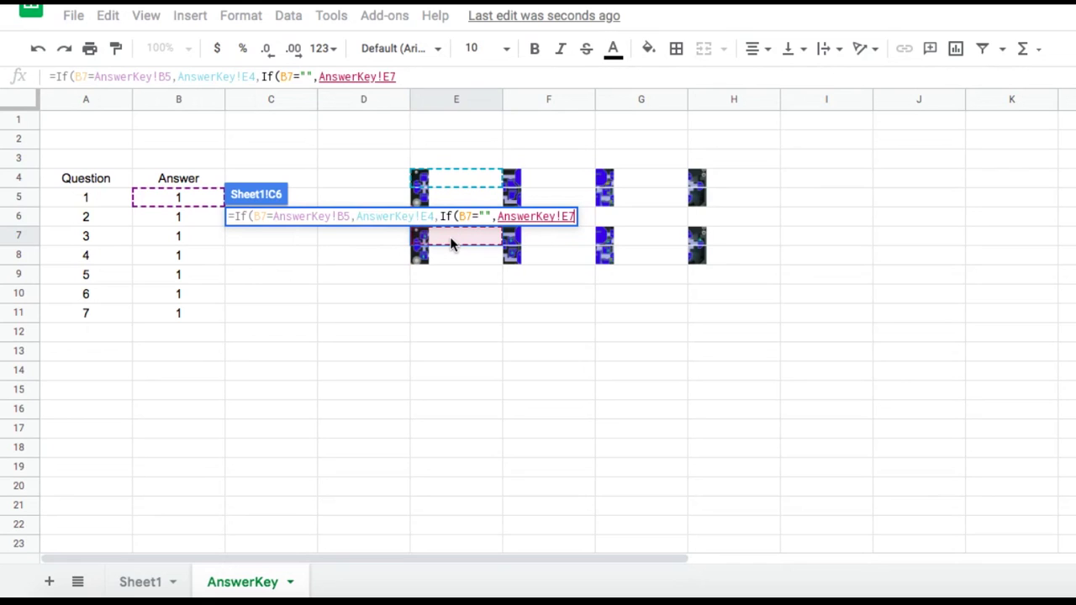
text())
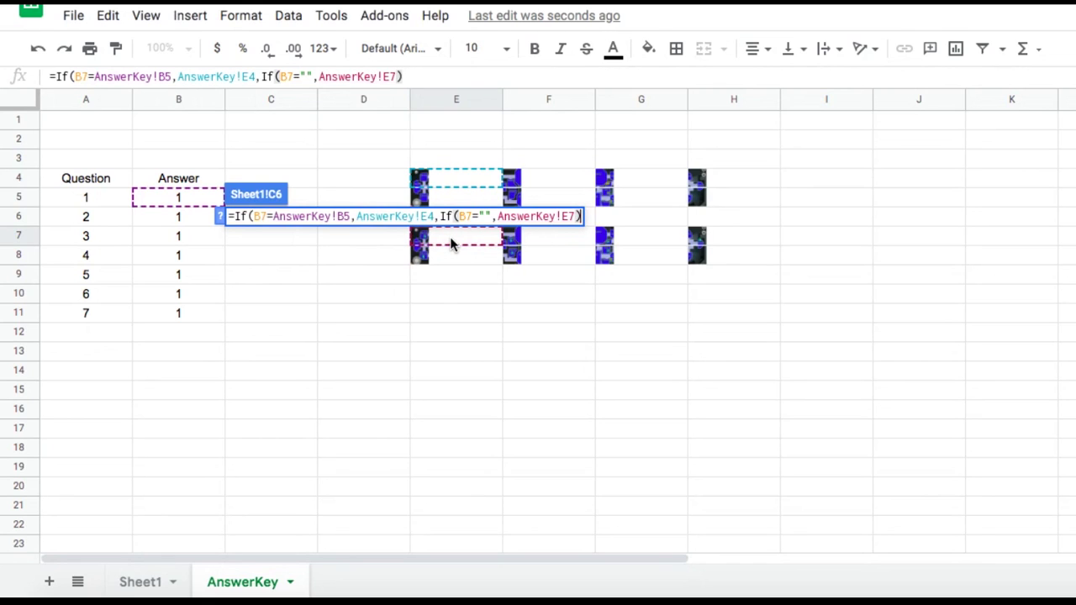
text())
key(Return)
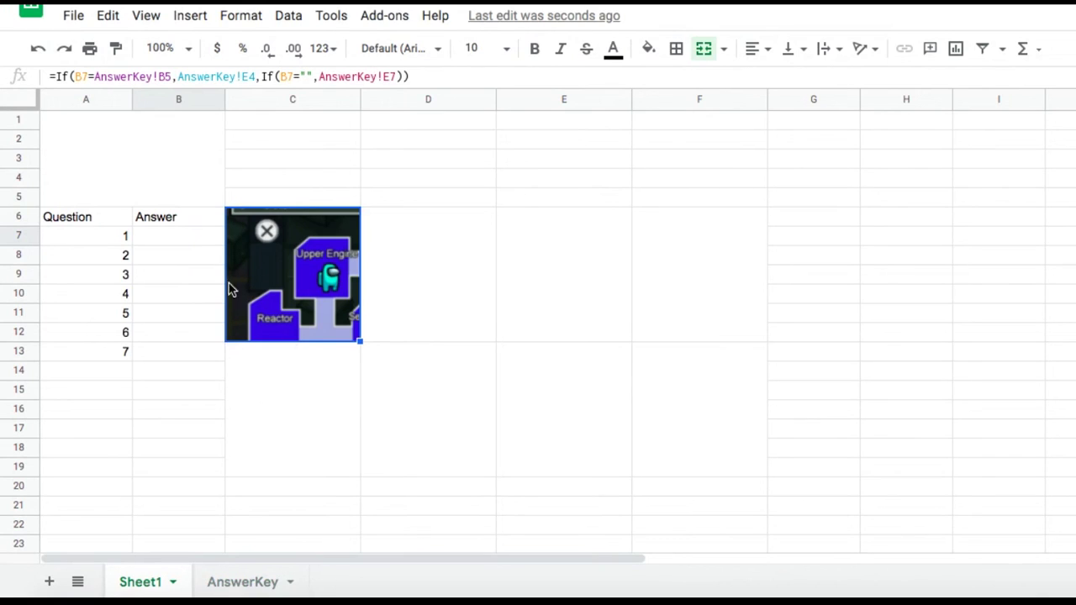
click(199, 242)
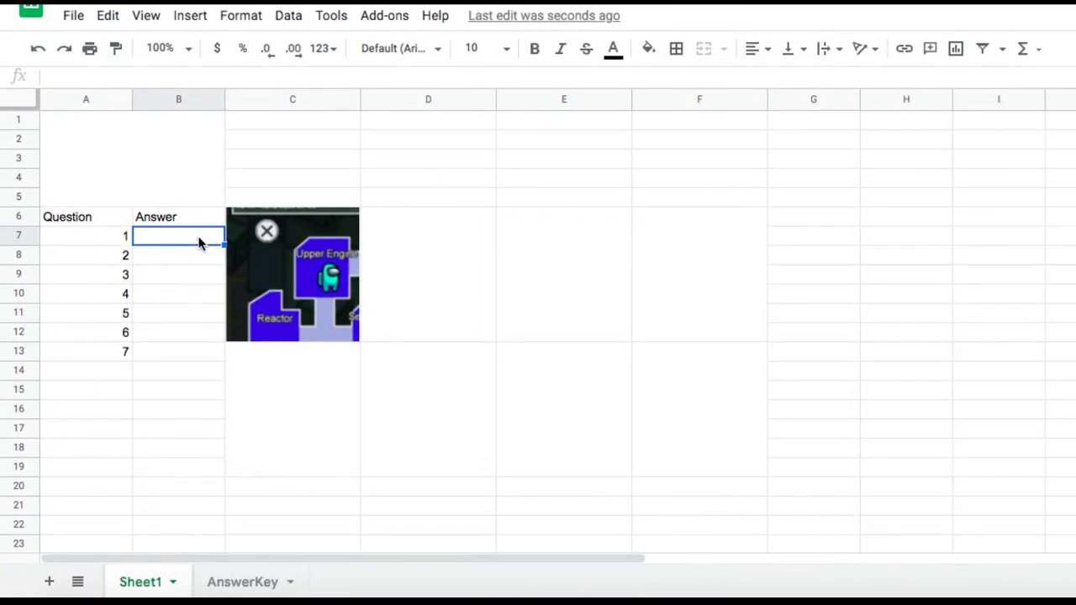
text(1)
key(Return)
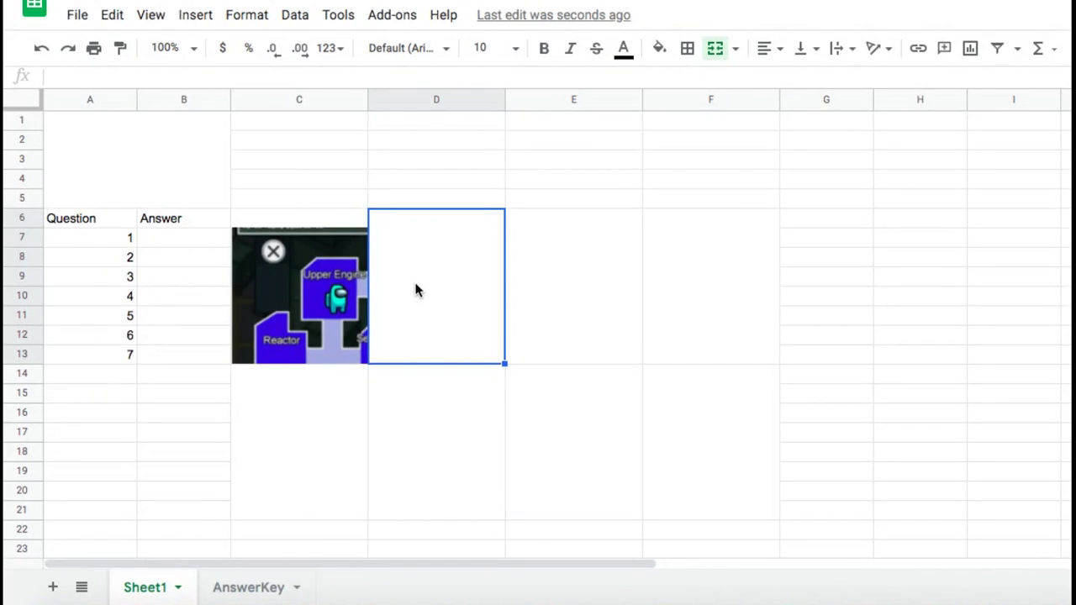
In D6, type =IF(B8=AnswerKey!B6,AnswerKey!F4, and begin a nested IF(.
text(=)
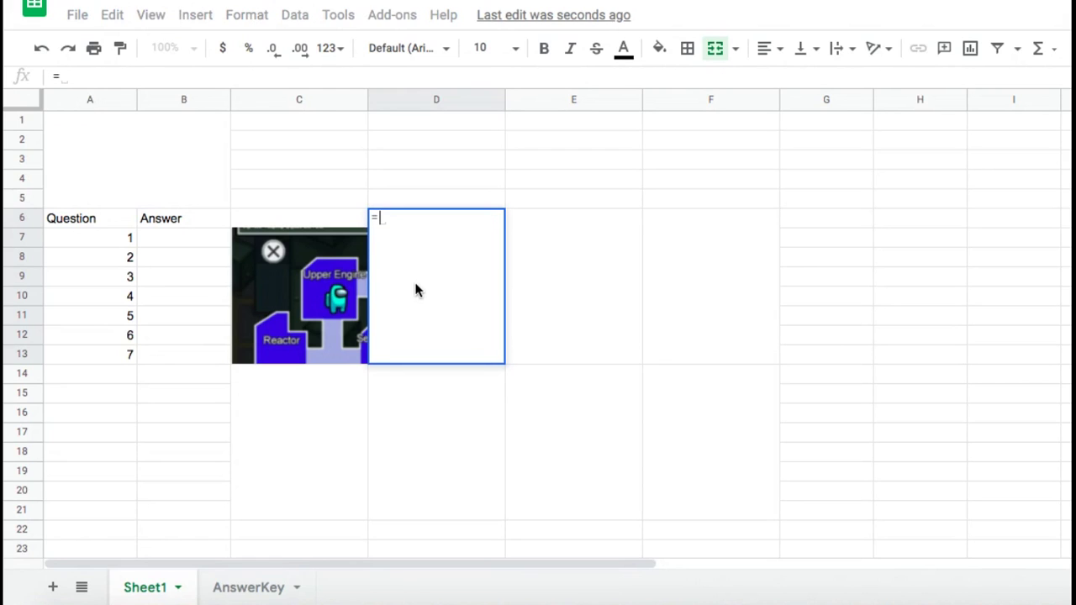
text(IF)
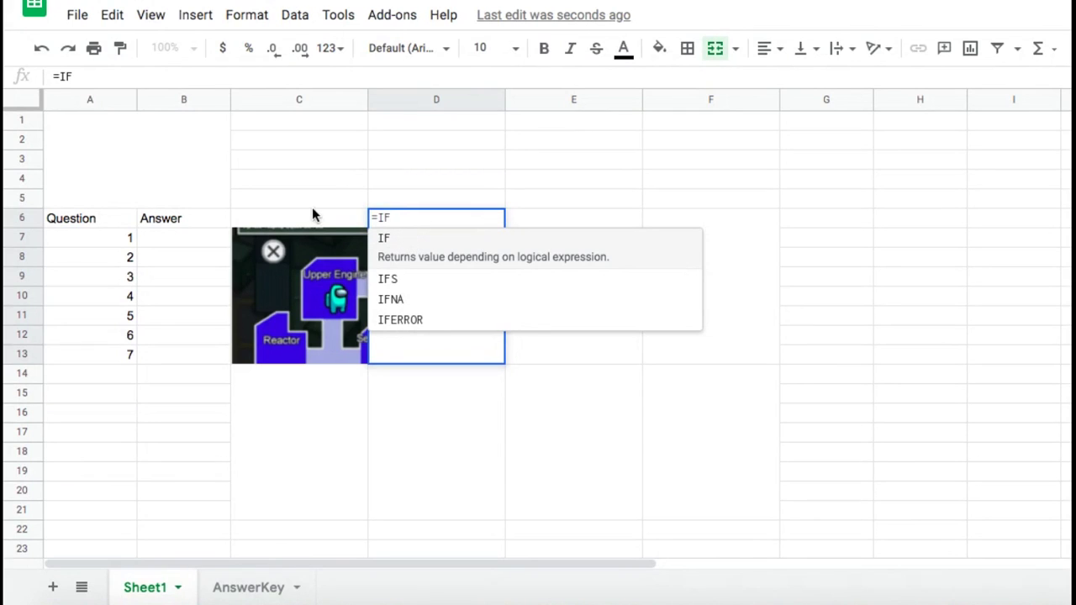
text(()
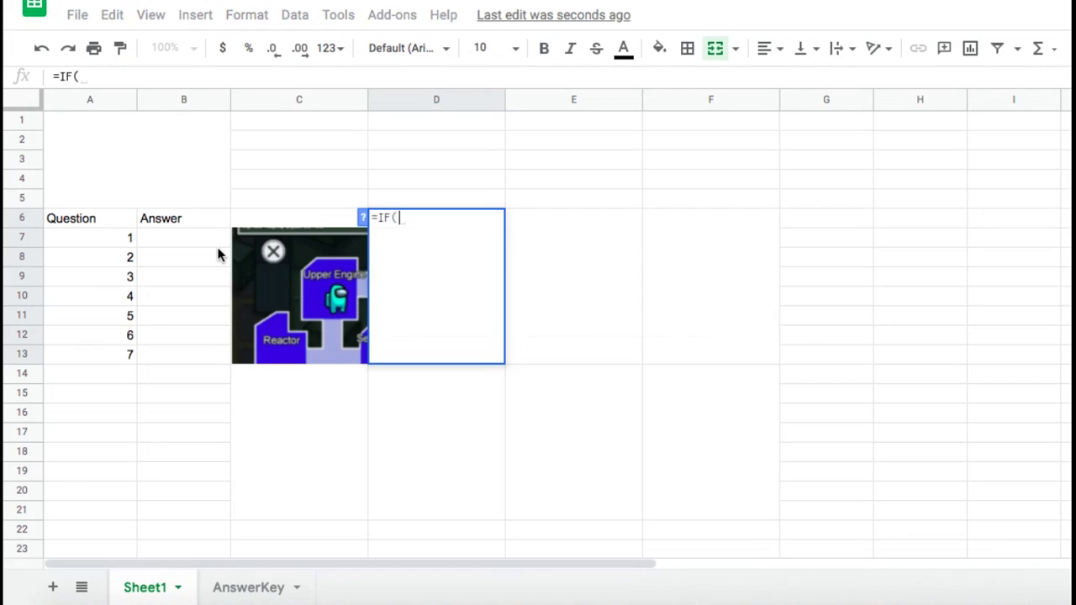
click(172, 260)
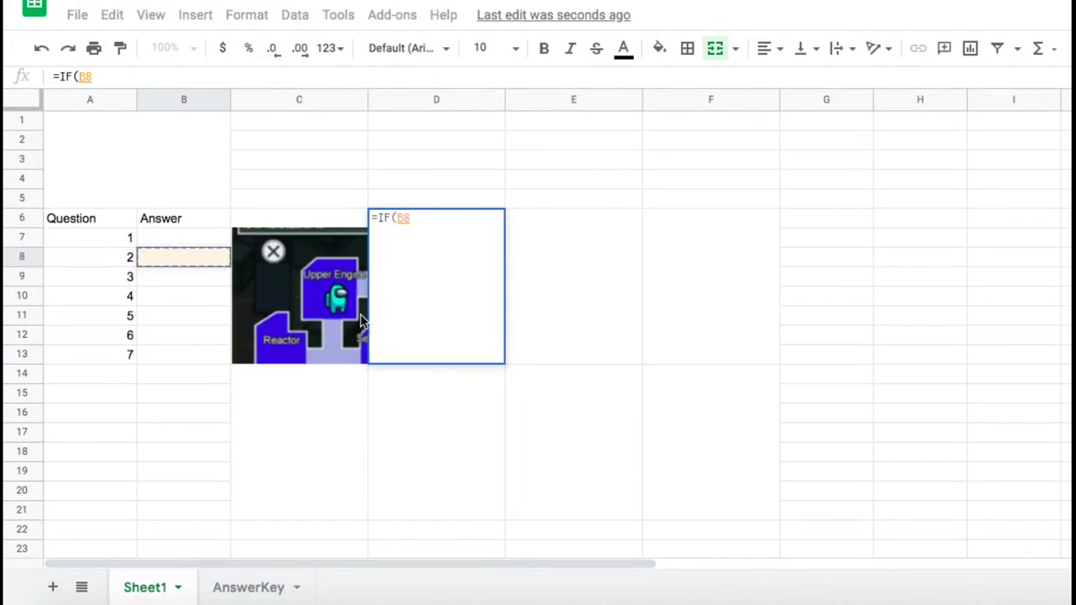
text(=)
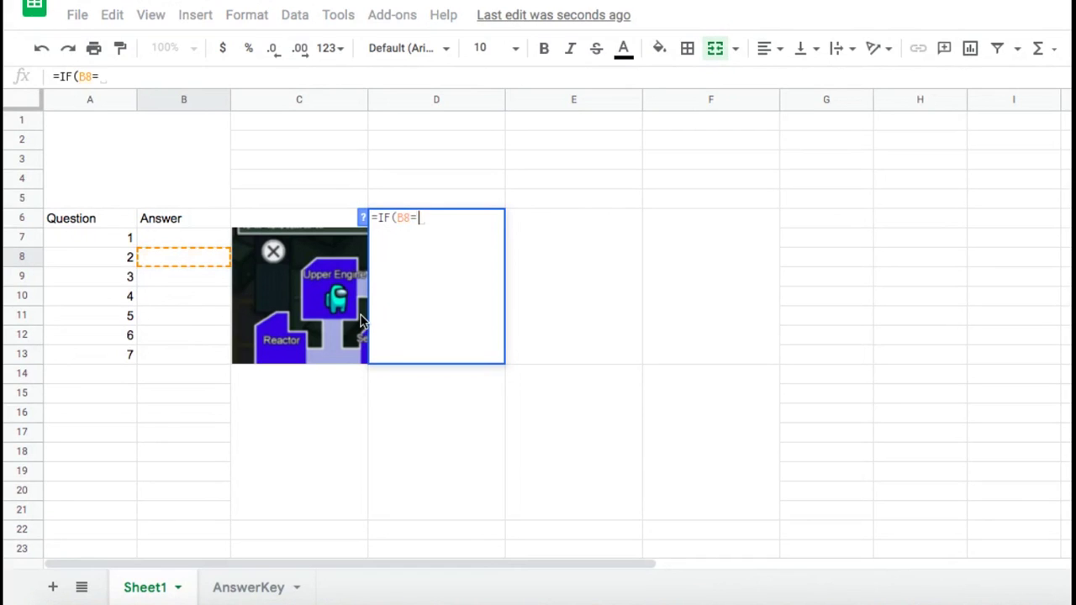
click(258, 593)
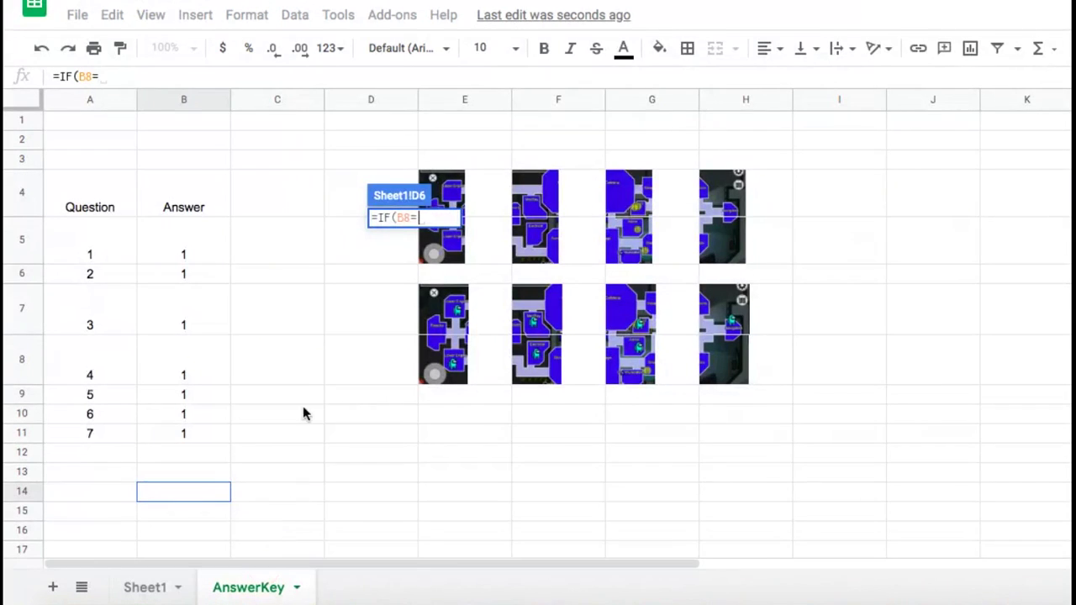
click(201, 278)
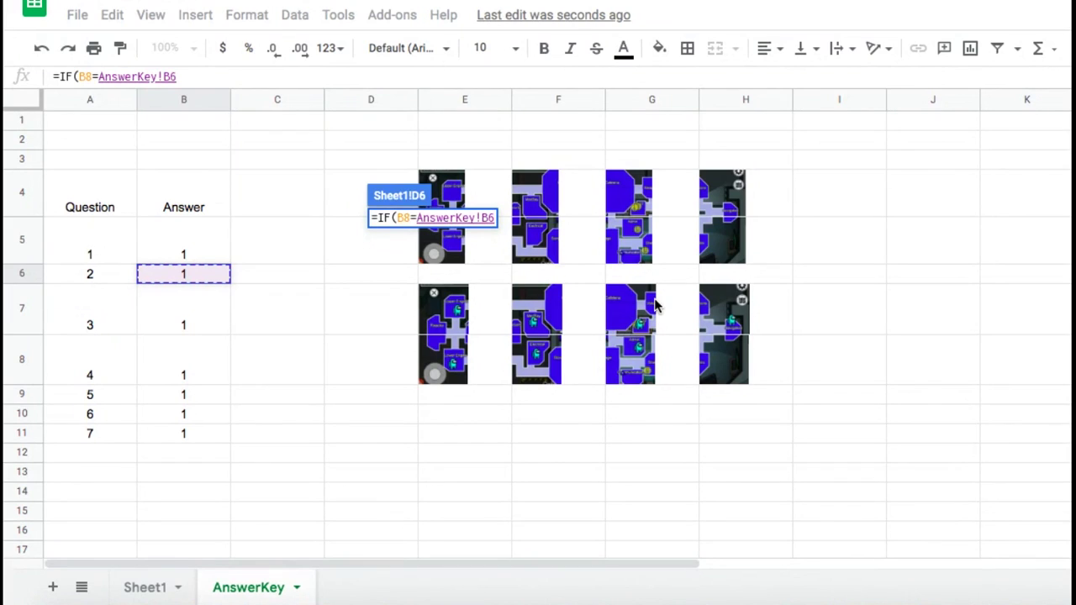
text(,)
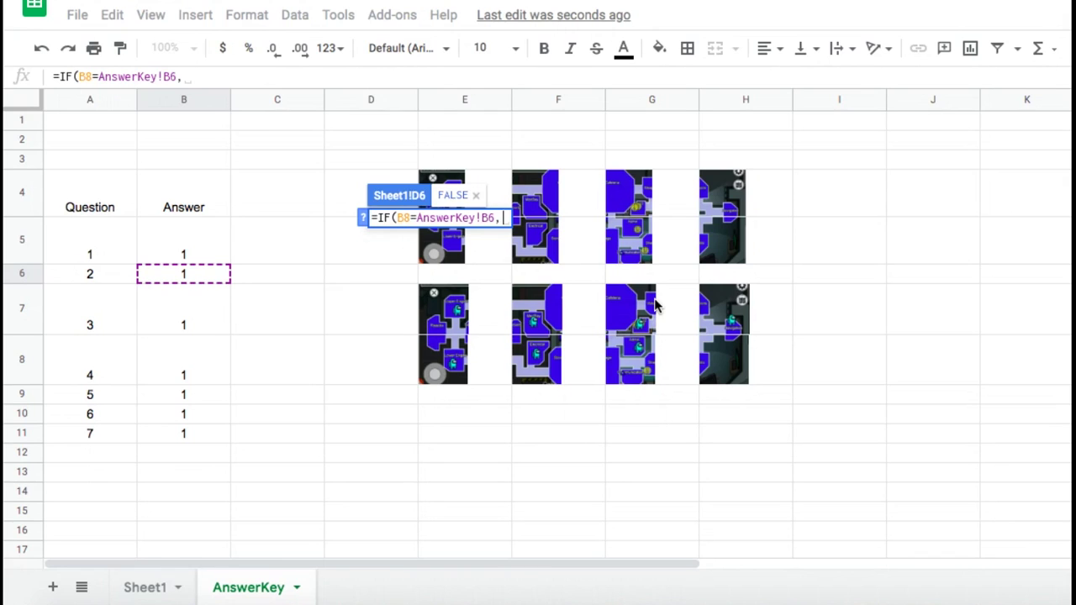
click(535, 197)
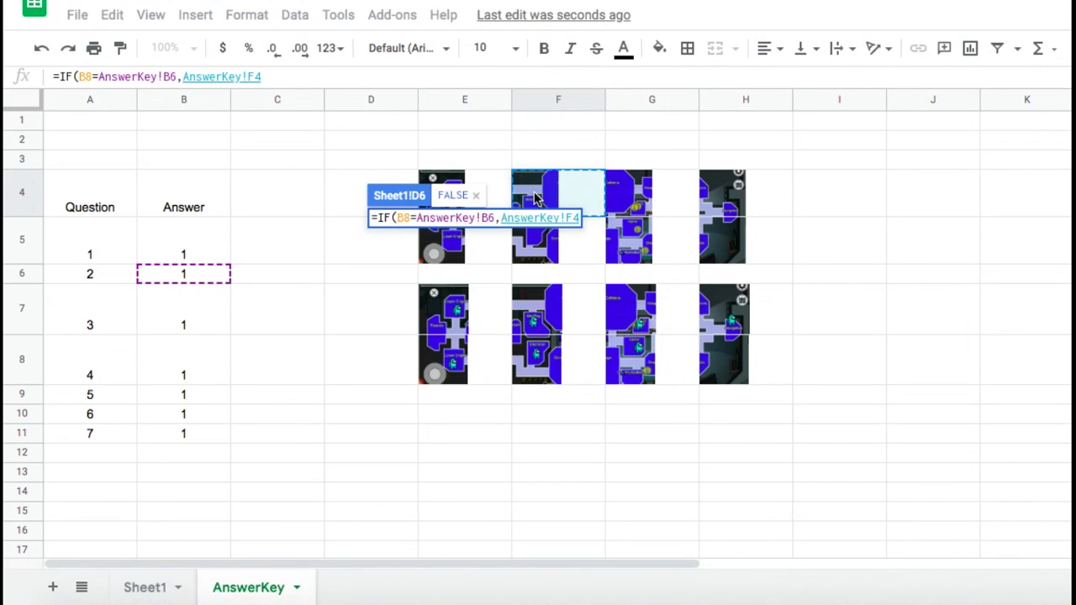
text(, )
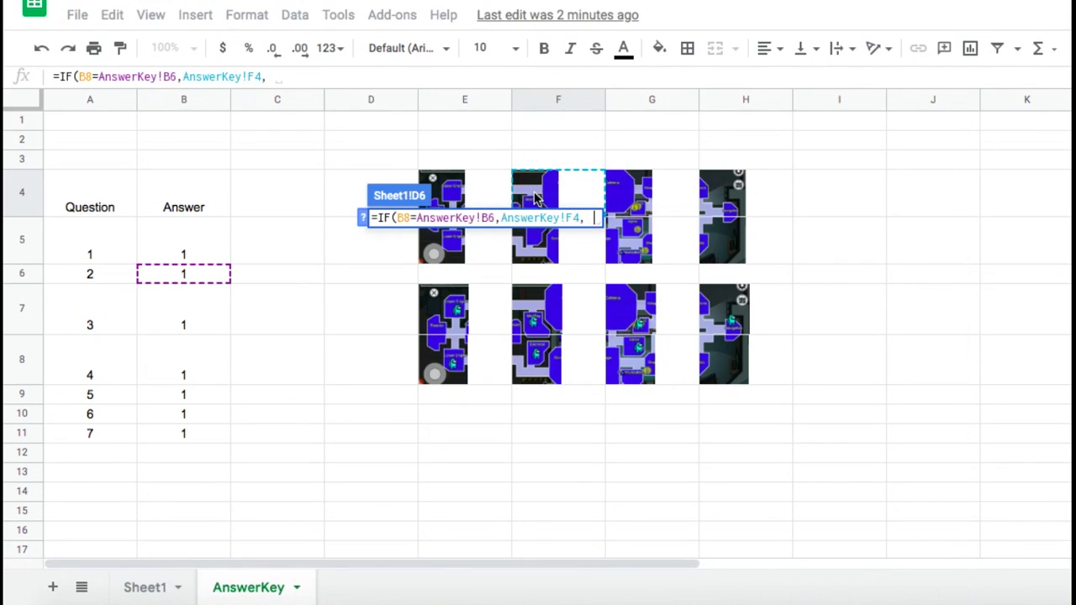
text(IF()
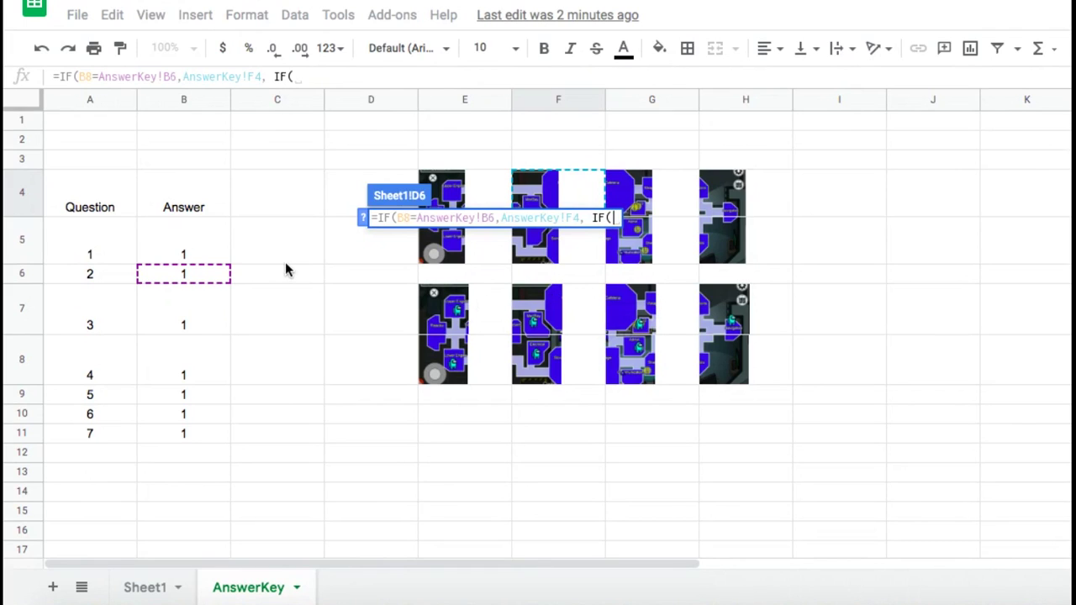
Add the condition B7=AnswerKey!B5 returning AnswerKey!F7 to the D6 formula.
click(151, 586)
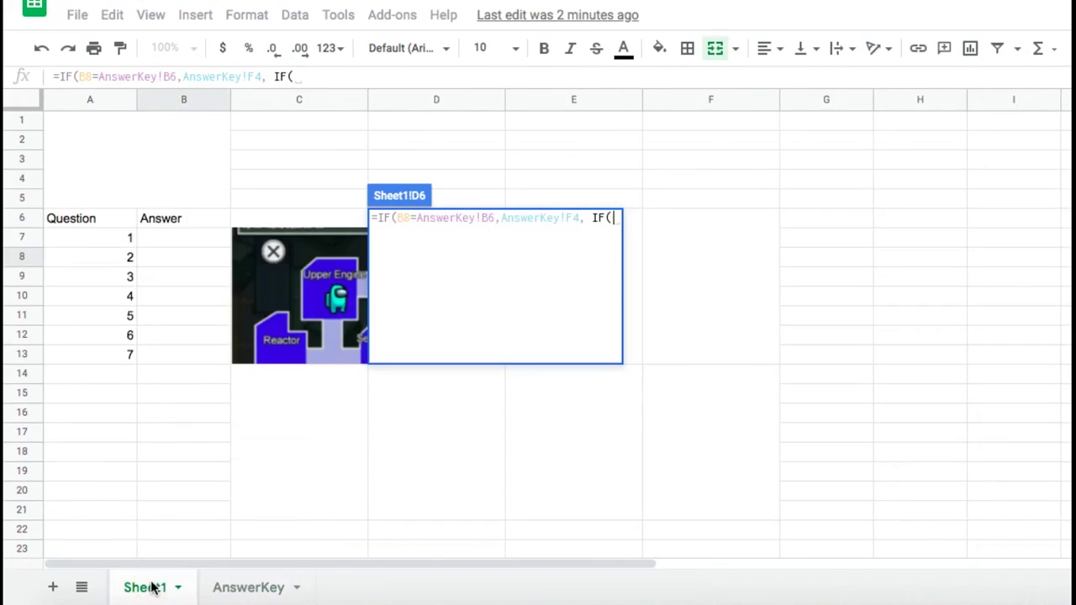
click(207, 235)
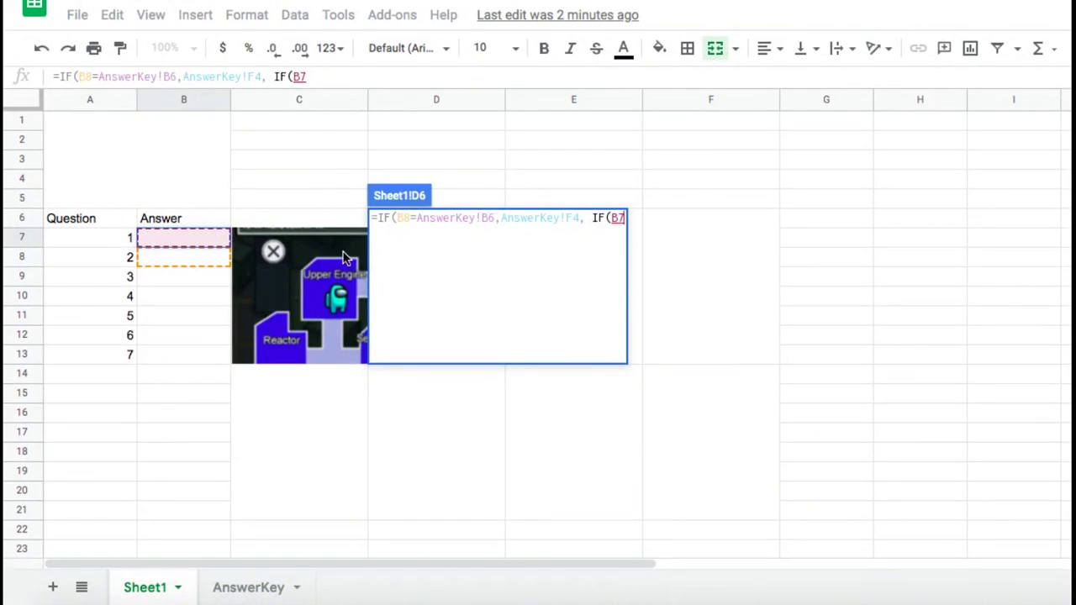
text(=)
click(251, 590)
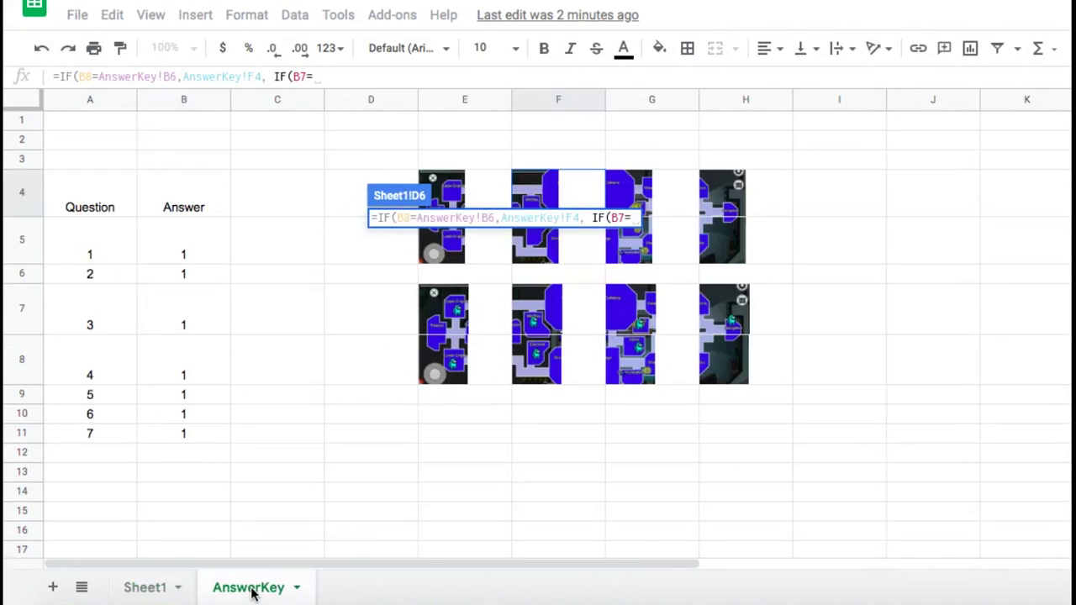
click(193, 253)
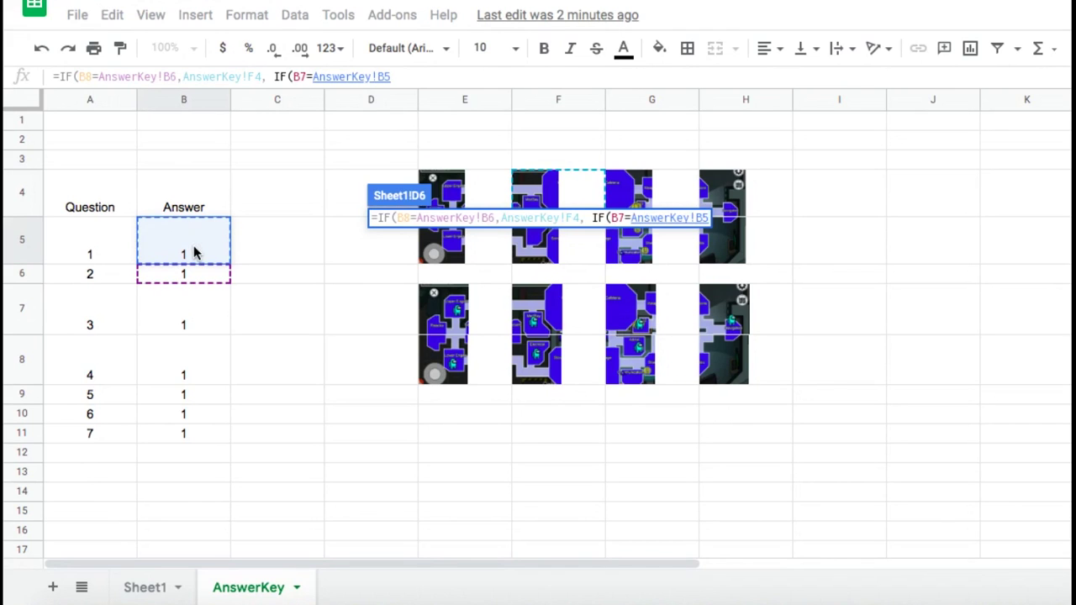
text(,)
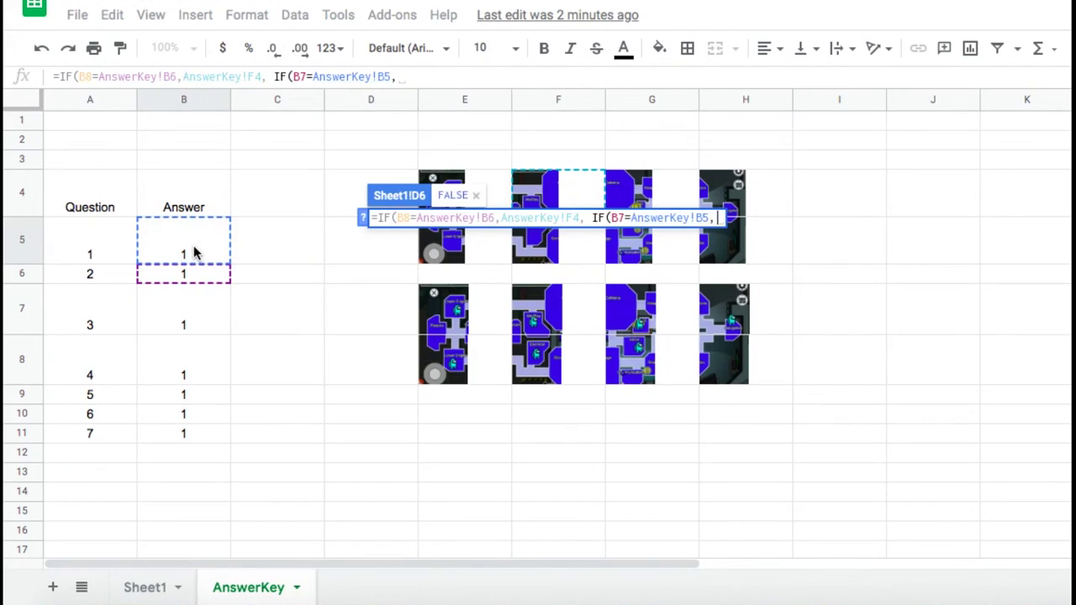
click(549, 318)
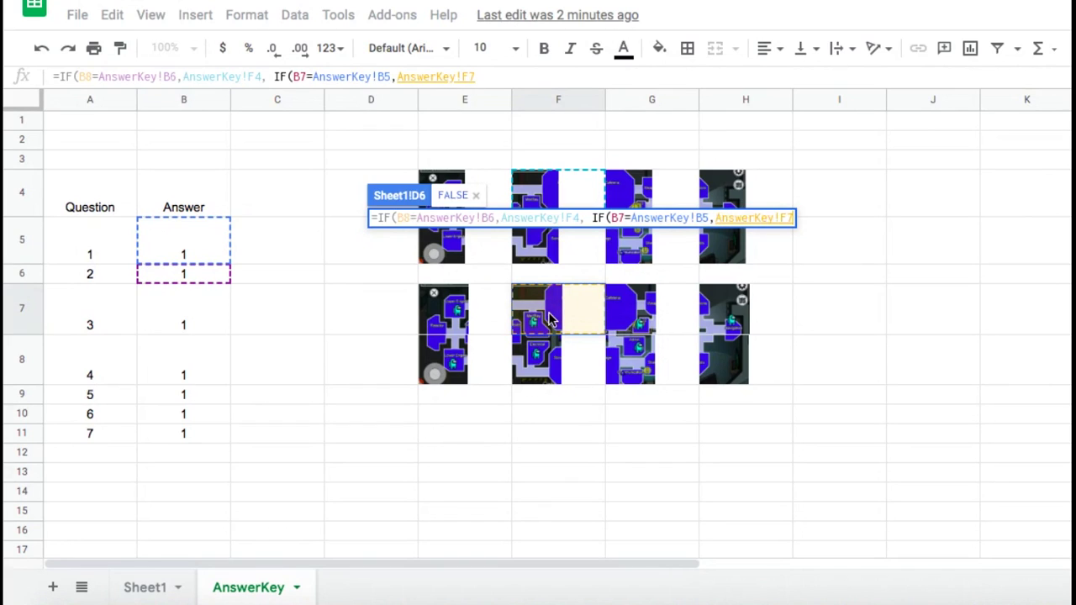
text(, If)
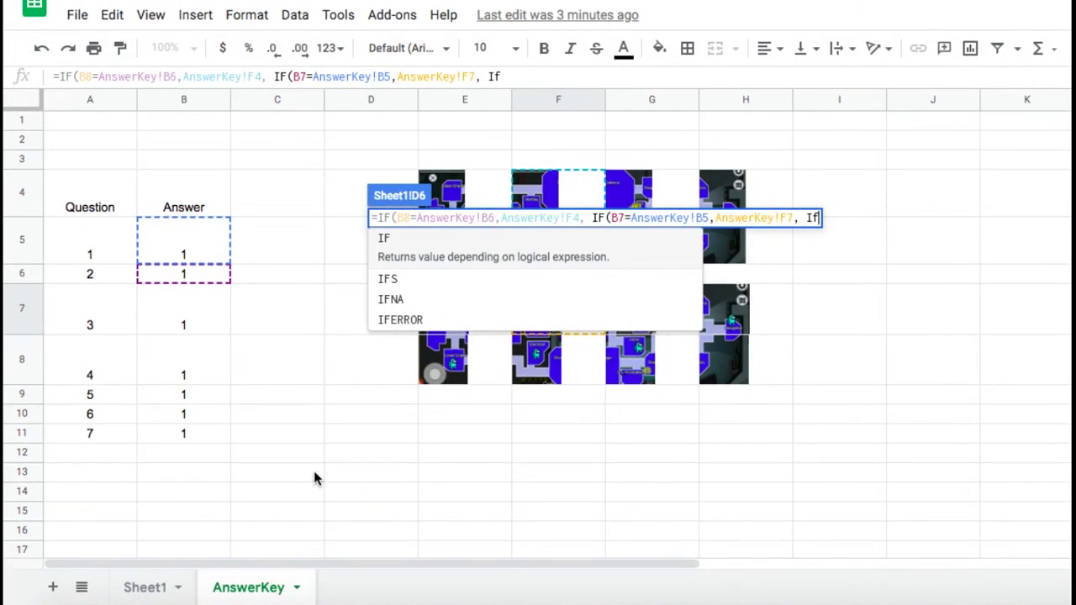
Finish with If(B7="",AnswerKey!F4) for a blank answer and commit the D6 formula.
text(()
click(145, 587)
click(177, 240)
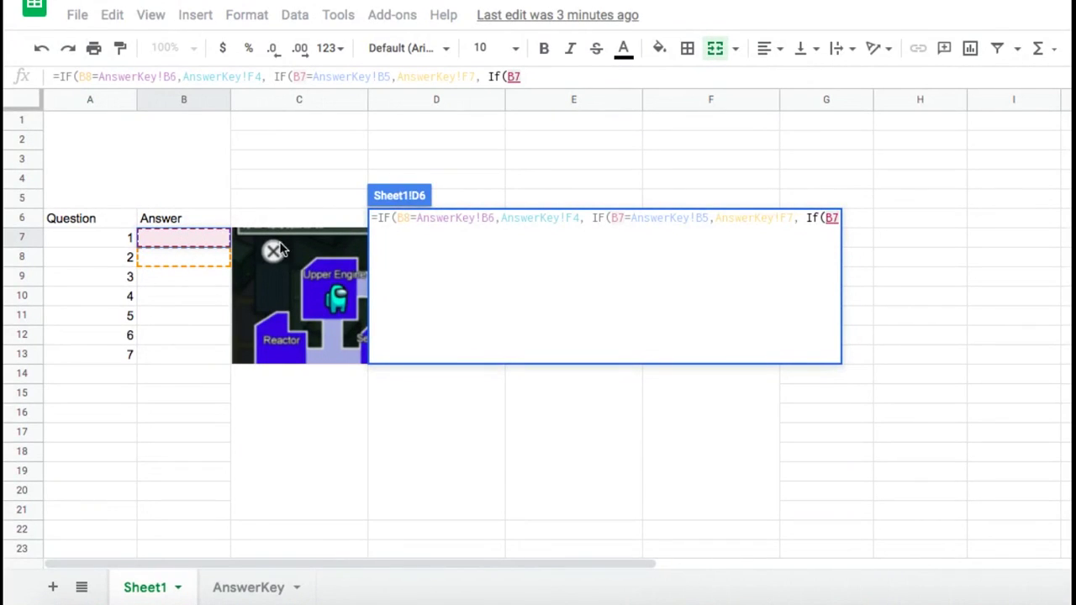
text(=)
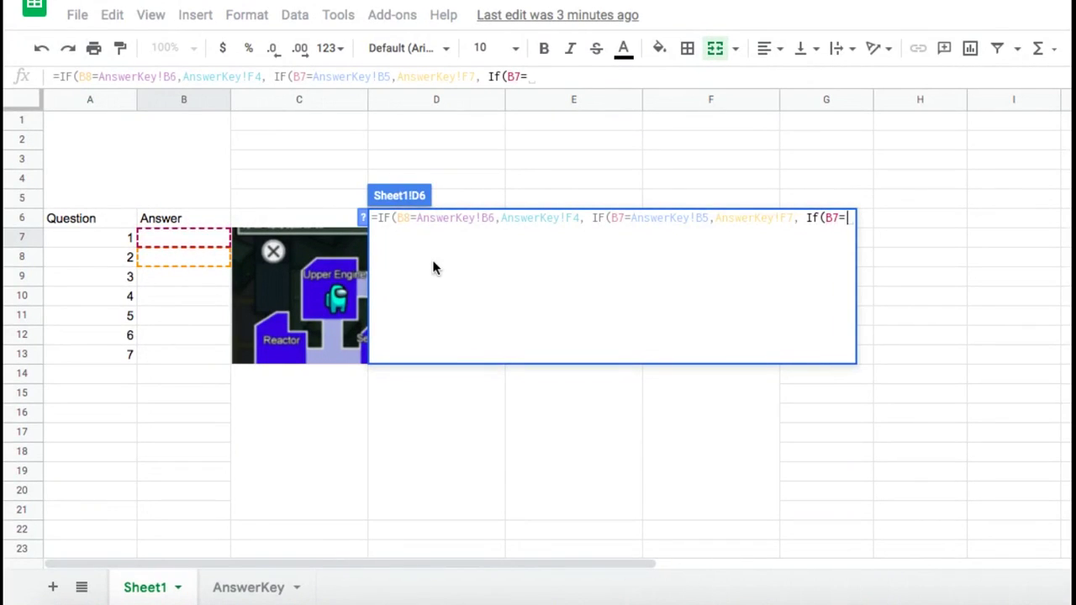
text("",)
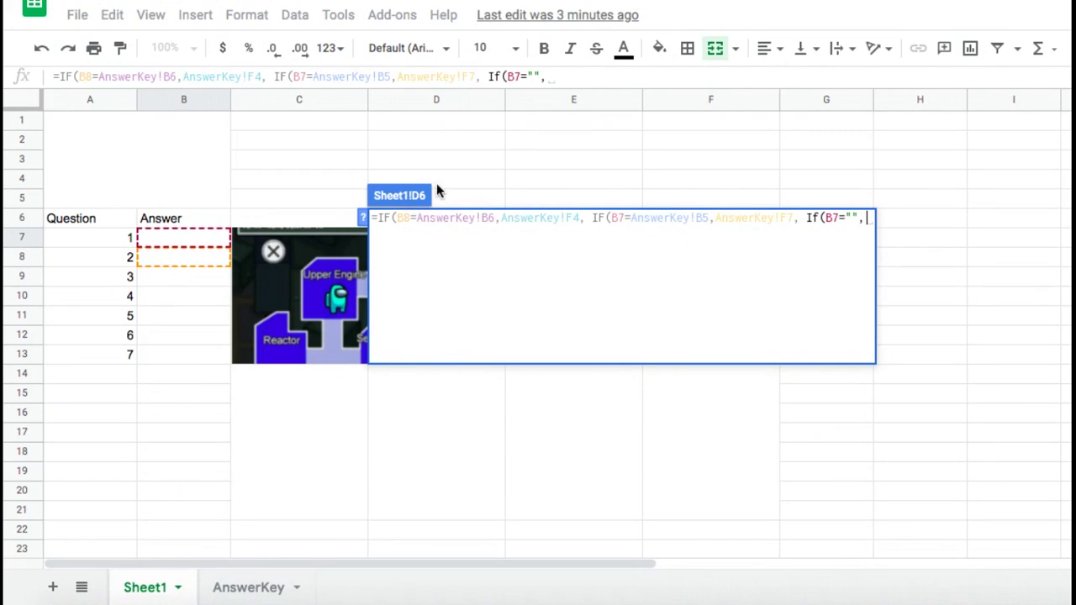
click(254, 591)
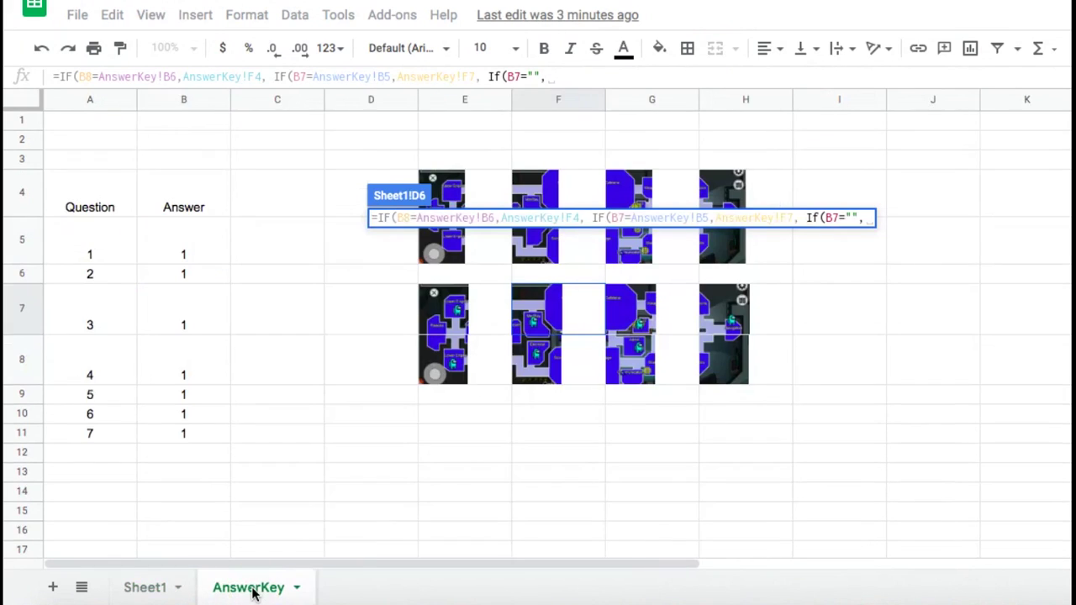
click(544, 195)
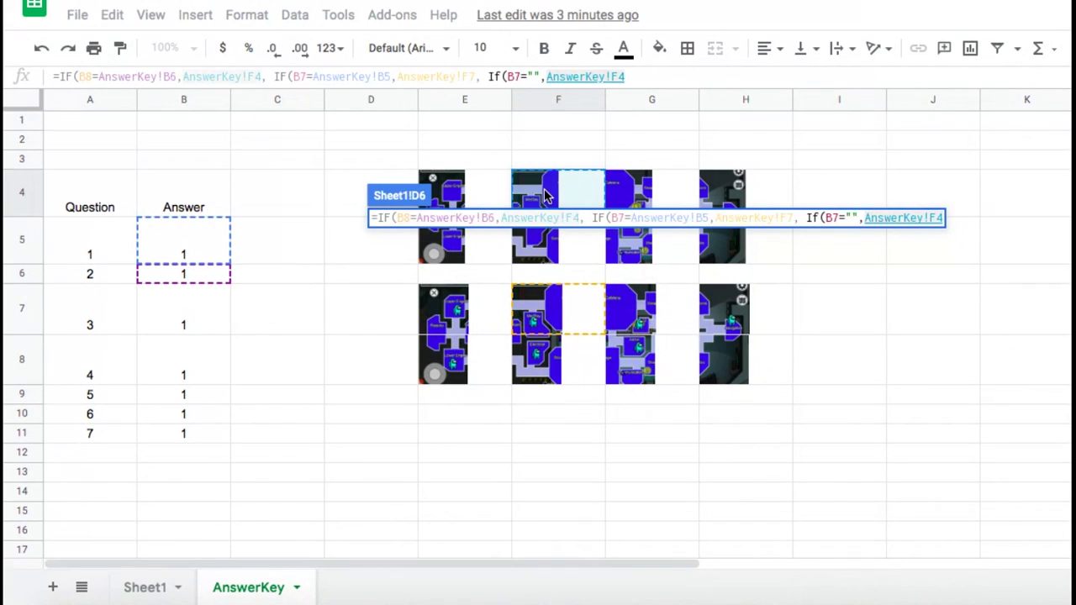
text())
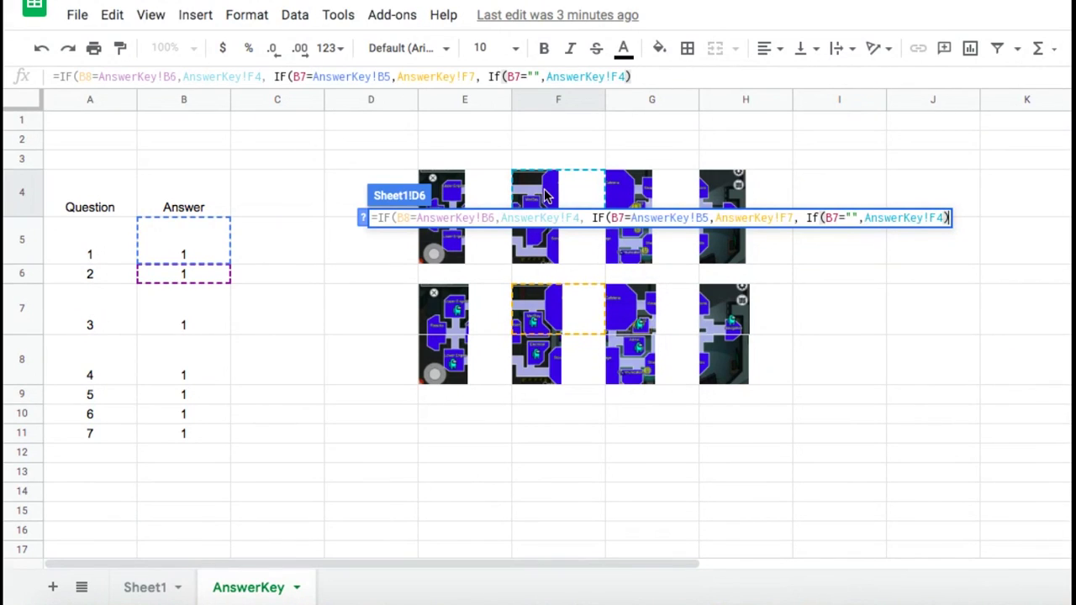
key(Return)
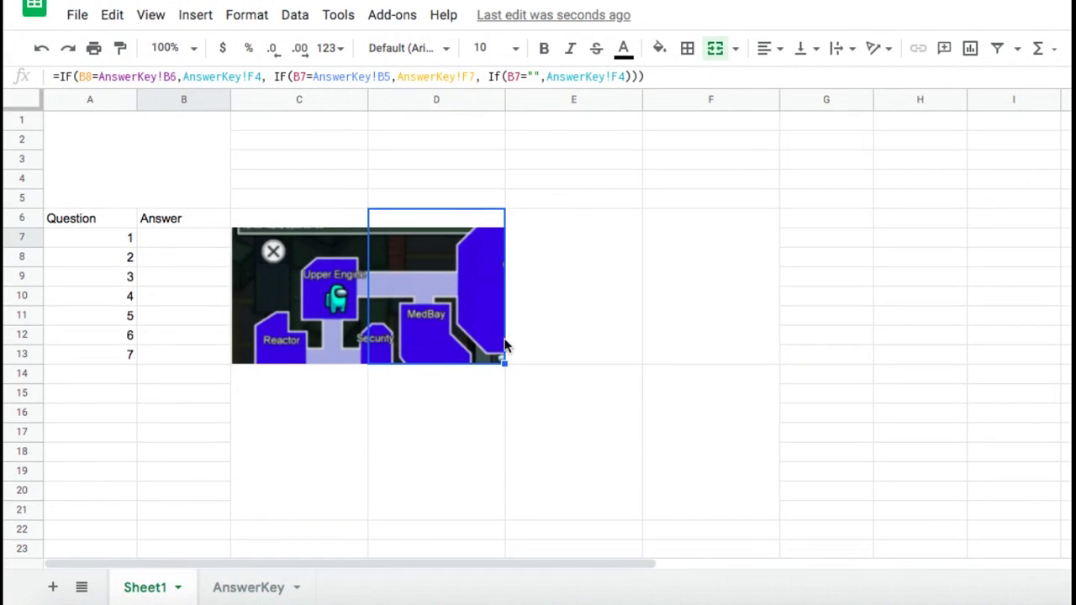
Test the map by entering 1 in B7 and B8, then clear B8 again.
drag(338, 509, 337, 394)
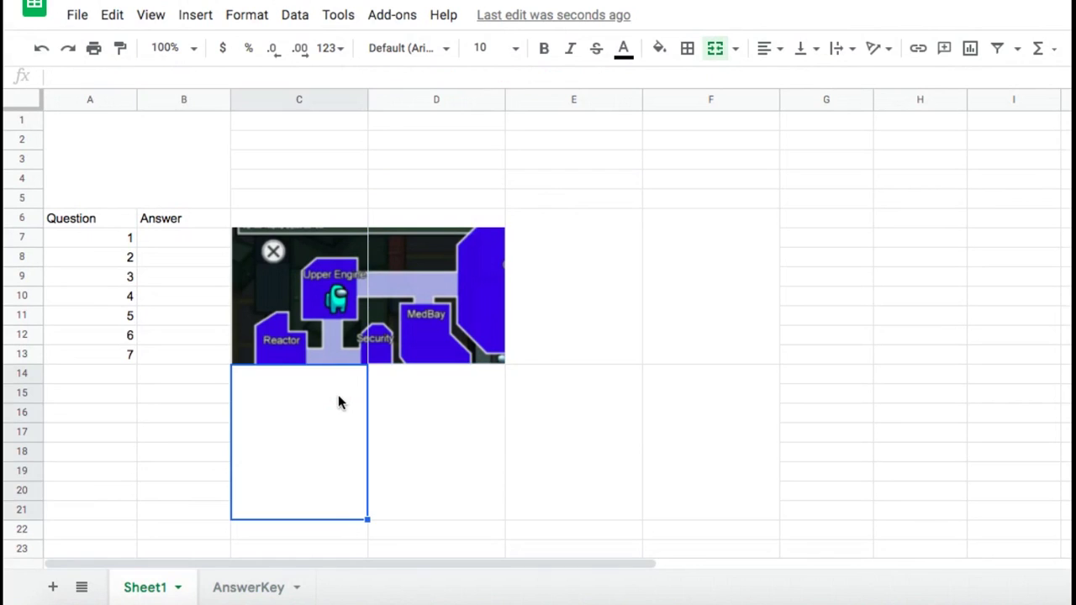
click(176, 239)
text(1)
key(Return)
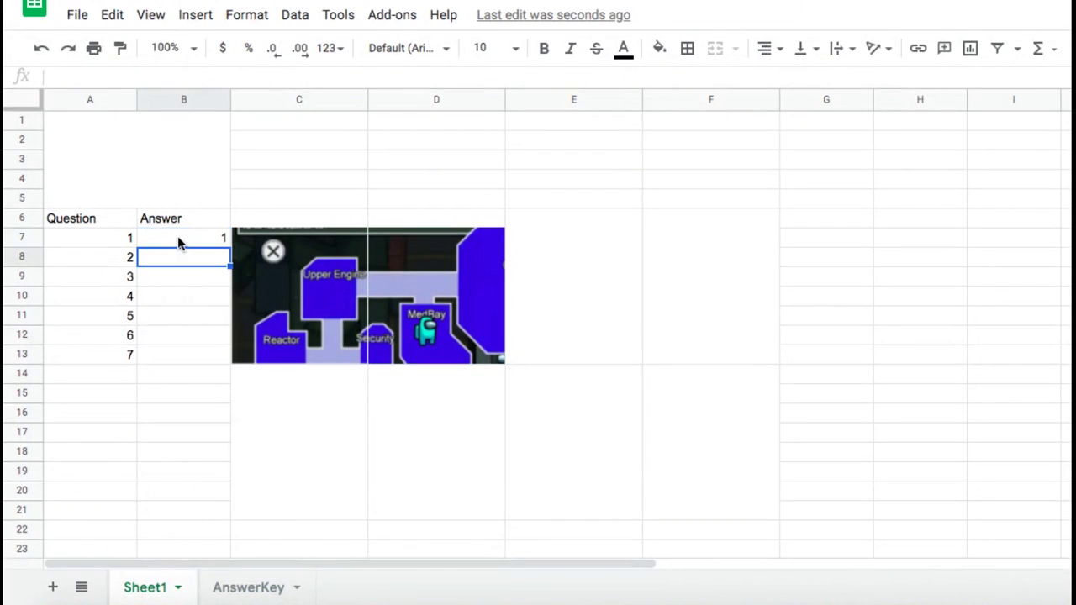
text(1)
key(Return)
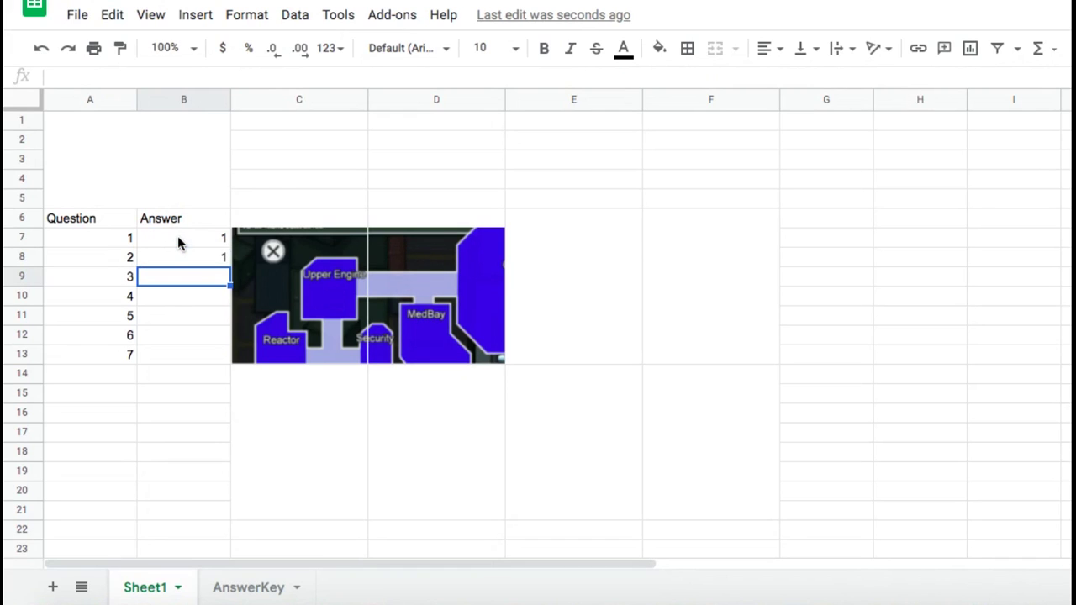
key(Up)
key(Delete)
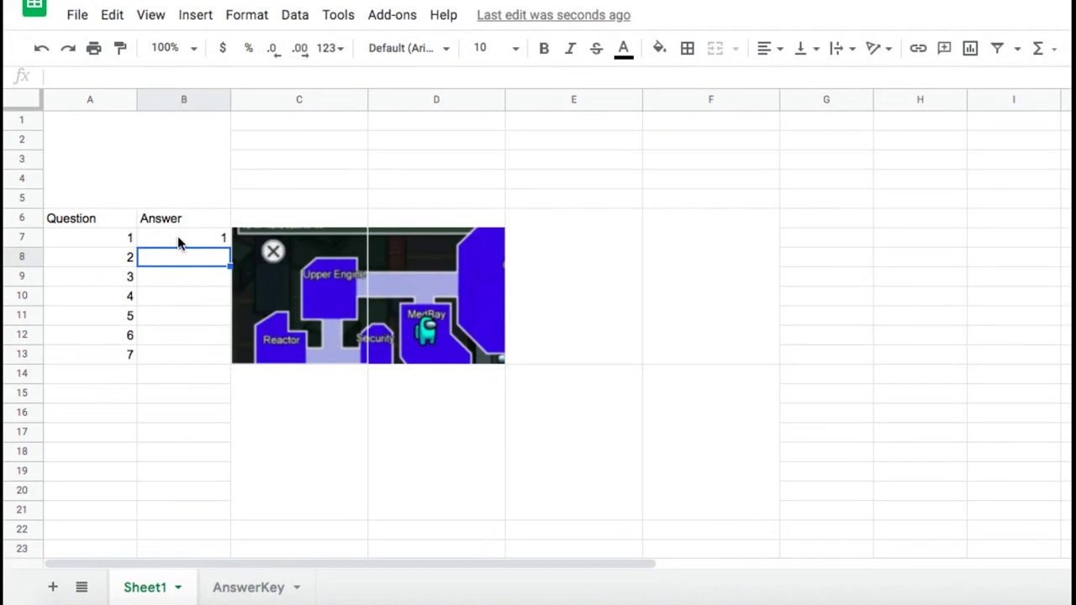
Clear answer B7, cut D6's formula text from the formula bar, and select the E6 section.
click(164, 243)
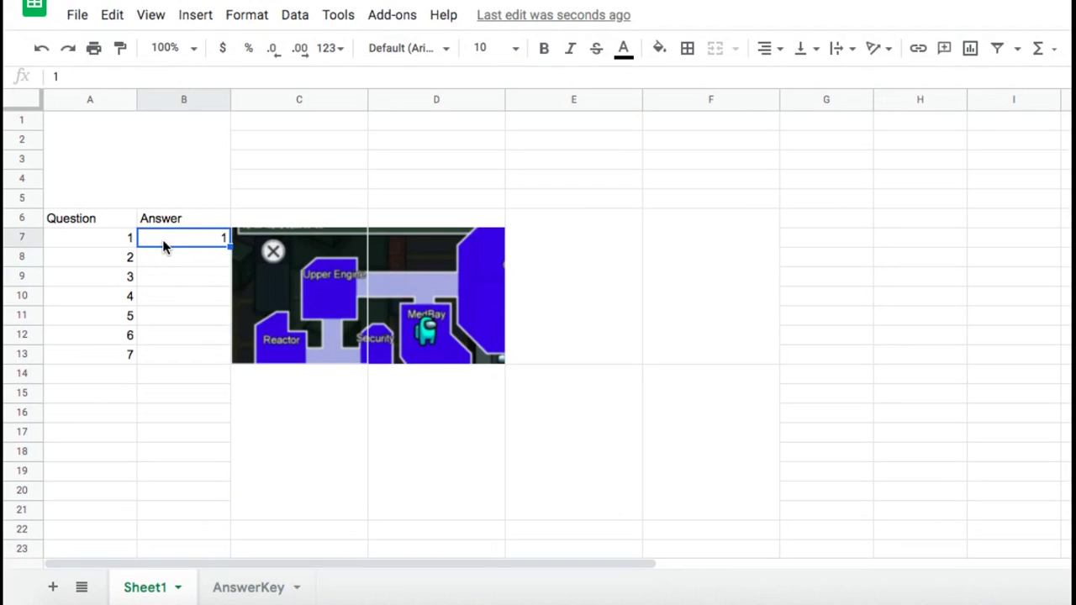
key(Delete)
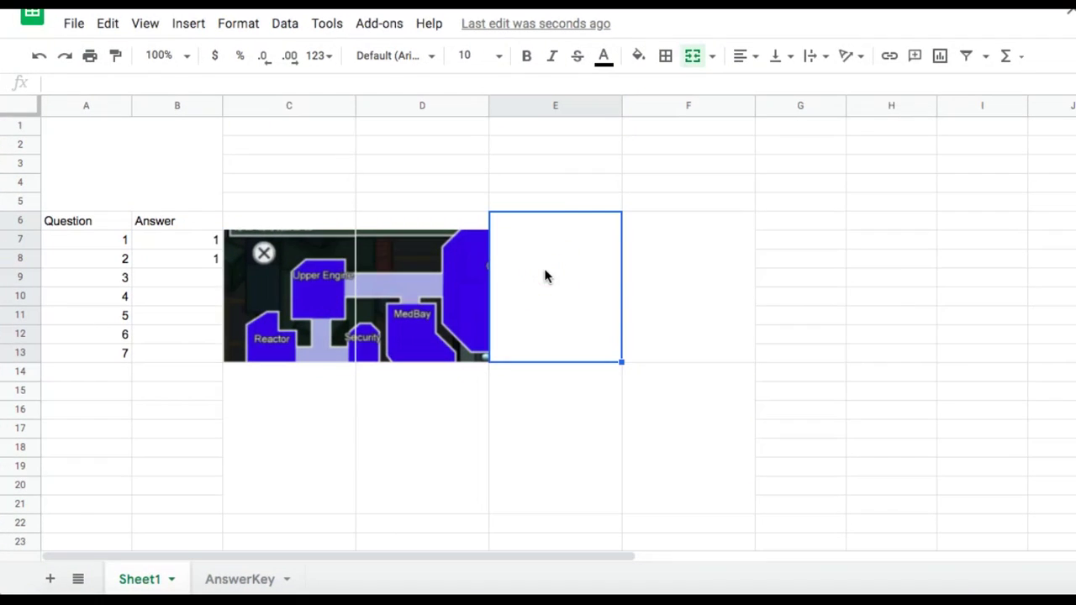
text(=)
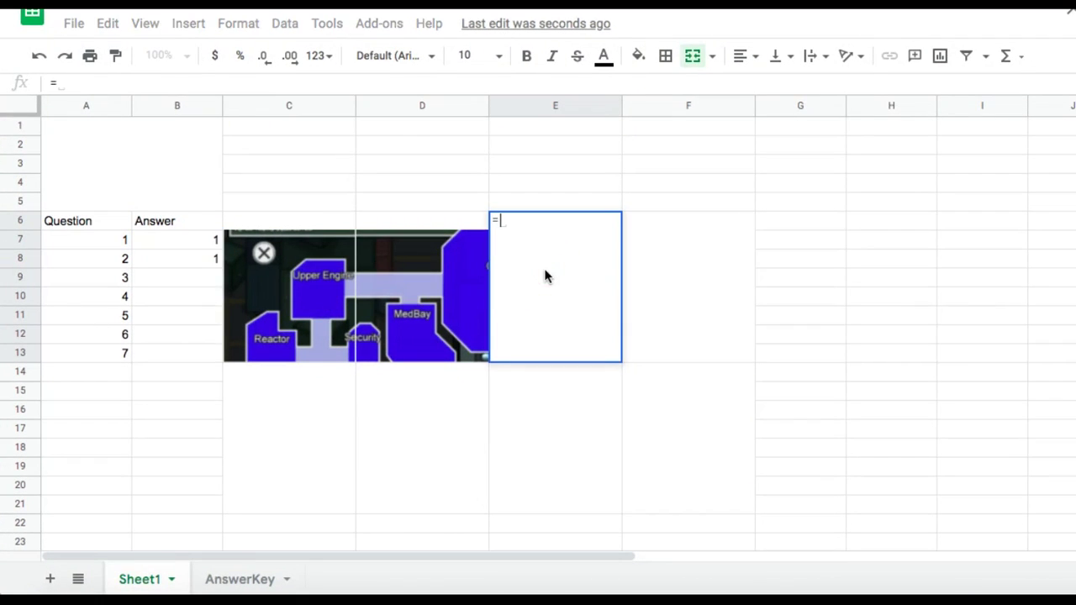
key(BackSpace)
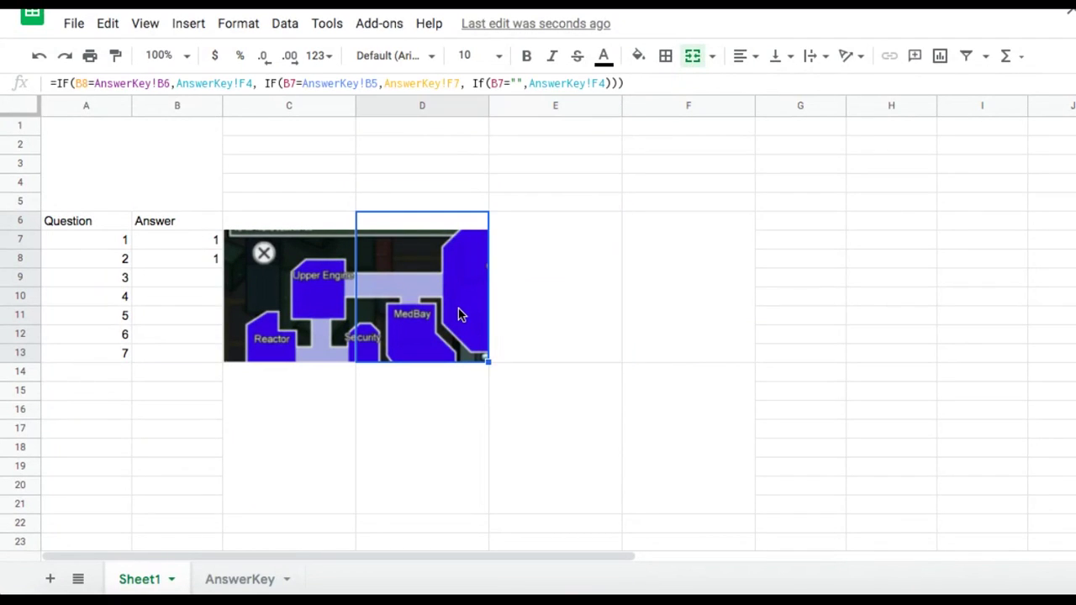
key(Left)
drag(649, 84, 56, 80)
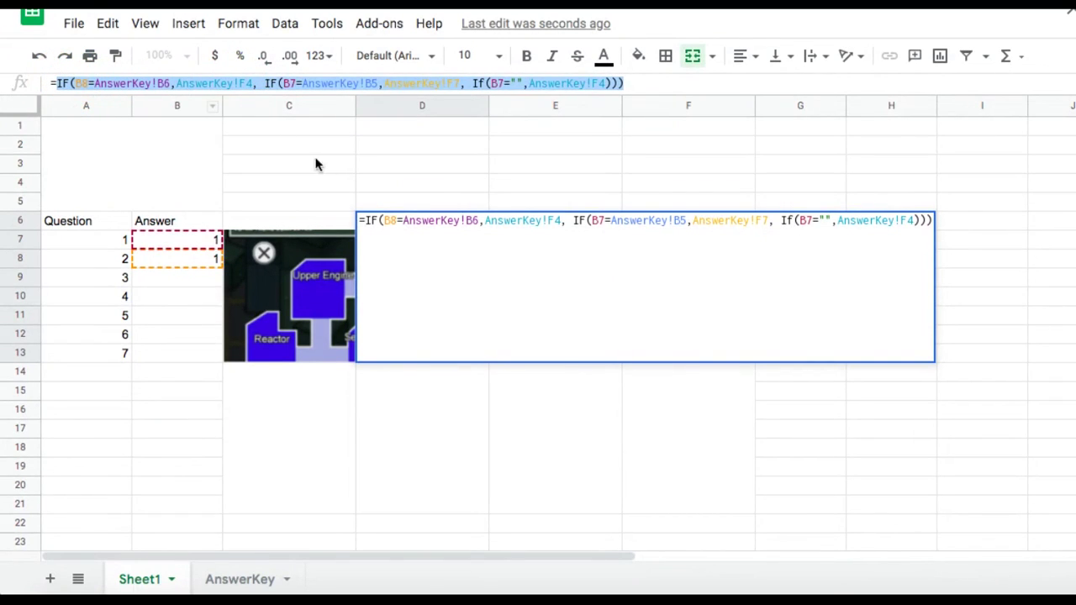
key(ctrl+x)
click(536, 403)
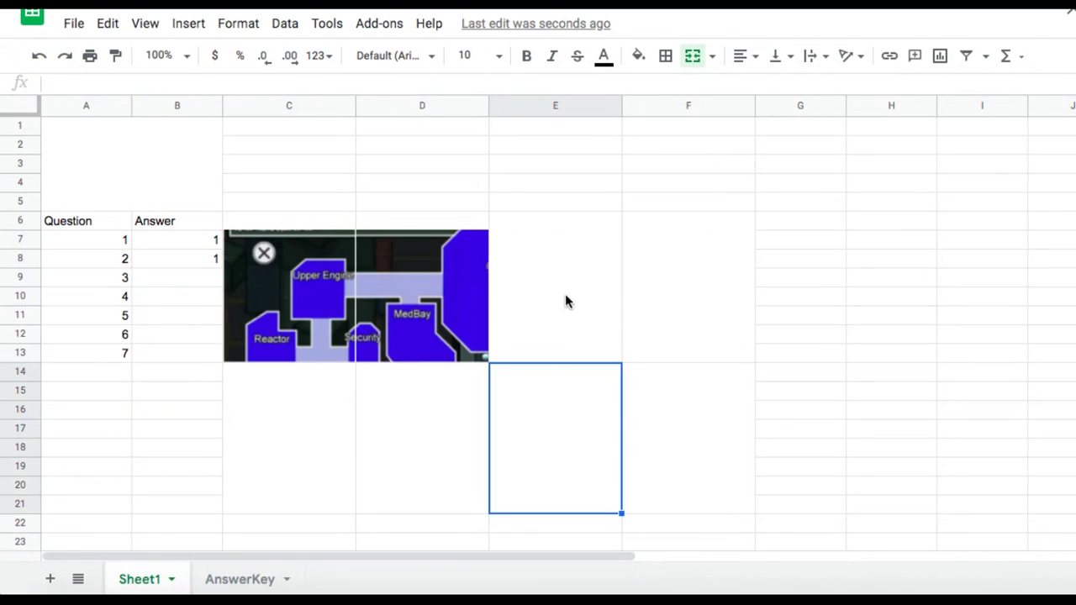
click(564, 300)
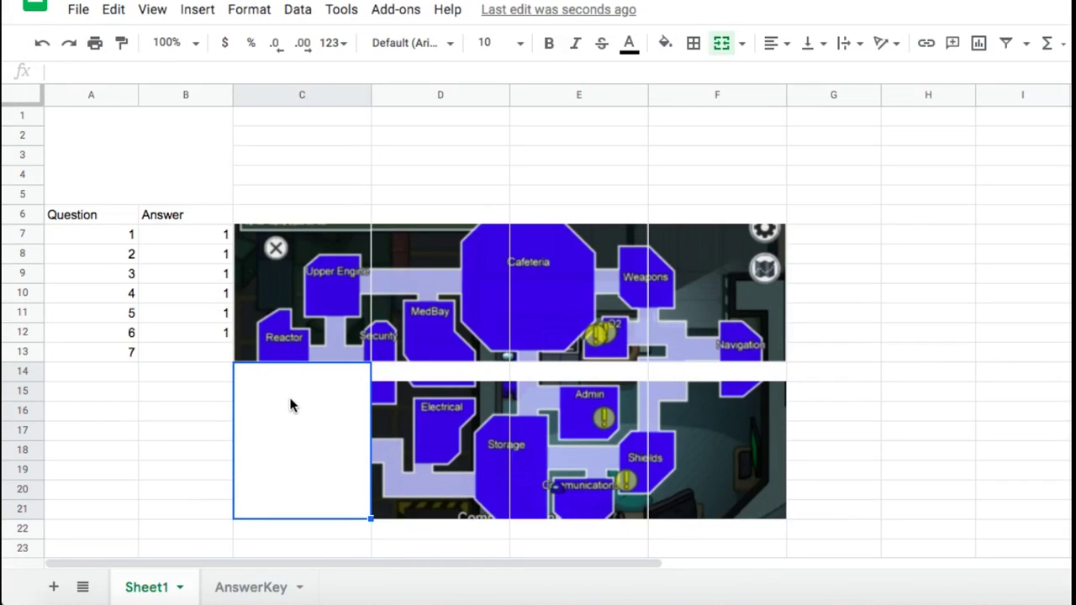
In C14, start an IF comparing B13 with the key's question 7 answer, returning AnswerKey E5.
text(=)
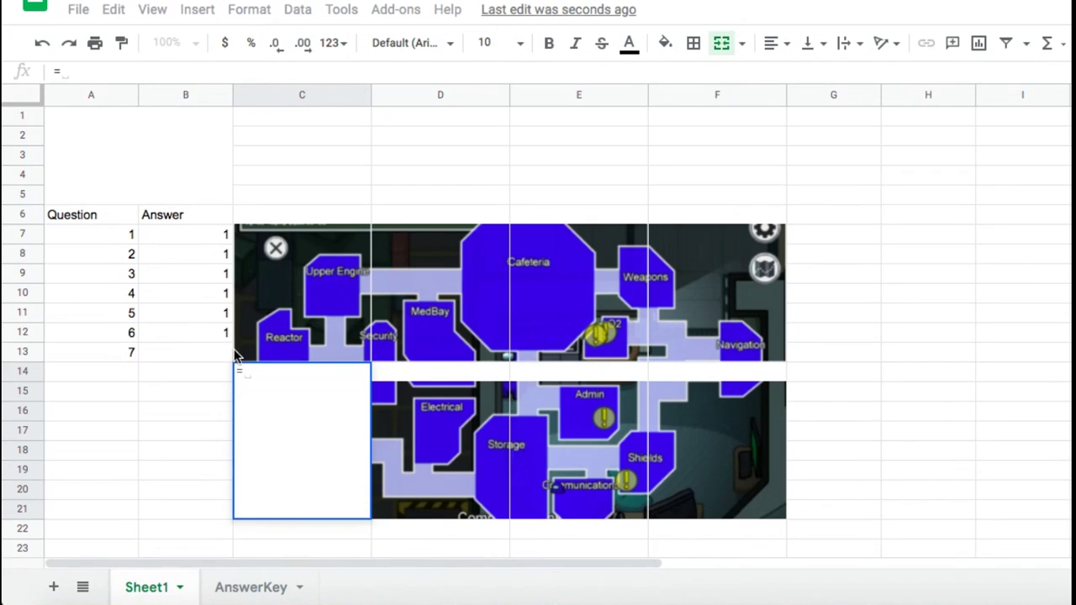
text(IF()
click(178, 354)
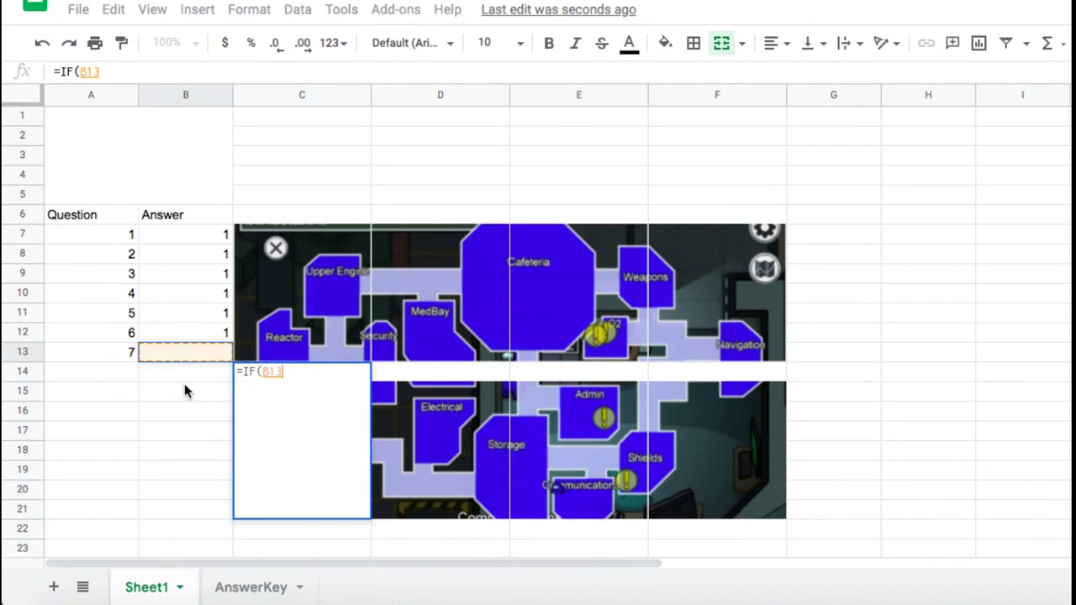
click(243, 588)
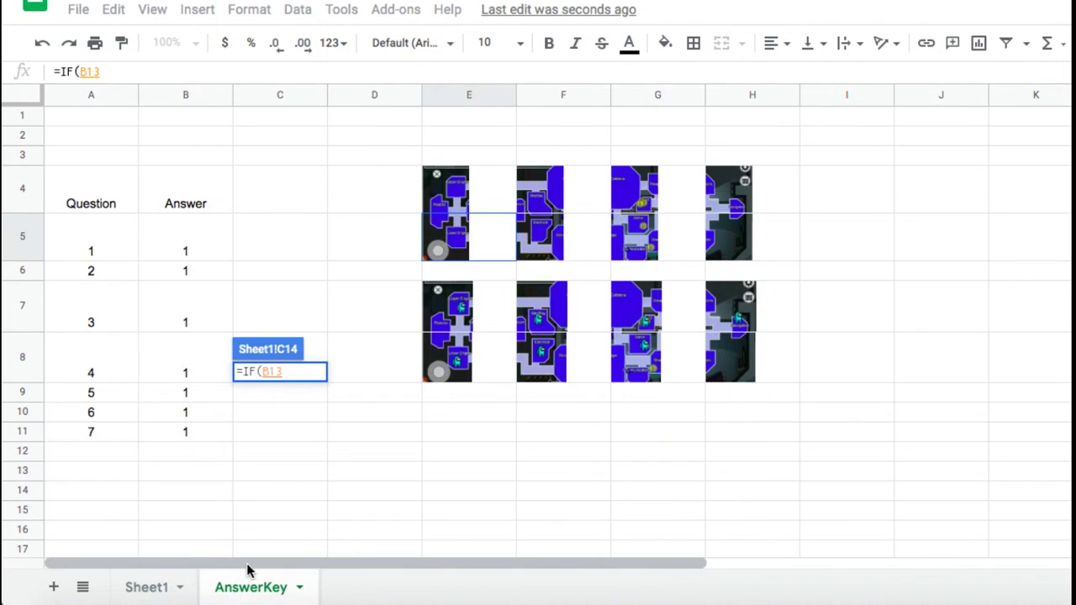
text(=)
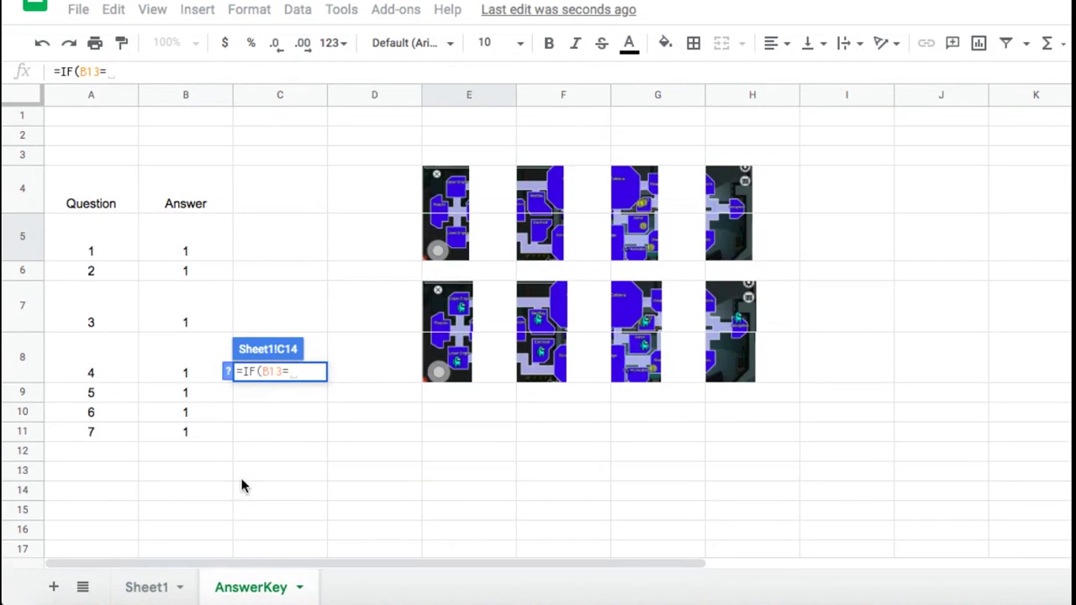
click(200, 432)
text(,)
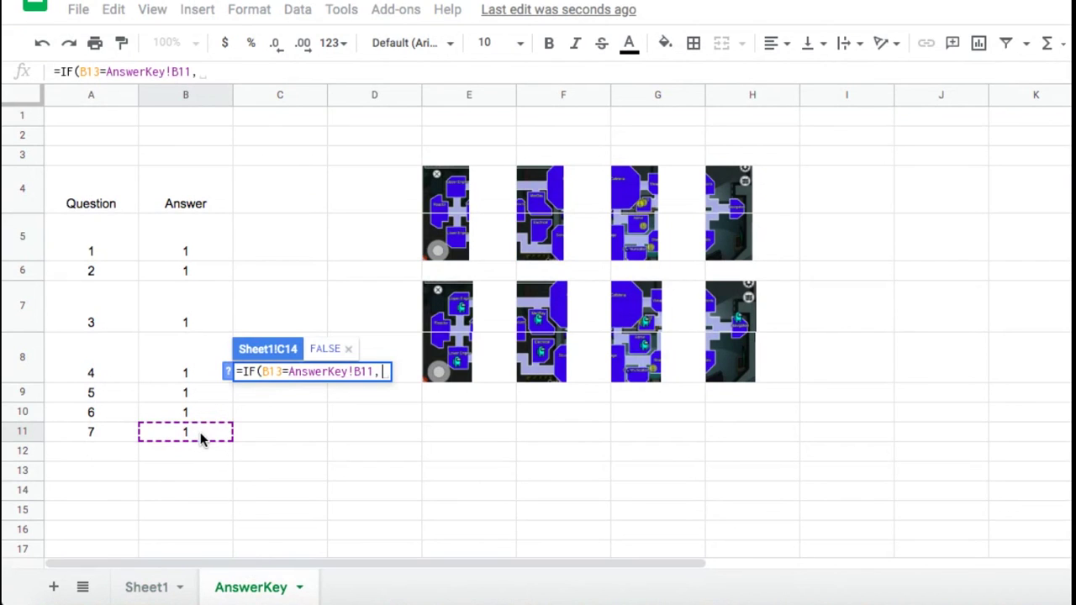
click(454, 249)
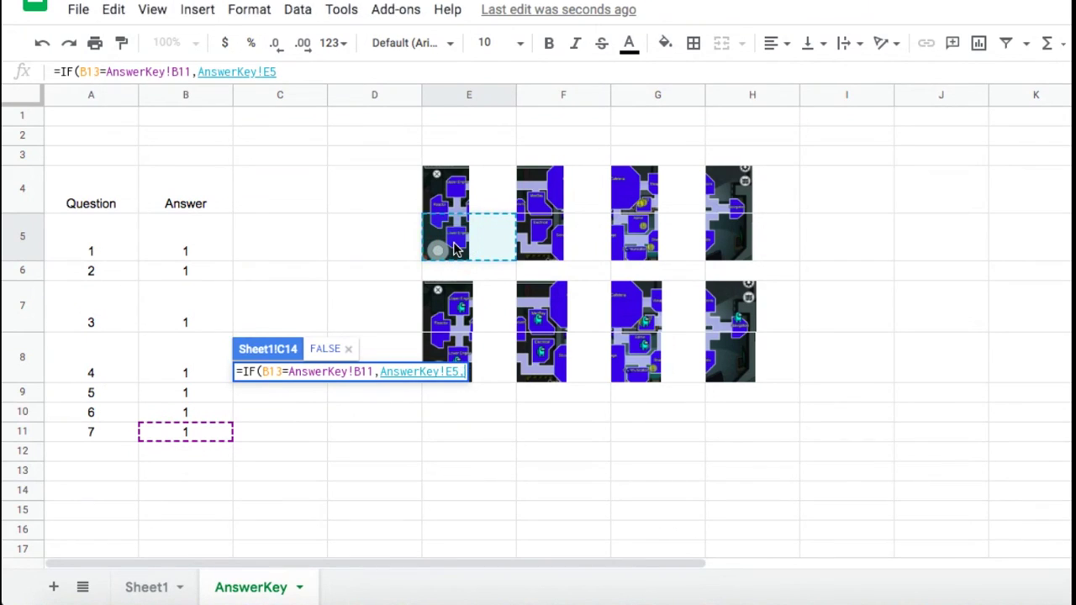
Add a nested IF comparing B12 with the key's question 6 answer, returning AnswerKey E8.
text(, If()
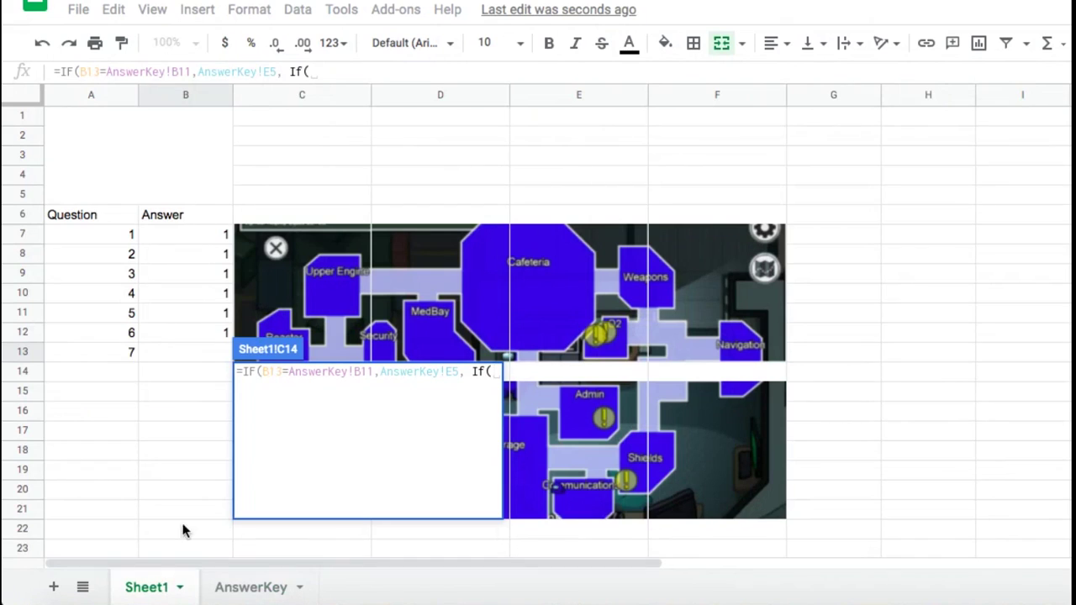
click(202, 333)
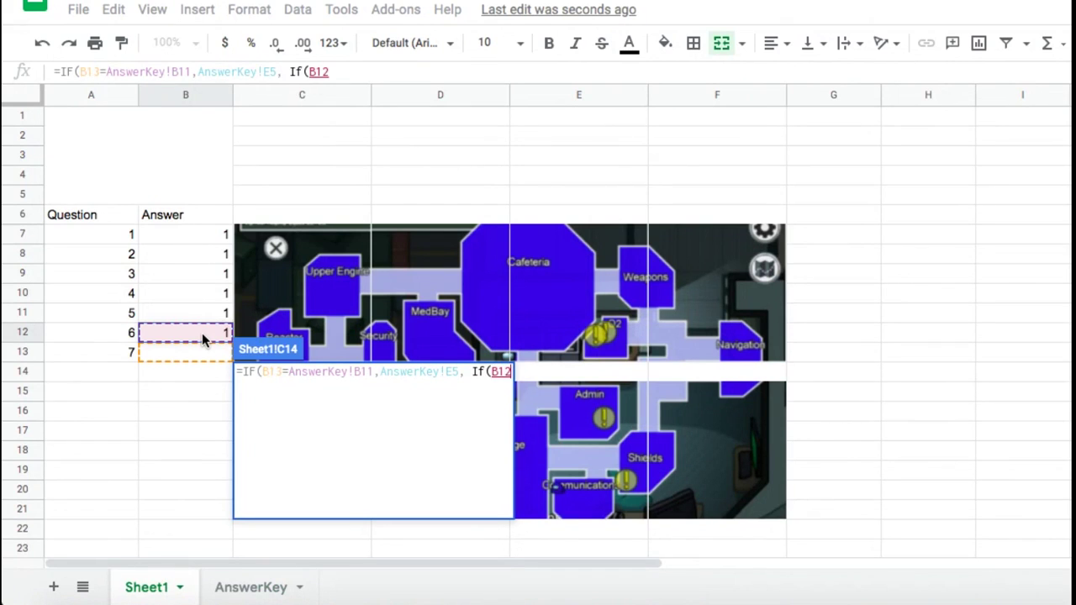
text(=)
click(242, 587)
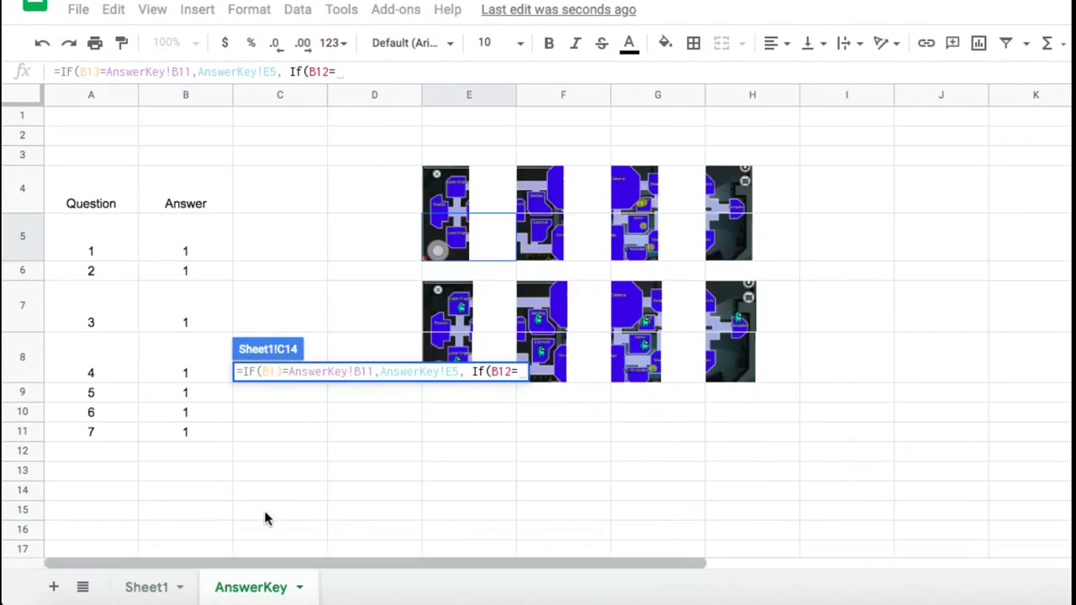
click(189, 413)
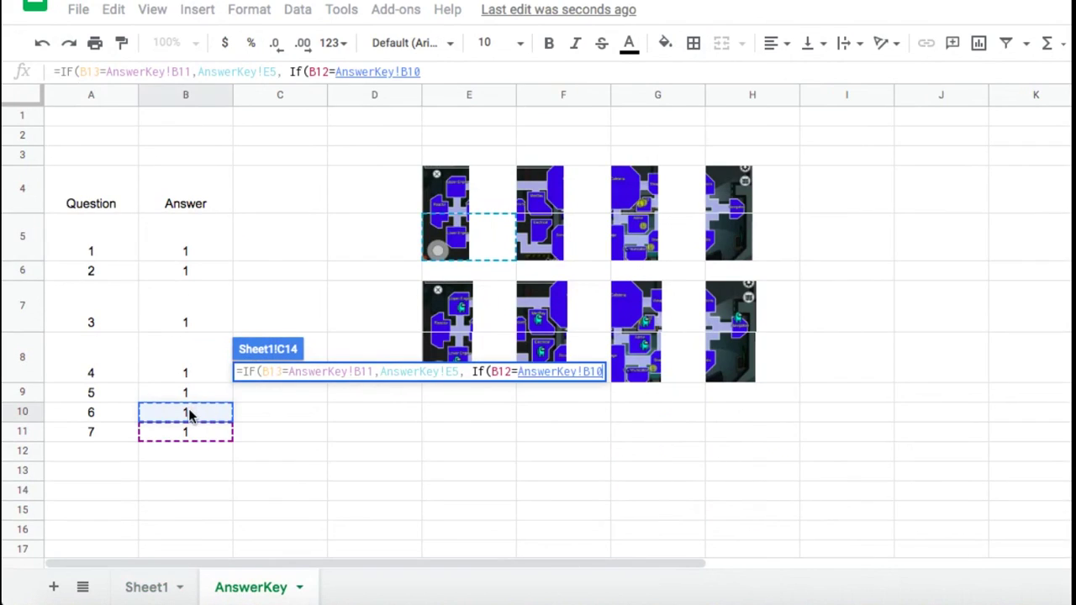
text(,)
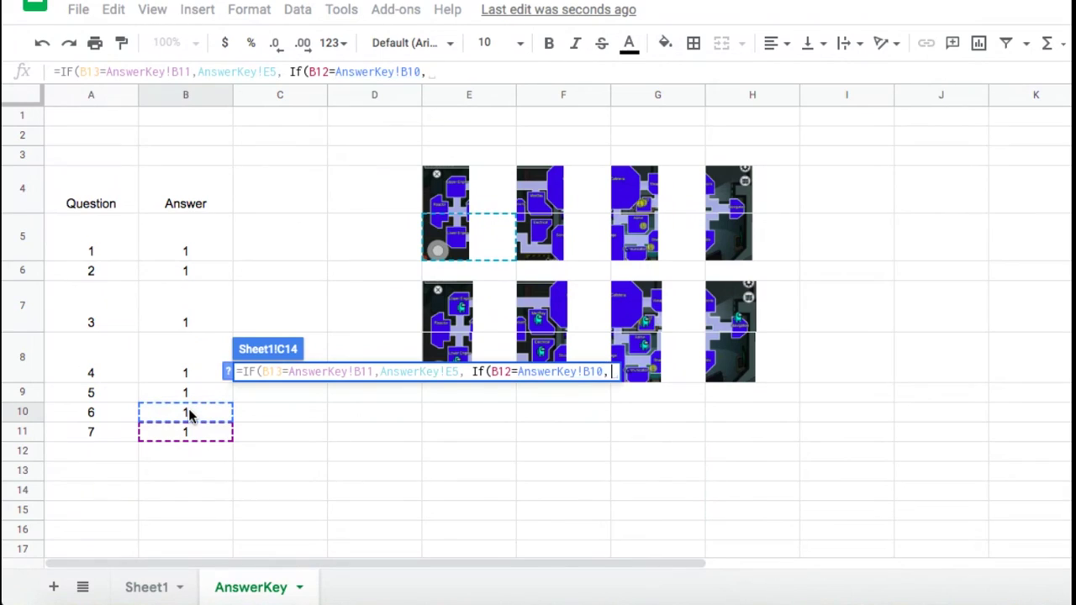
click(451, 355)
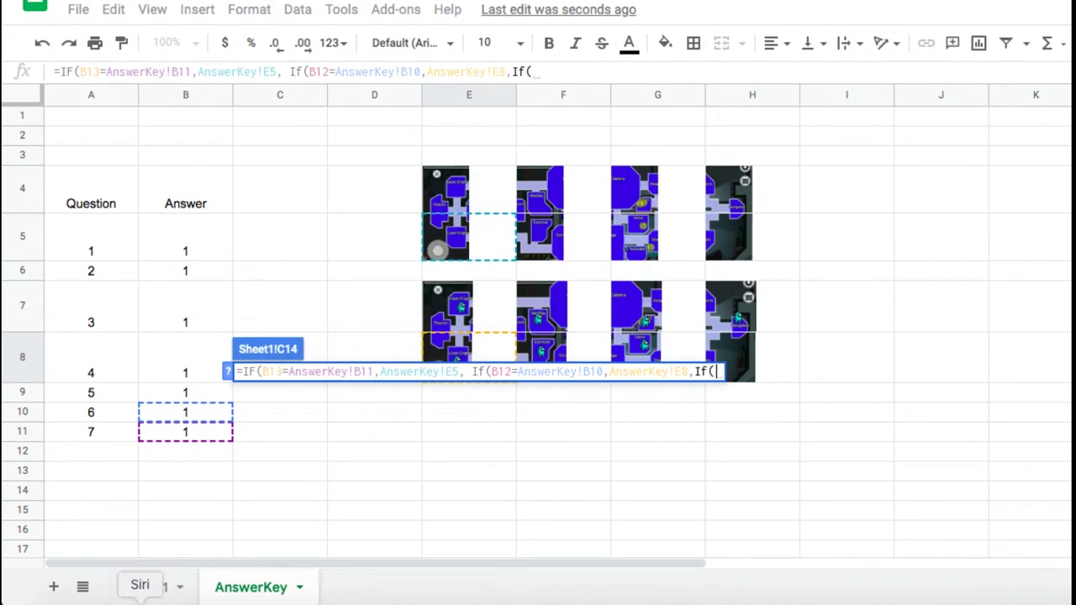
Add a final IF(B12="",AnswerKey!E5) and commit the C14 formula.
click(205, 335)
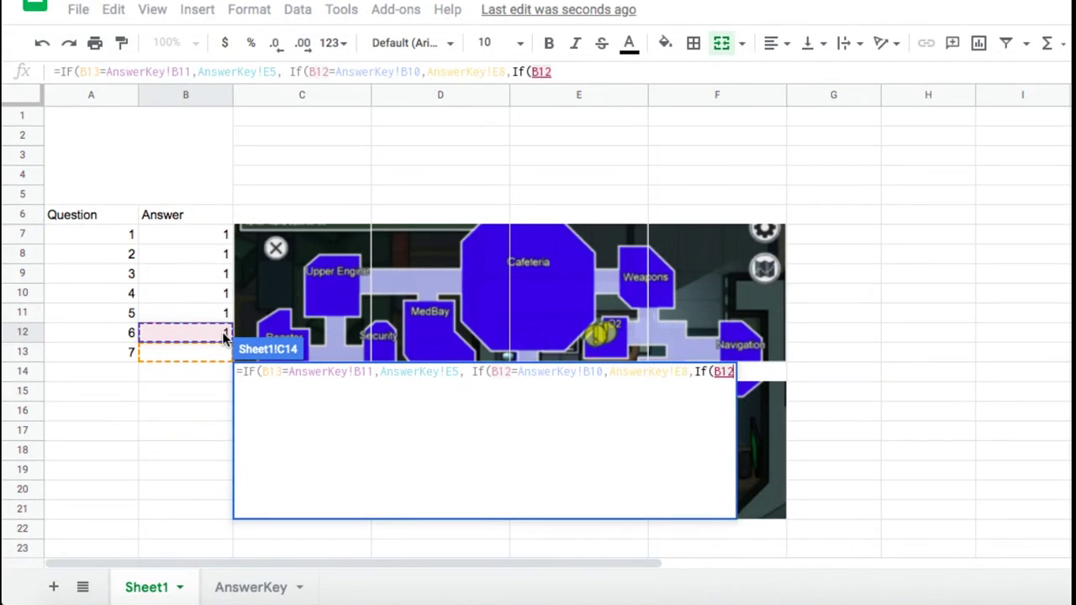
text(="",)
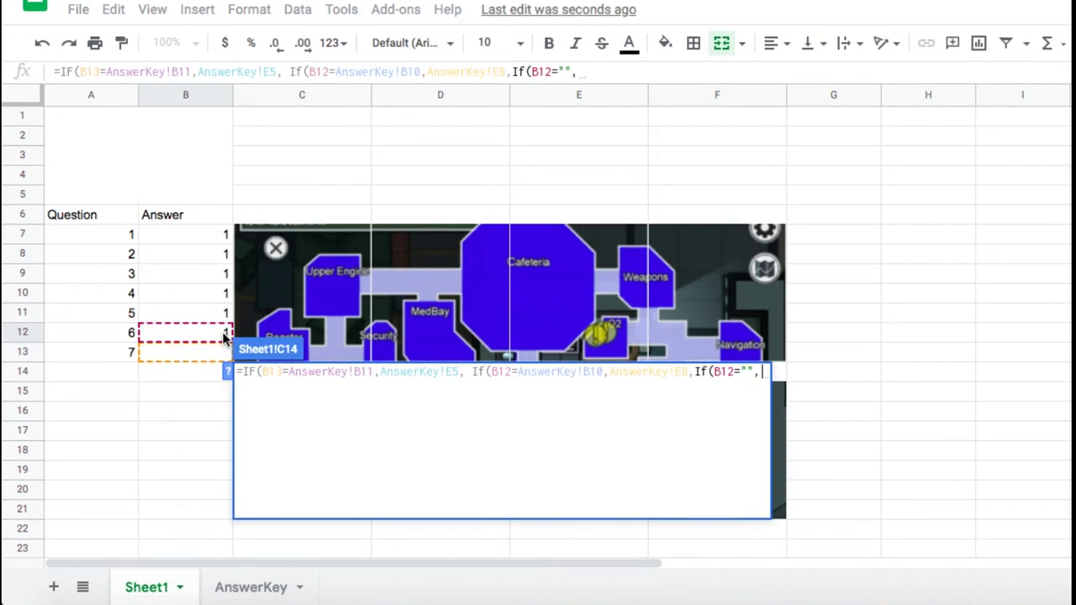
click(242, 590)
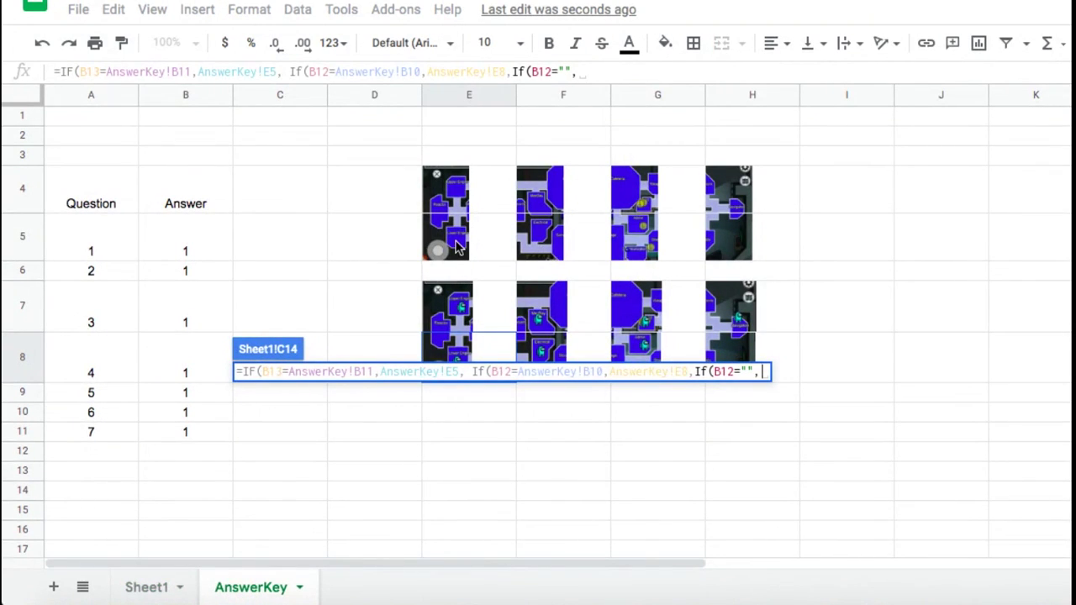
click(456, 243)
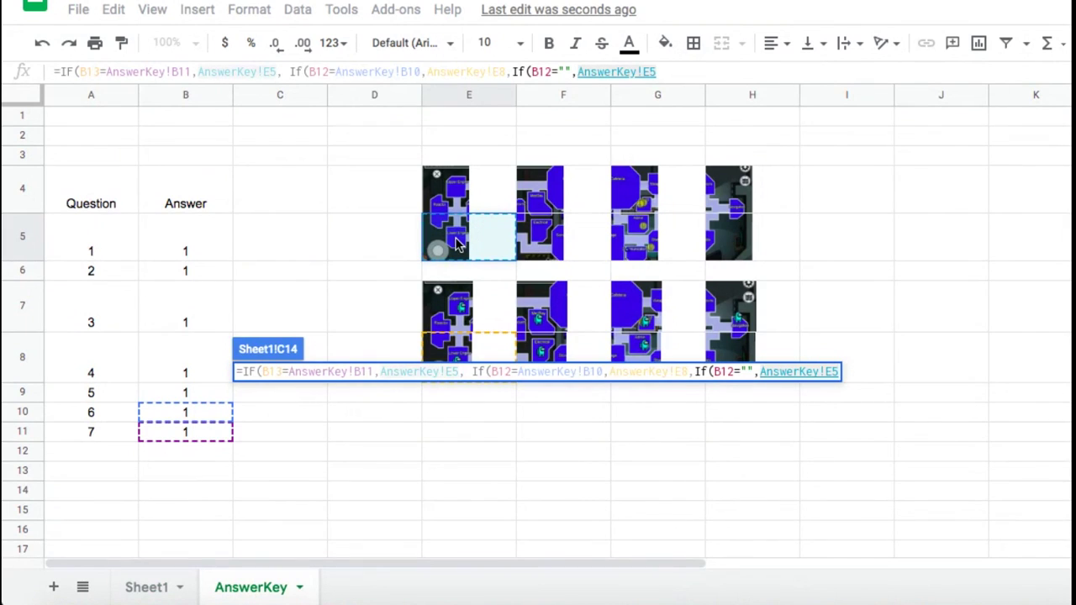
text())
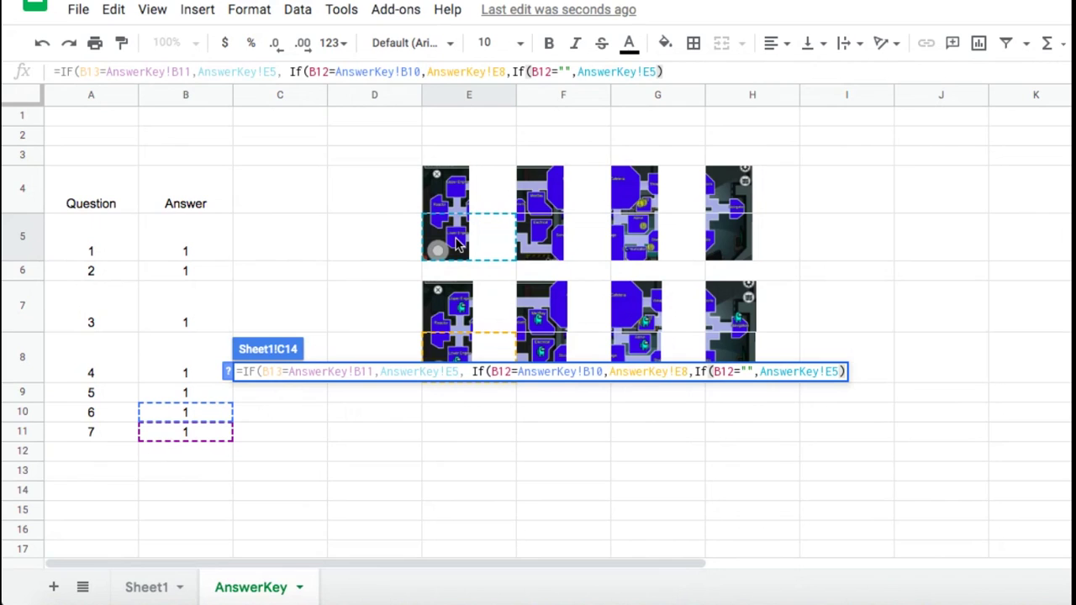
key(Return)
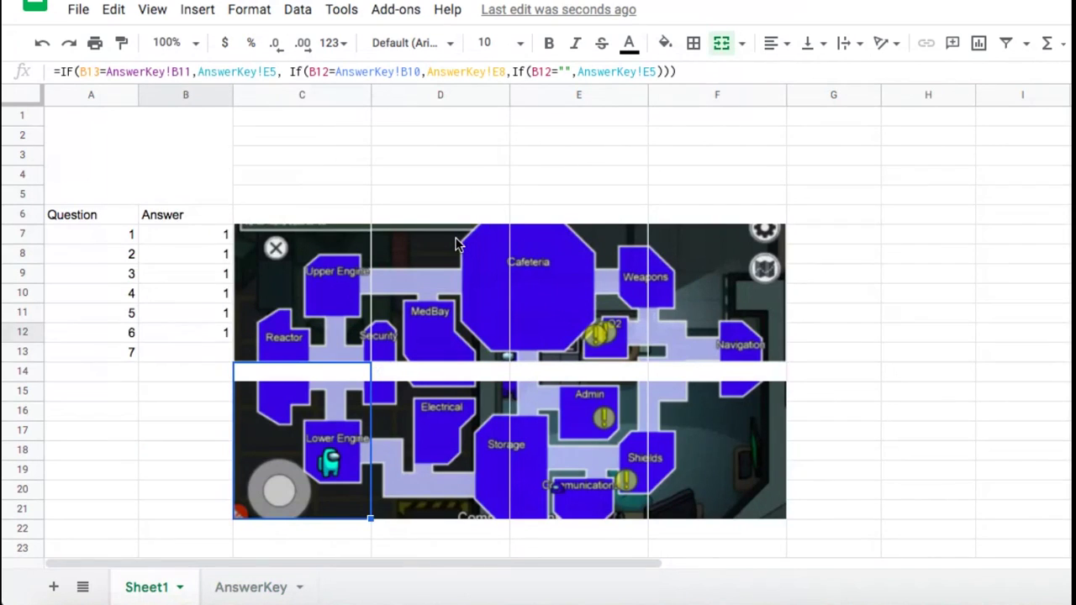
Enter 1 as the seventh answer in B13.
click(172, 413)
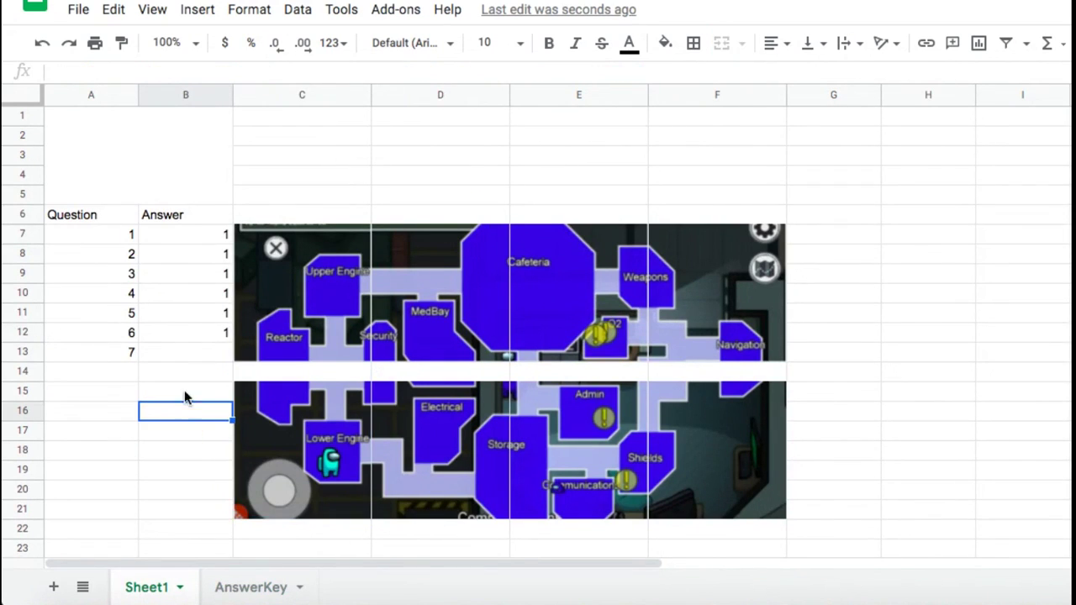
click(199, 360)
text(1)
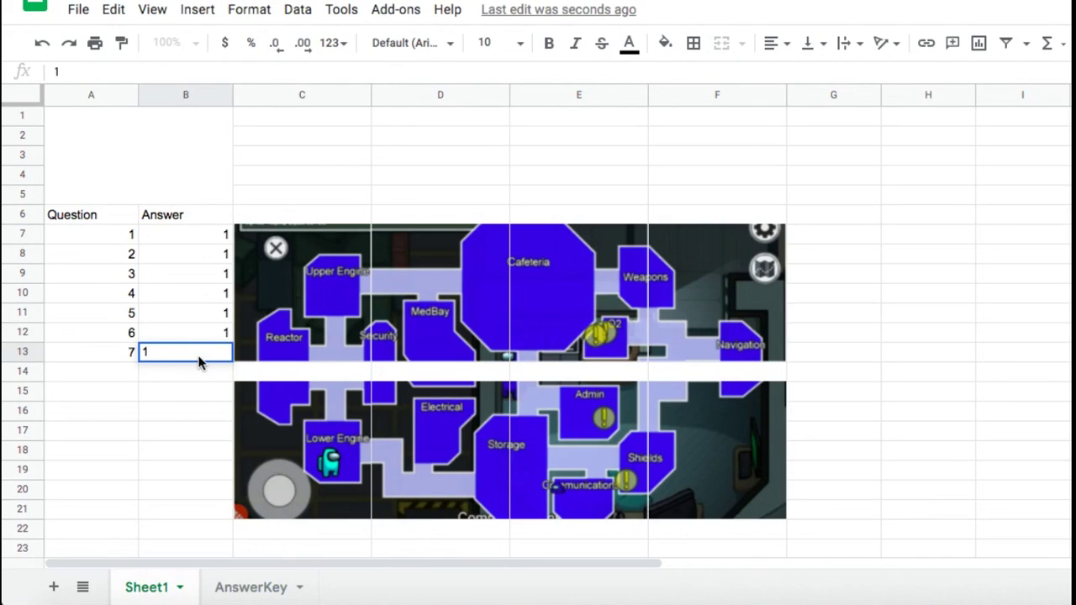
key(Return)
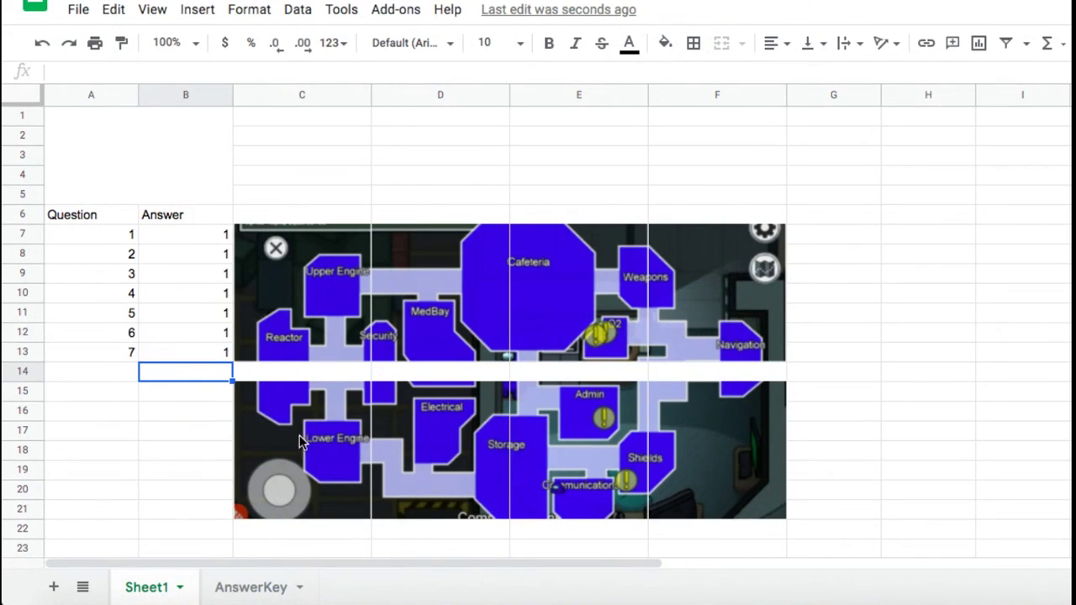
Top-align the lower row of map sections.
drag(344, 415, 714, 420)
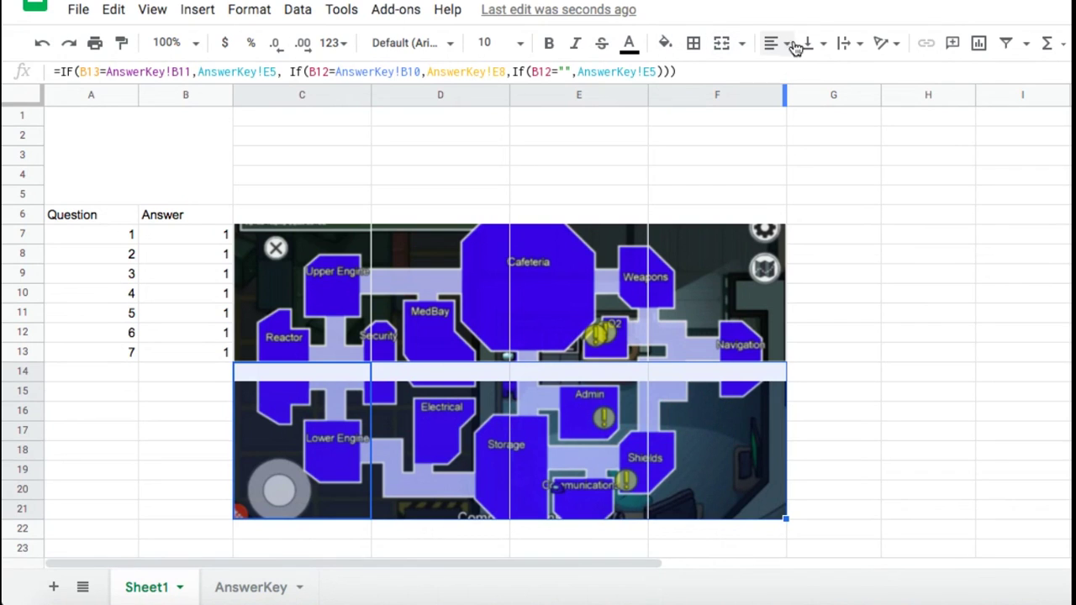
click(820, 47)
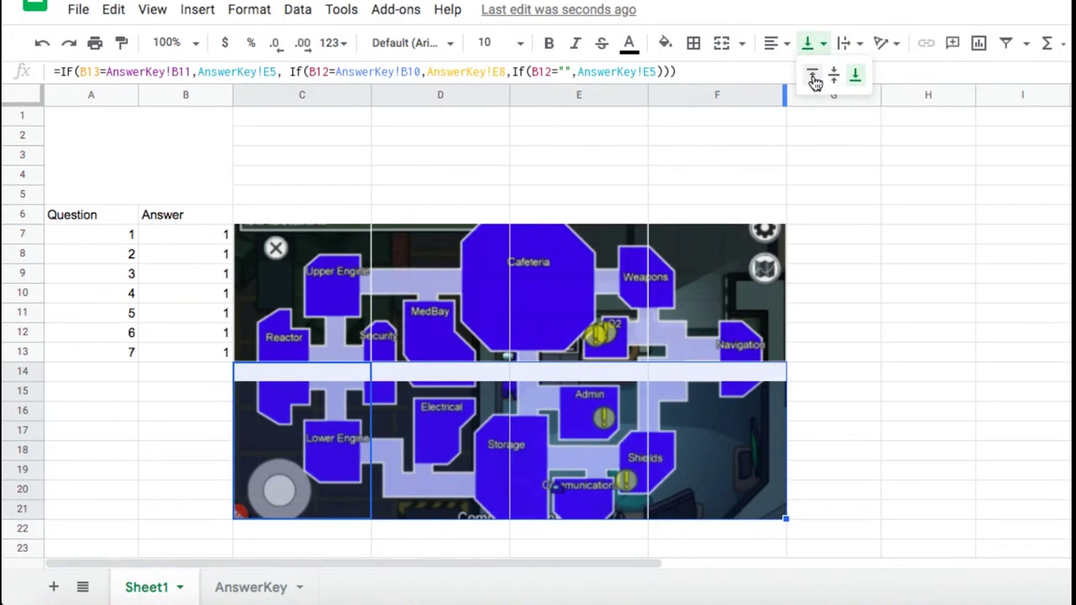
click(814, 77)
click(823, 391)
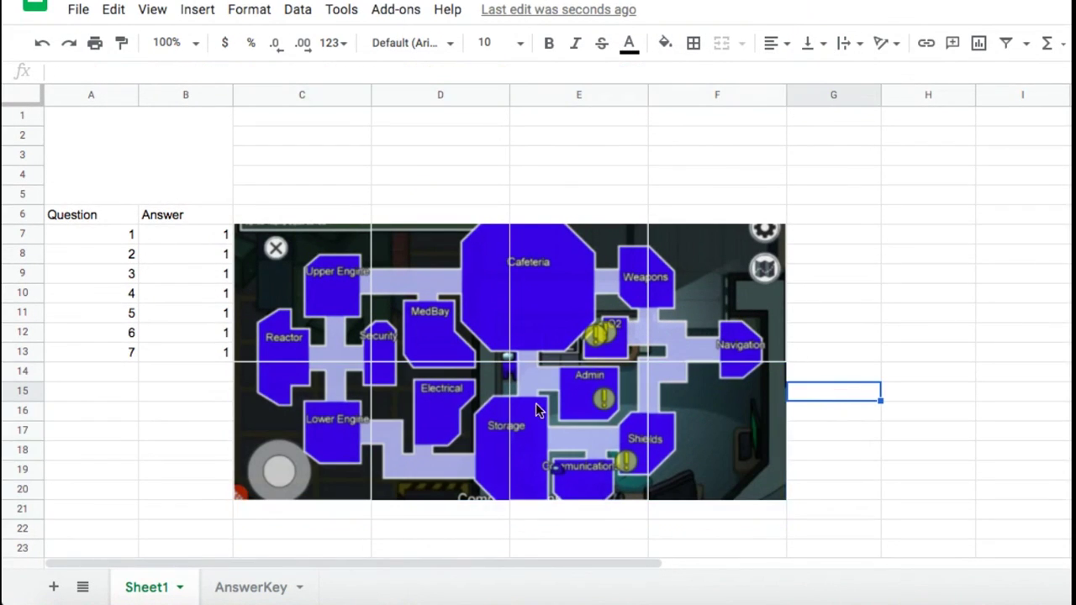
Clear answers B7:B13 and re-enter 1 in each of the seven answer cells.
drag(190, 235, 185, 351)
key(Delete)
click(190, 242)
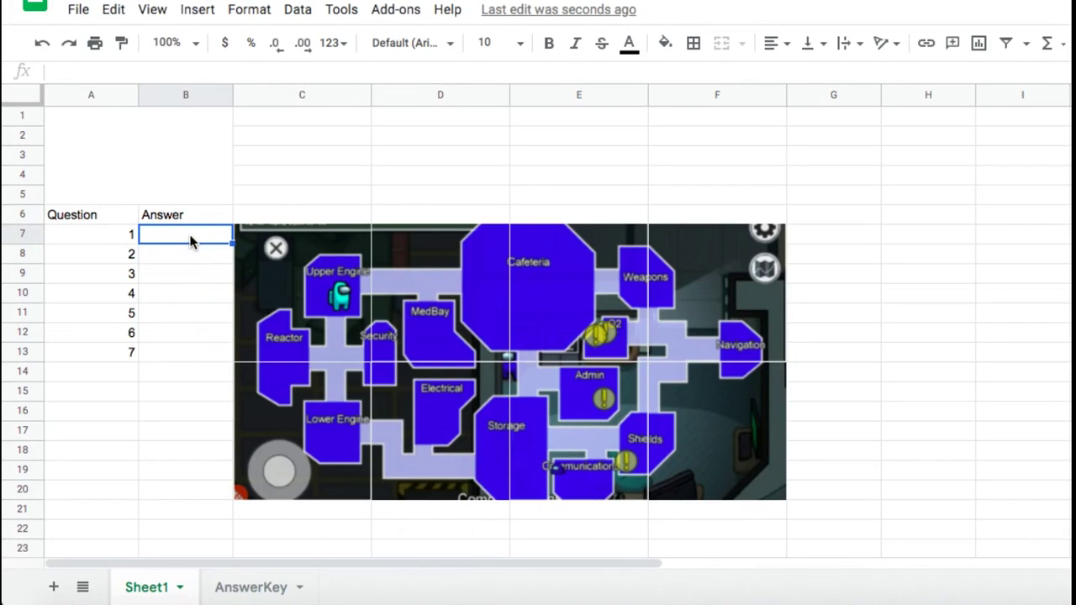
text(1)
key(Return)
text(1)
key(Return)
text(1)
key(Return)
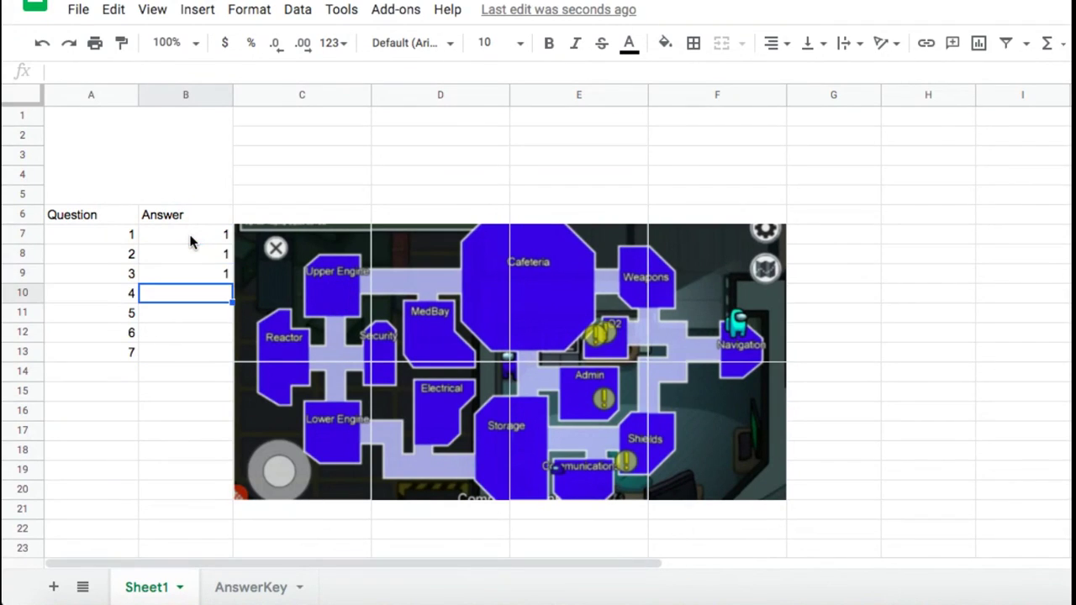
text(1)
key(Return)
text(1)
key(Return)
text(1)
key(Return)
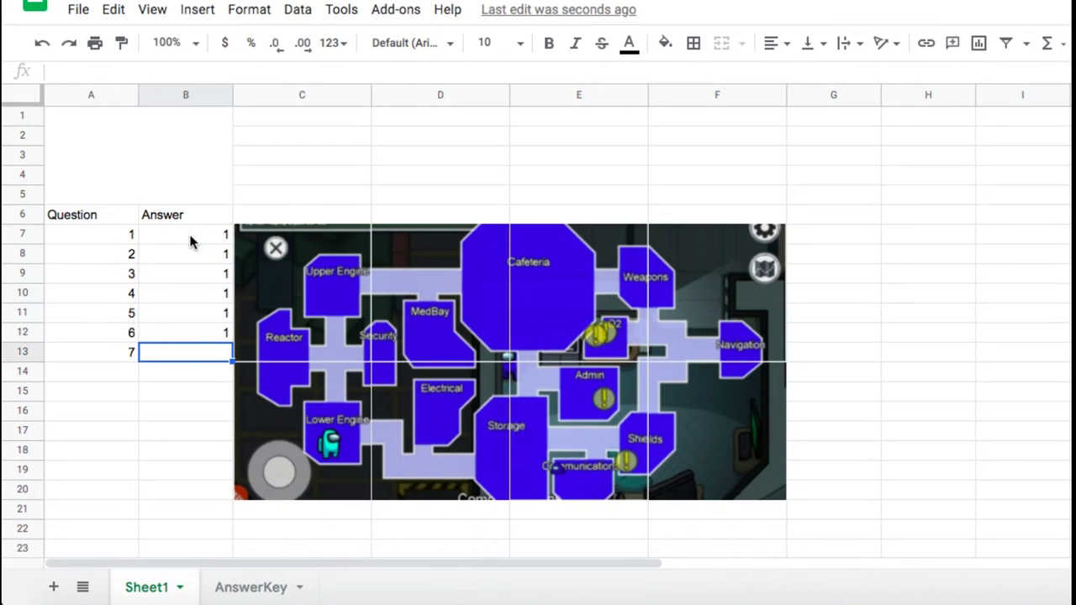
text(1)
key(Return)
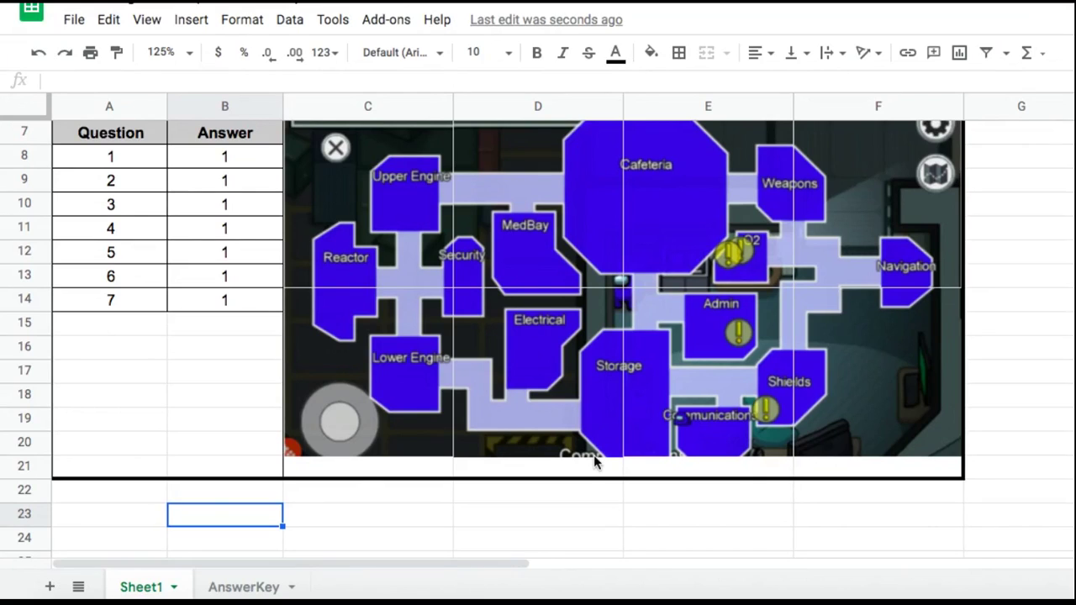
Fill the map area C7:F21 black, then inspect the D14 section's formula.
click(238, 160)
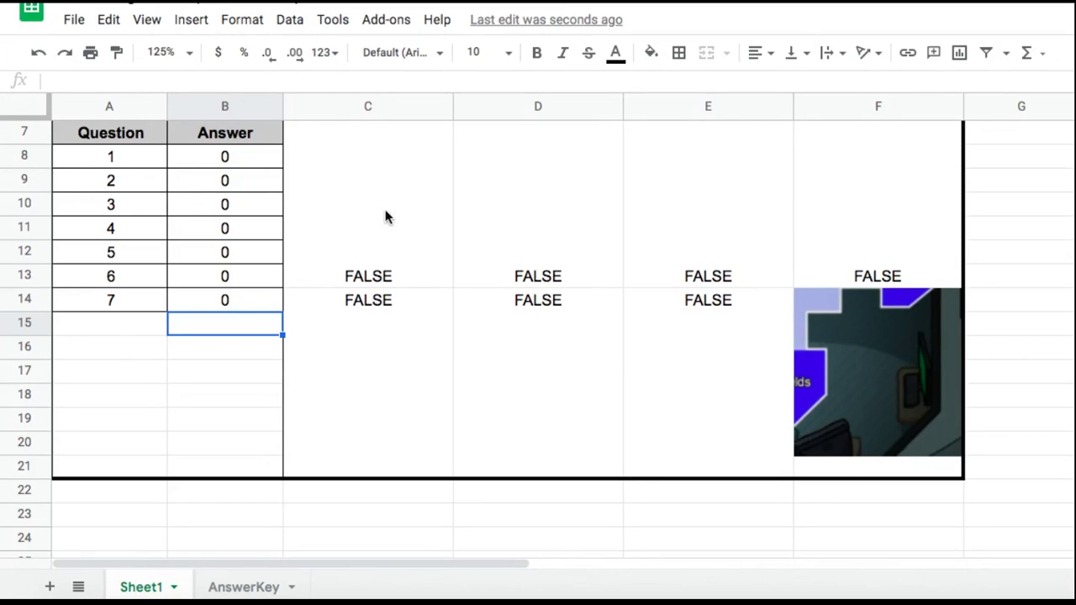
drag(385, 217, 857, 420)
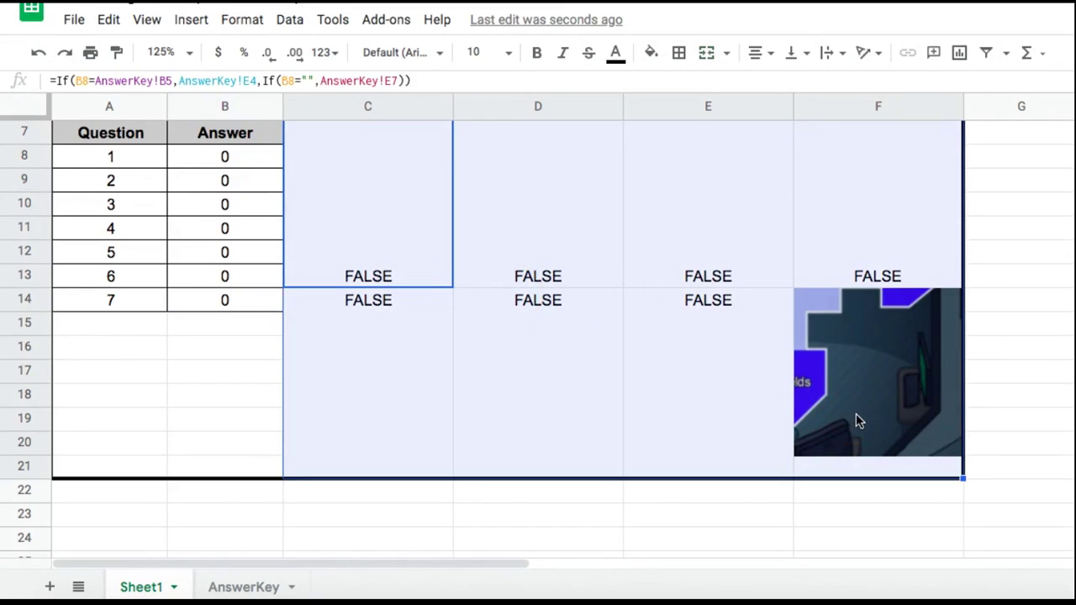
click(652, 53)
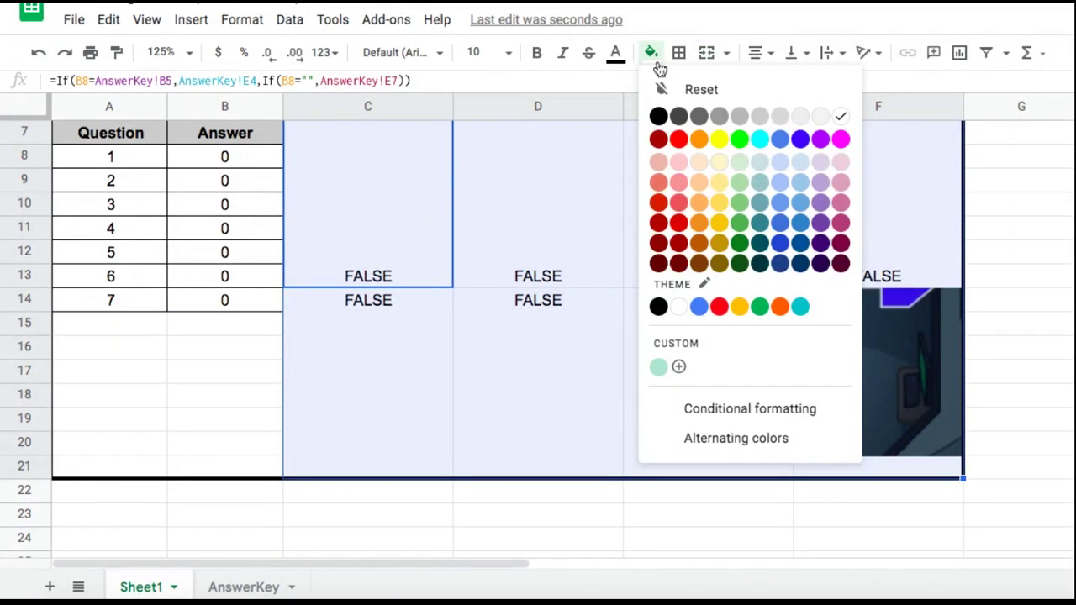
click(658, 114)
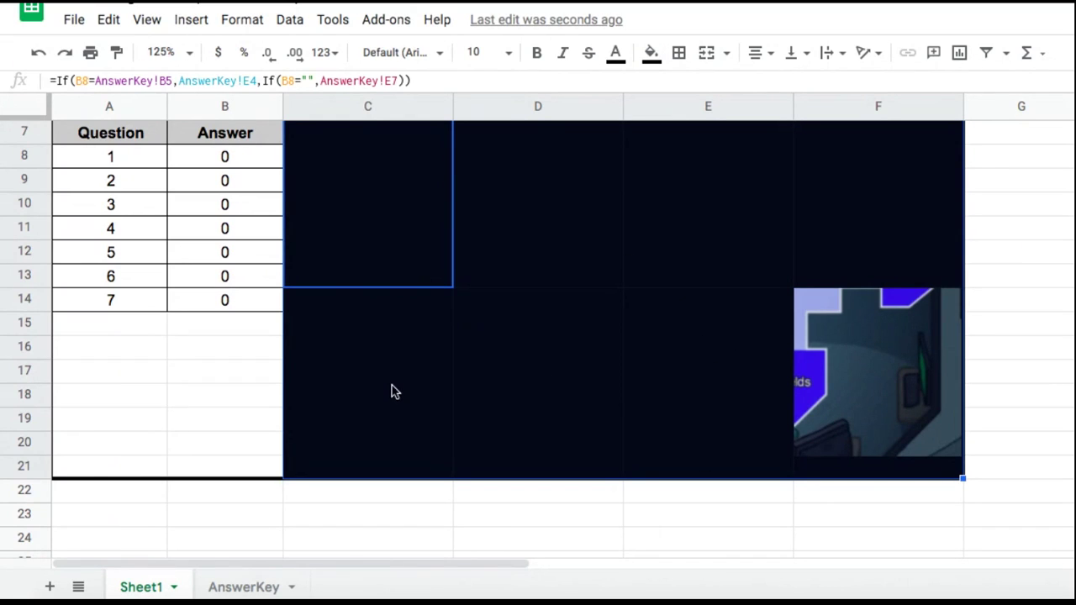
click(521, 392)
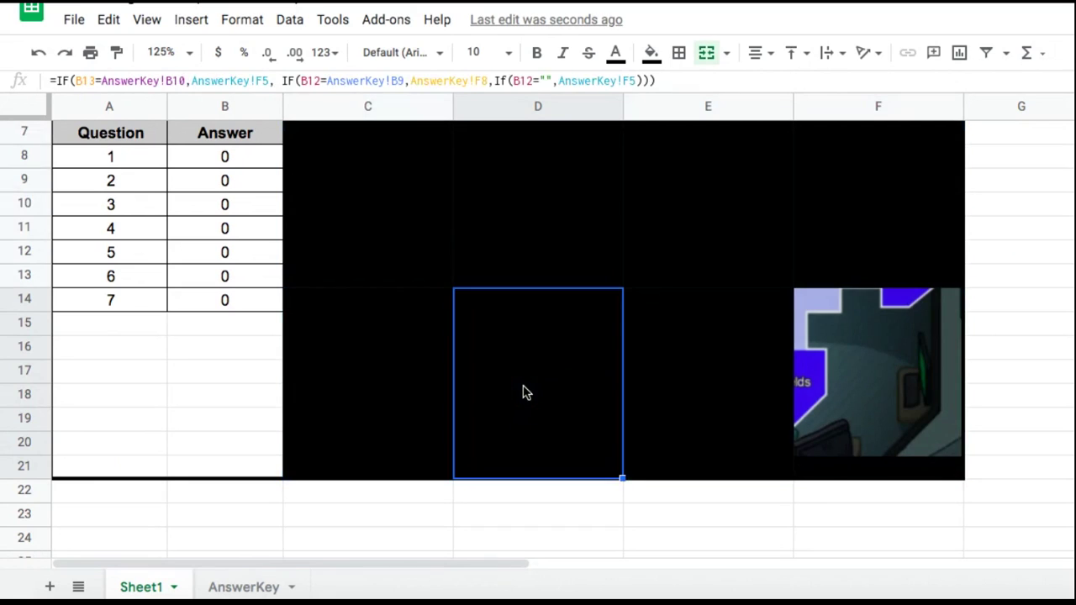
click(186, 387)
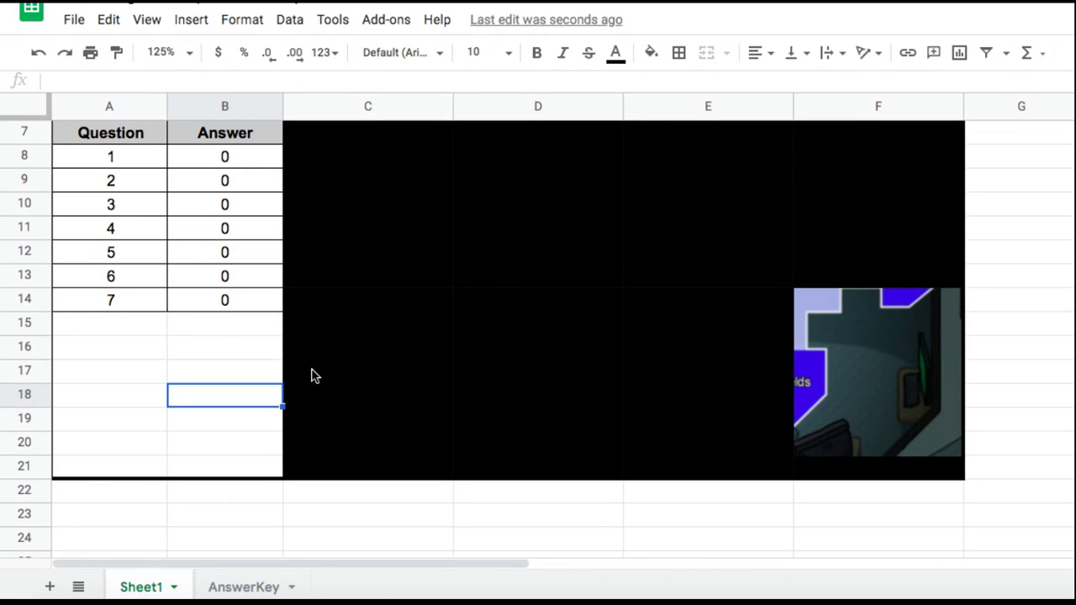
click(335, 53)
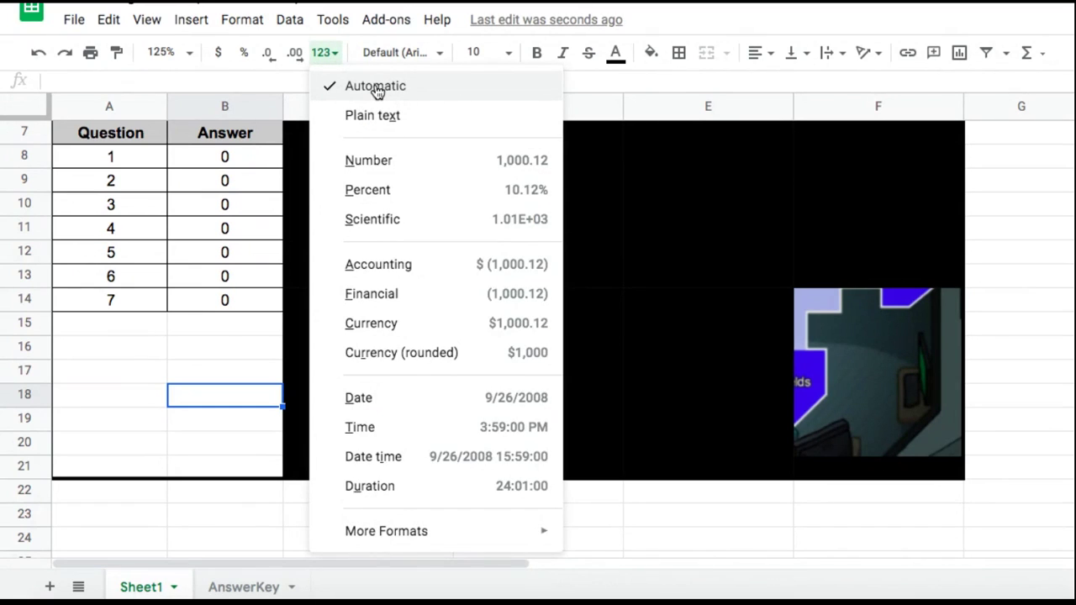
Check the 123 number format menu on AnswerKey and Sheet1, then inspect E14's nested IF formula.
click(225, 588)
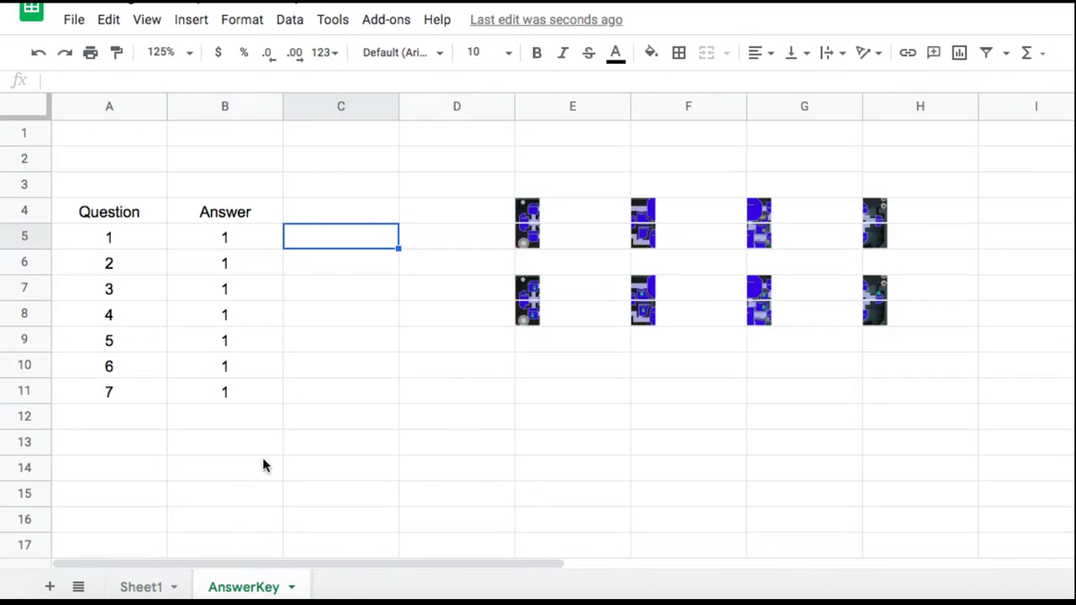
click(334, 56)
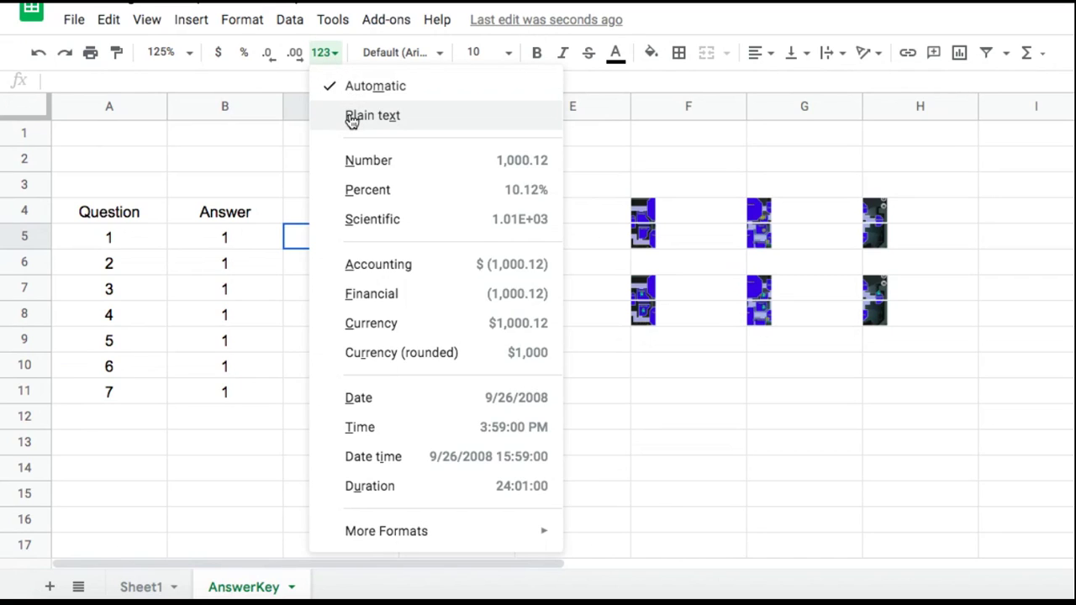
click(143, 586)
click(334, 55)
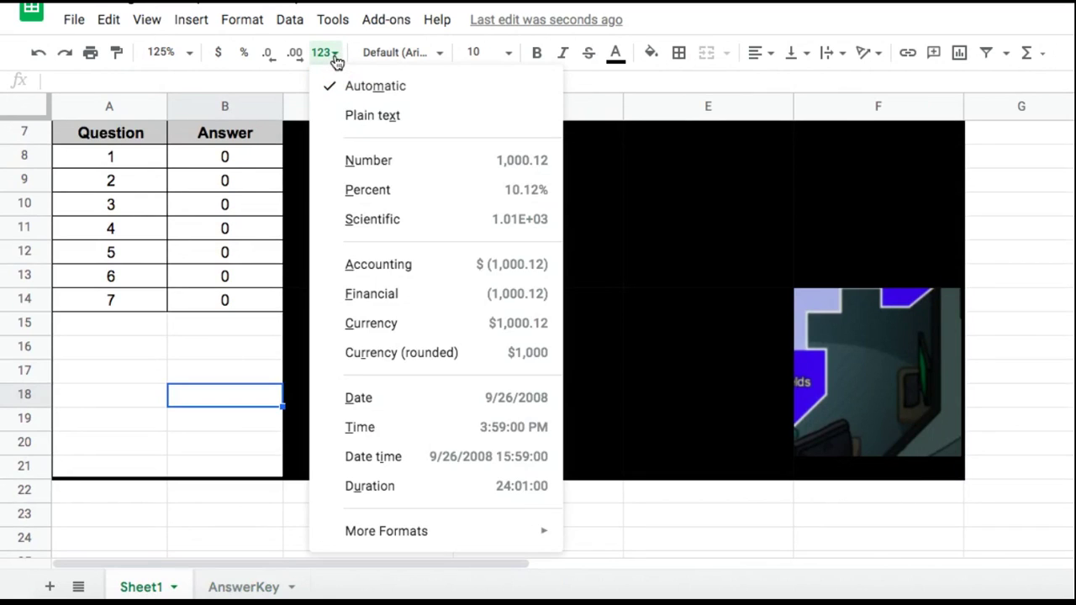
click(737, 329)
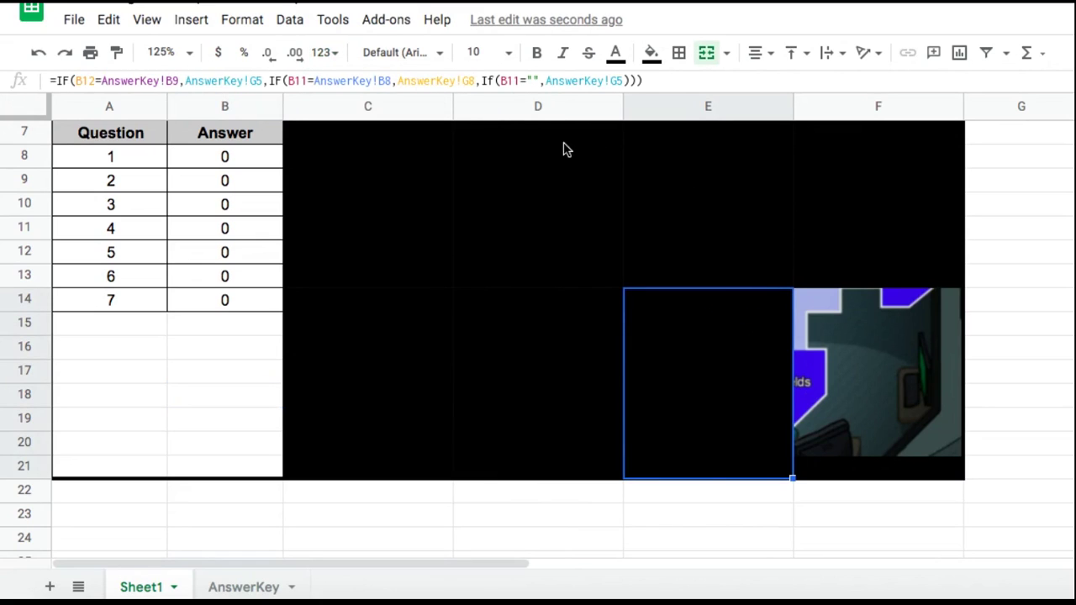